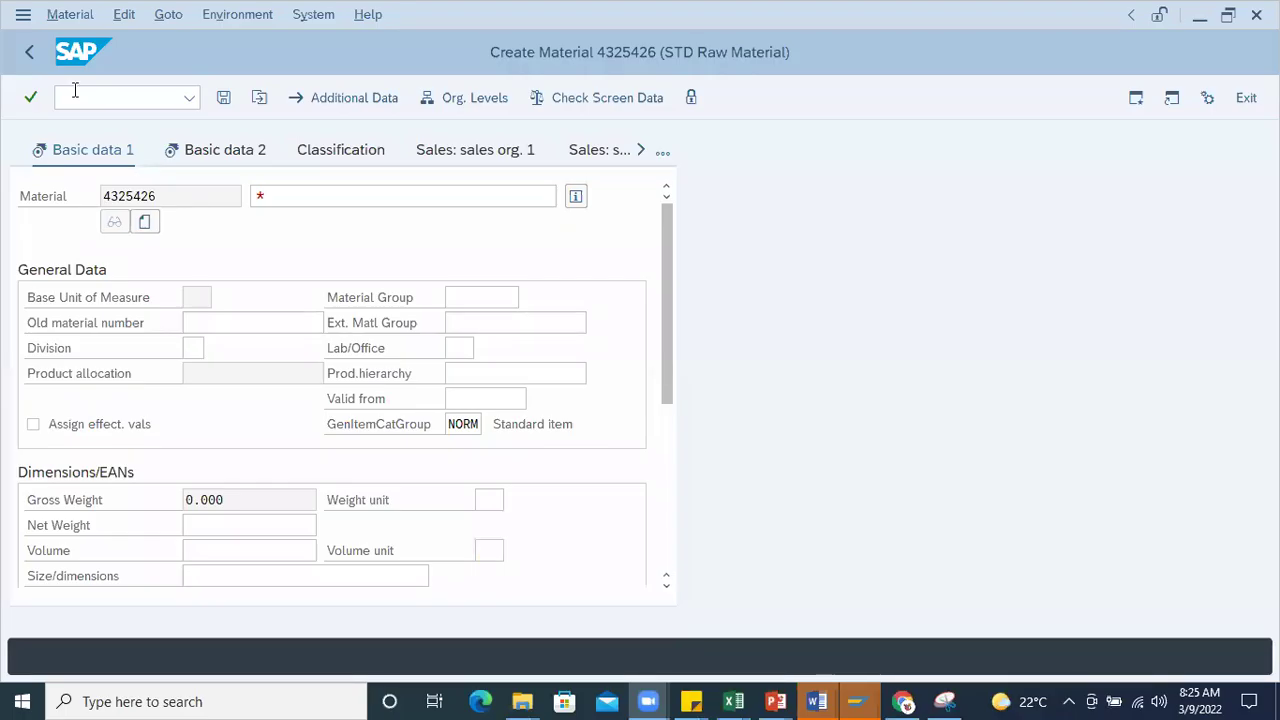
- Restart material creation for the Mechanical sector and ROH material type, opening the Basic Data 1 view
left_click(75, 90)
type("/nmm01")
key("Return")
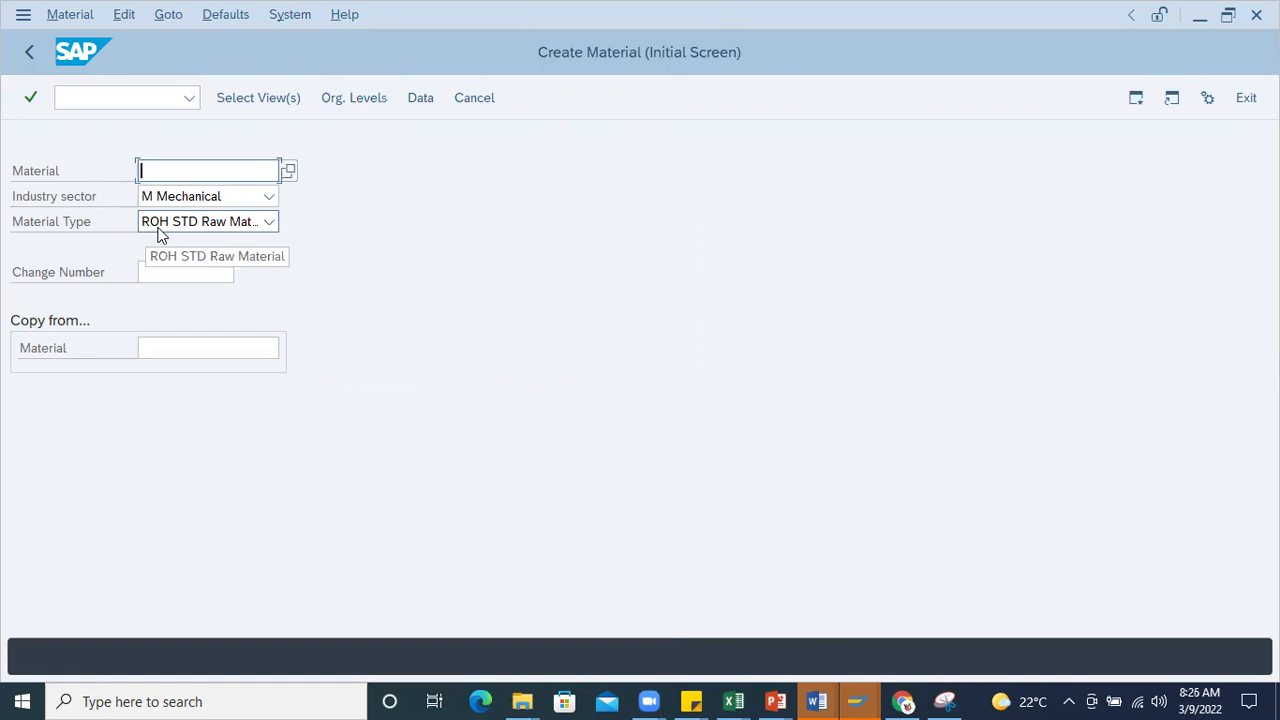
key("Return")
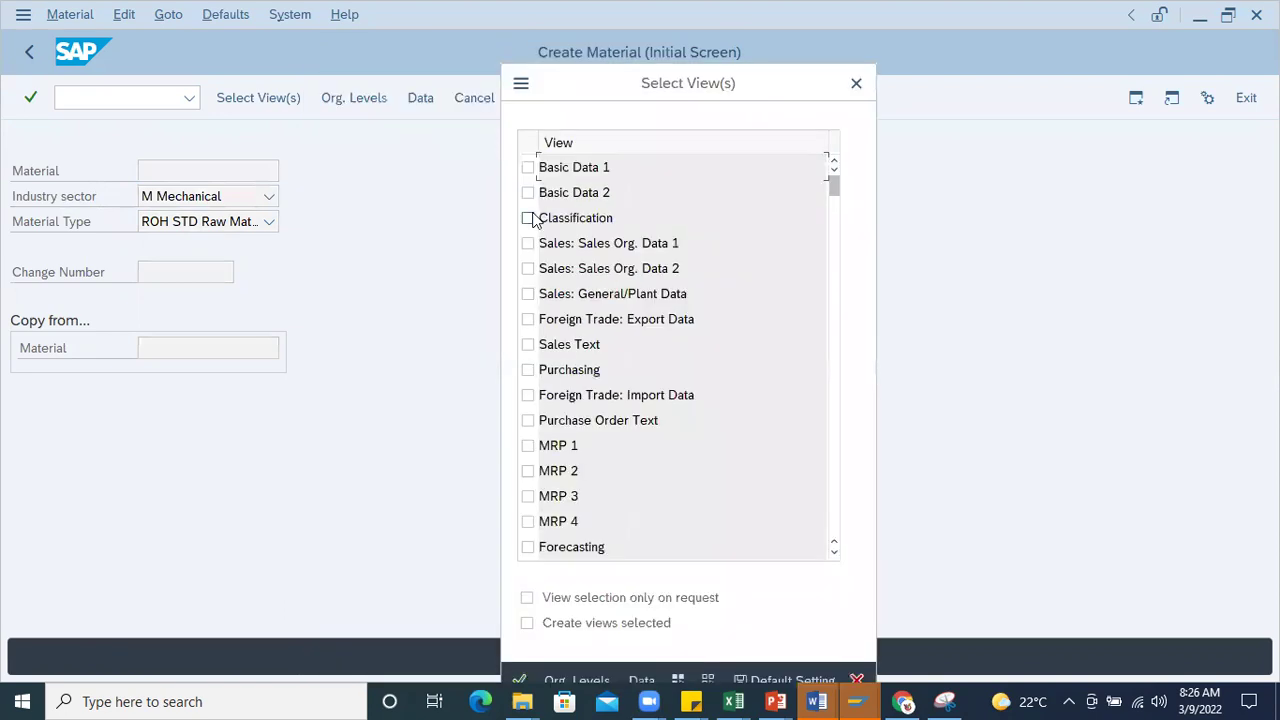
left_click(528, 167)
key("Return")
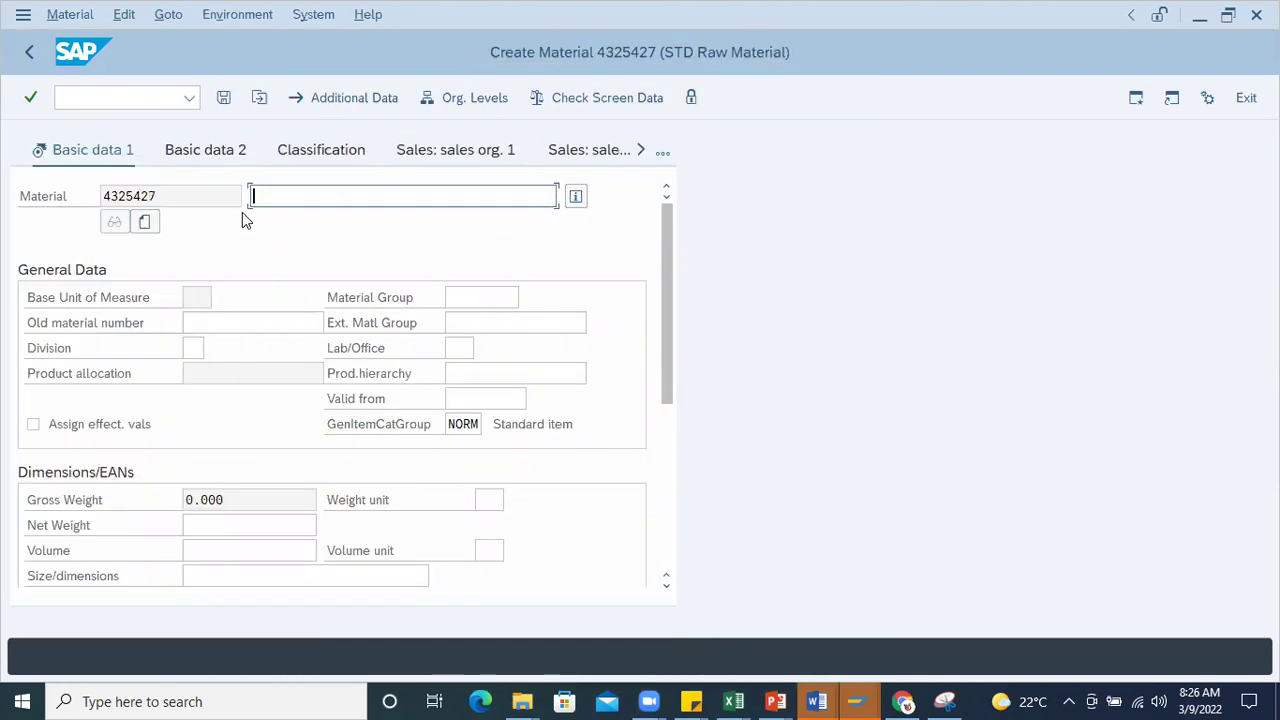
- Check whether the Base Unit of Measure field accepts entry on the basic data view
left_click(199, 297)
key("Tab")
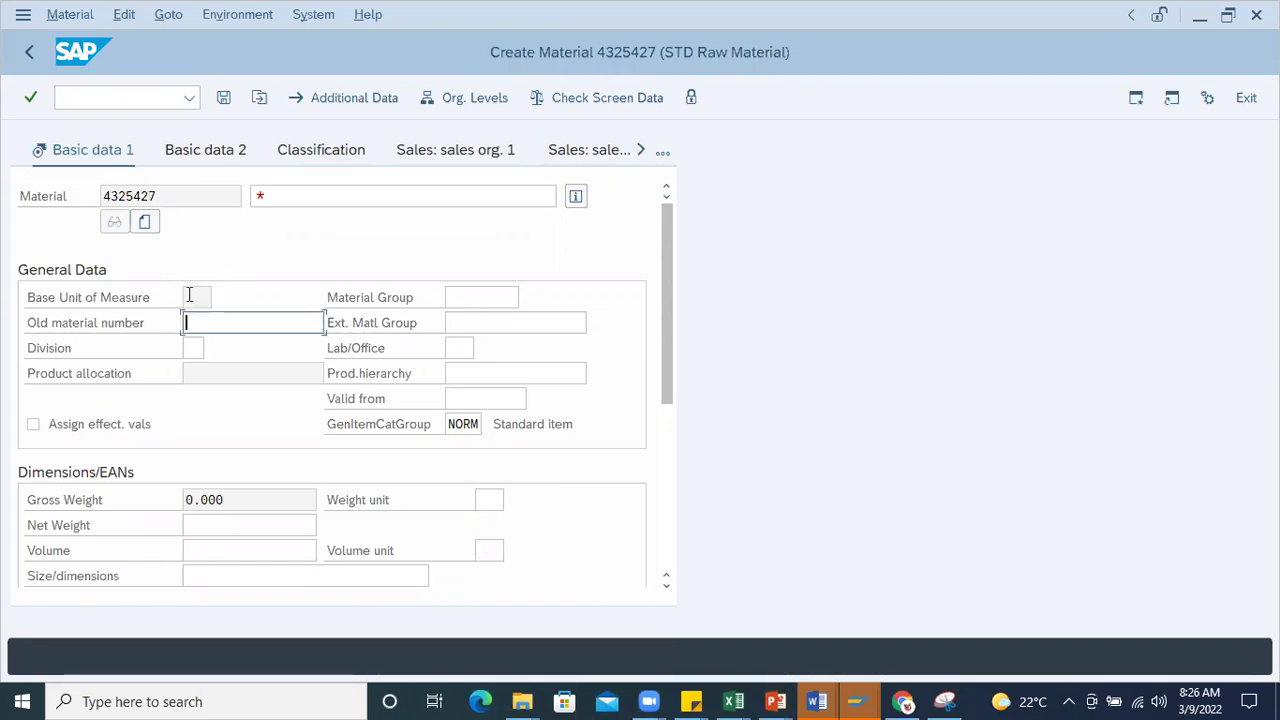
left_click(189, 296)
left_click(196, 369)
left_click(198, 297)
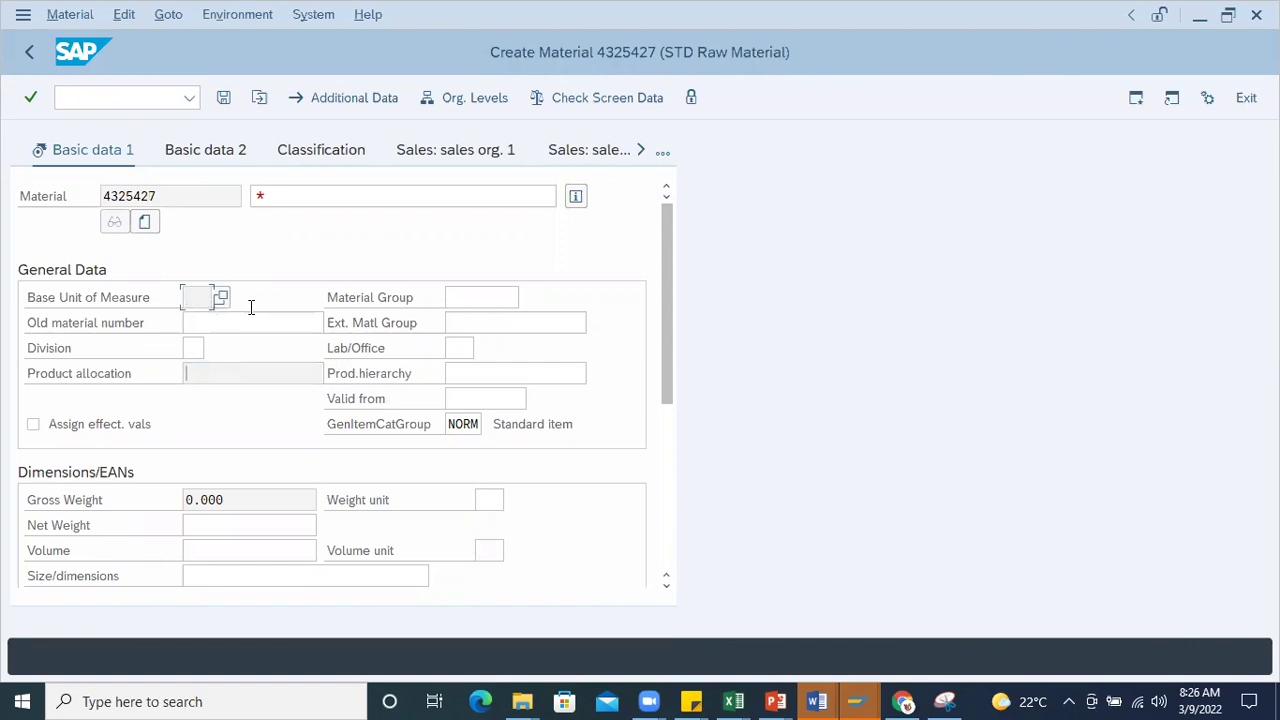
left_click(466, 293)
left_click(190, 295)
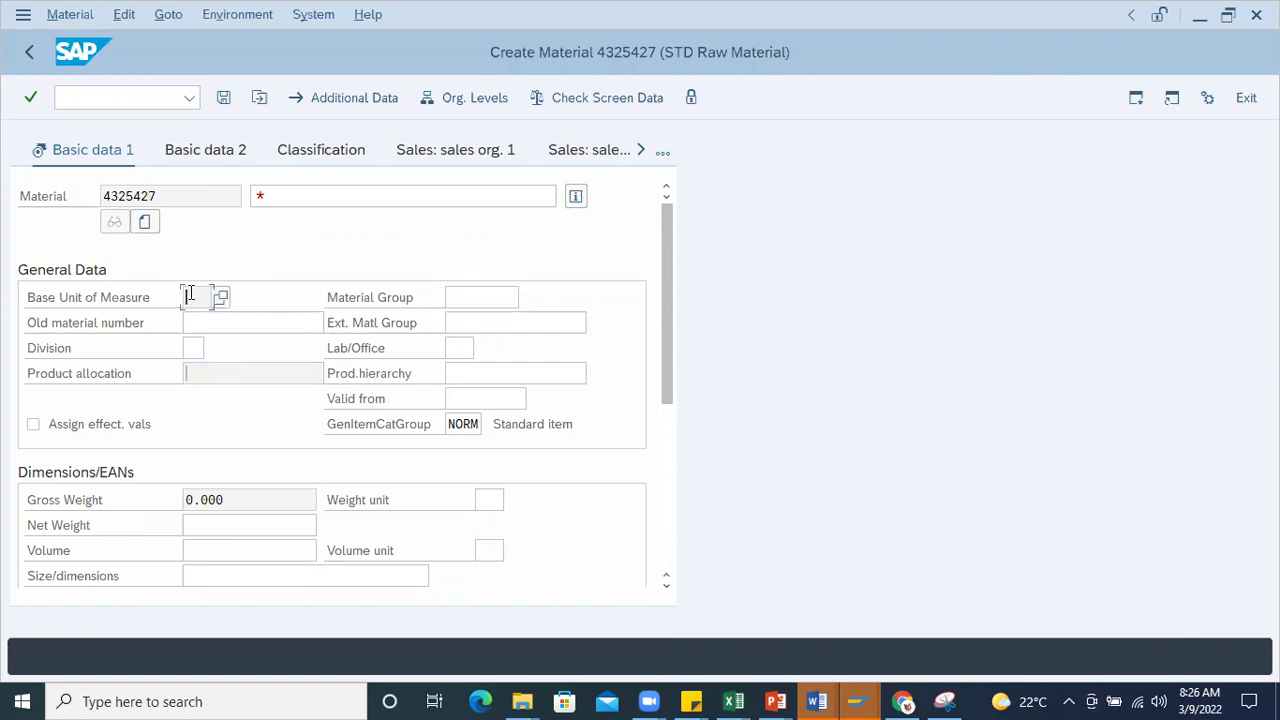
- Set the material description to Iron bar and recheck whether Base Unit of Measure can be edited
left_click(294, 196)
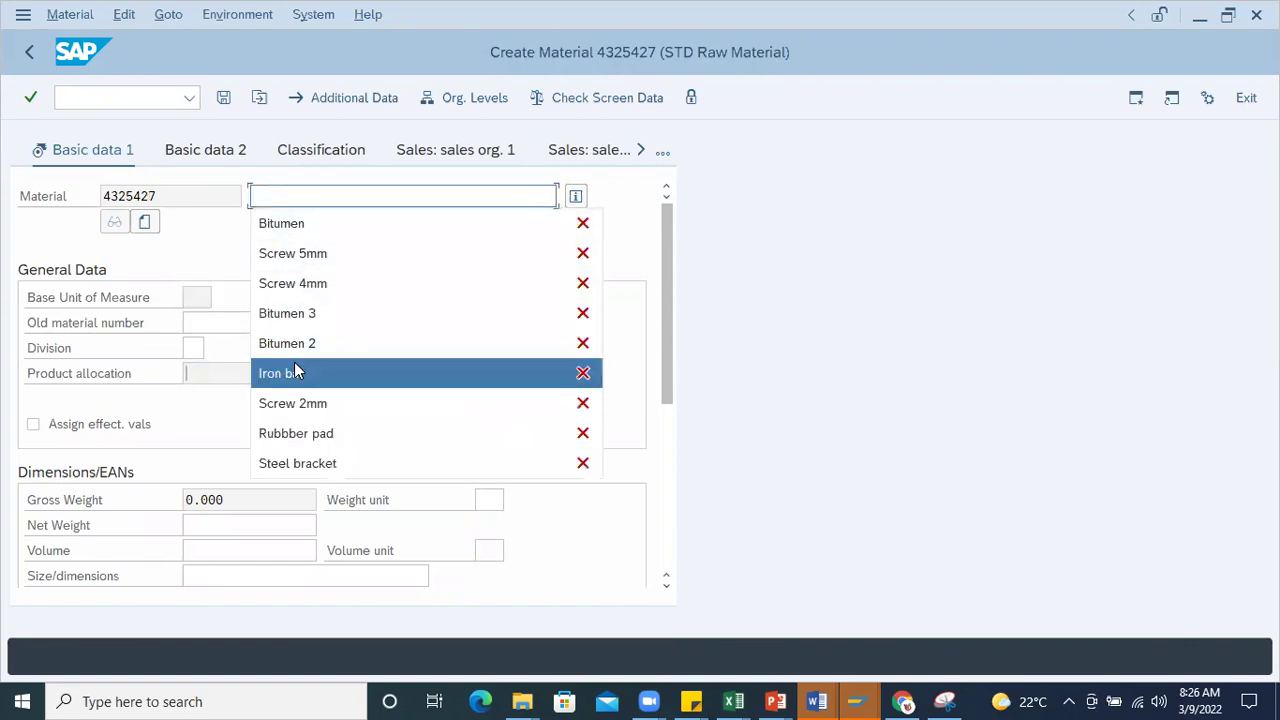
left_click(294, 372)
left_click(206, 292)
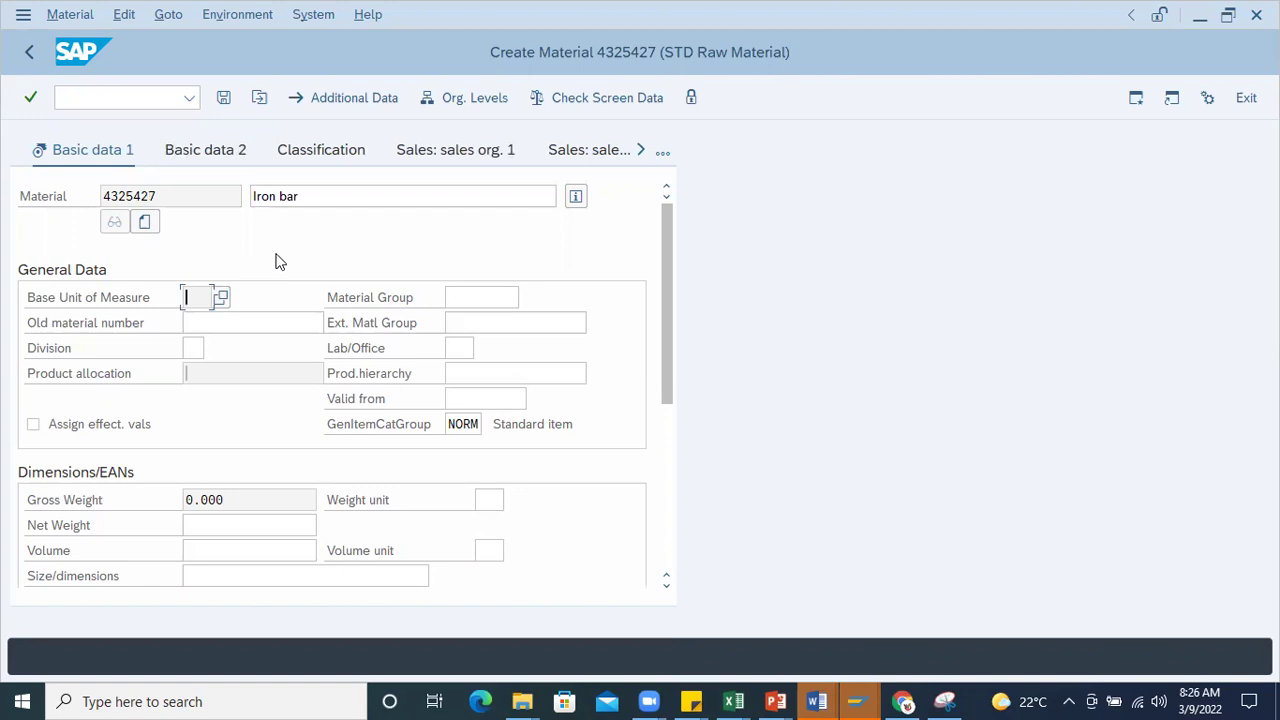
left_click(195, 321)
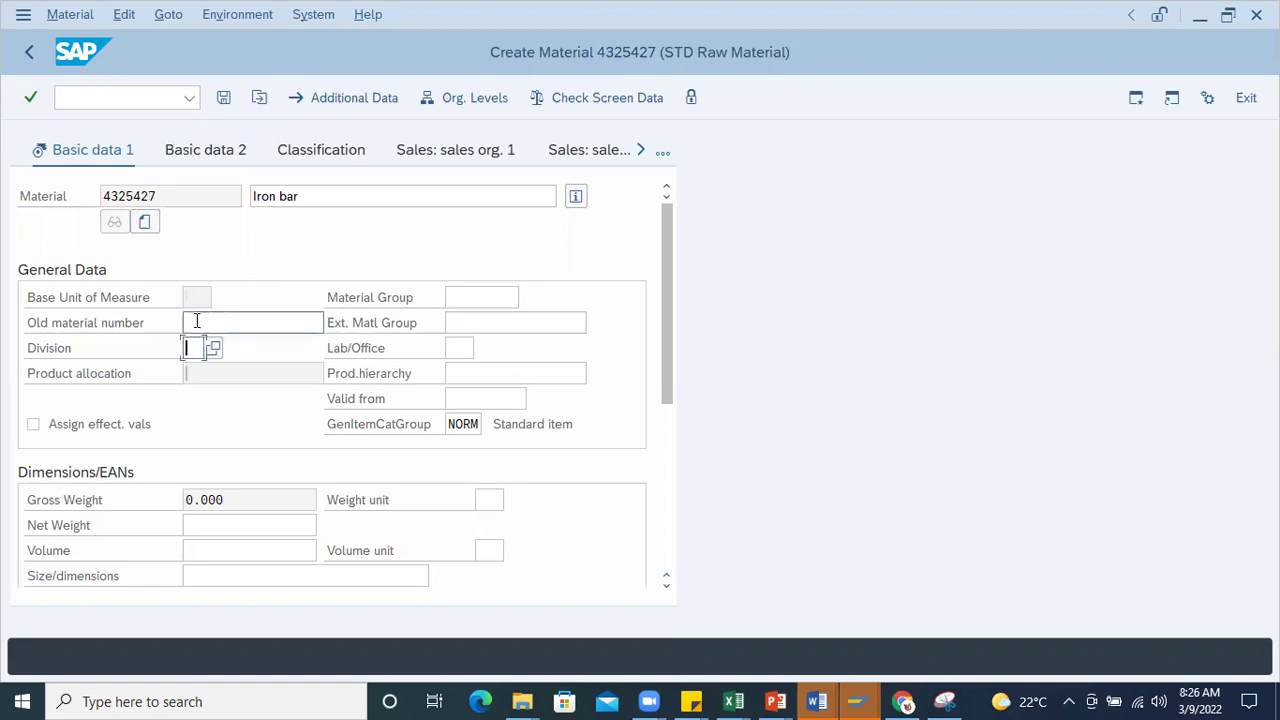
left_click(195, 296)
left_click(211, 318)
left_click(194, 297)
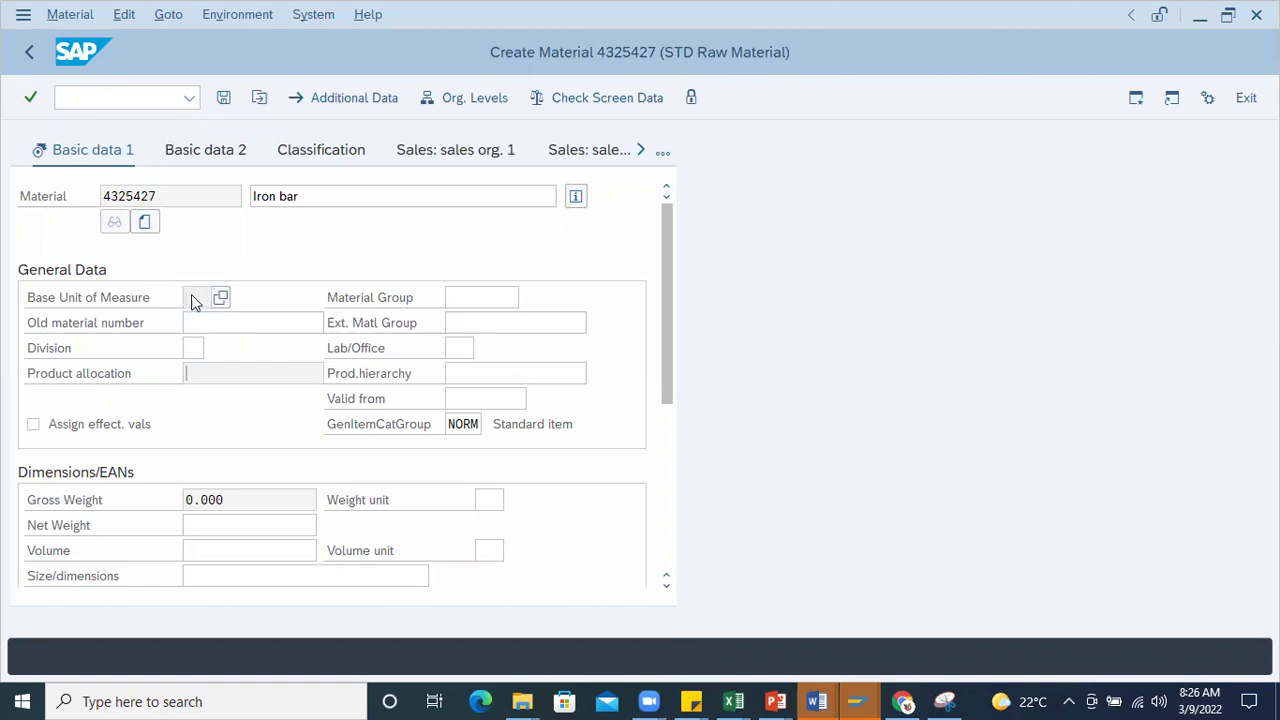
- Display the technical information for the Base Unit of Measure field and examine its table name and field name
key("F4")
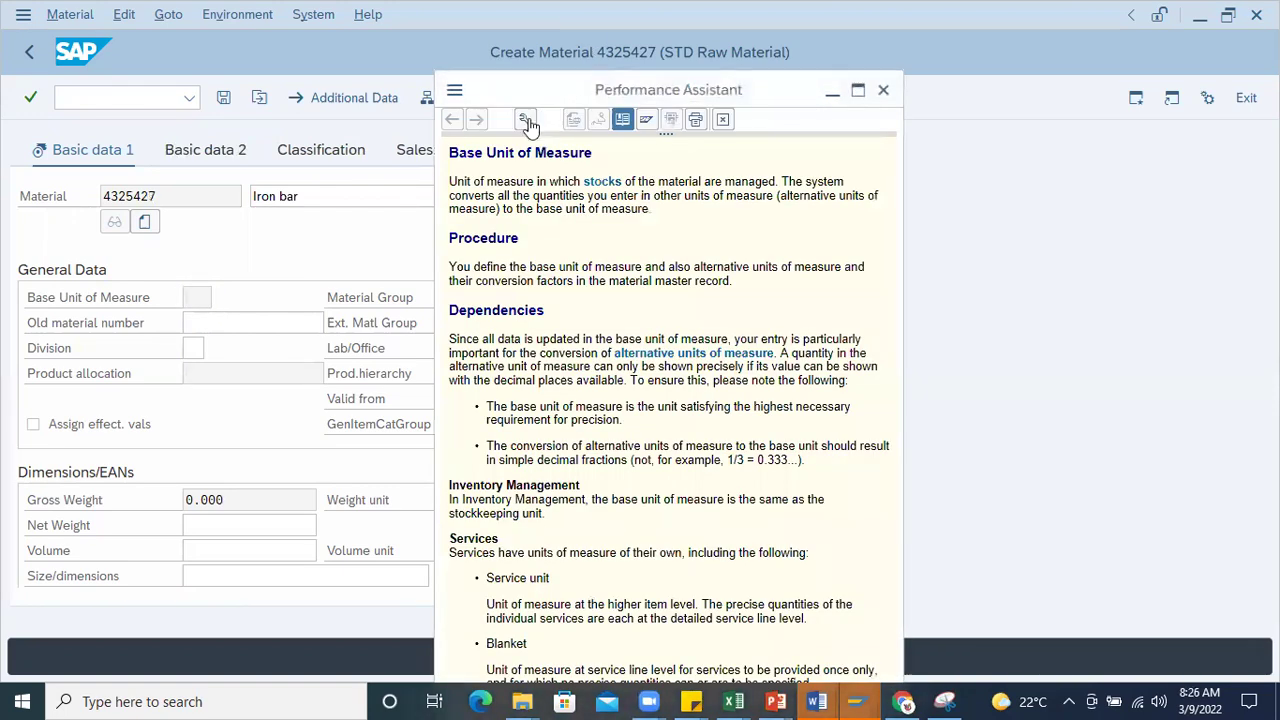
left_click(527, 122)
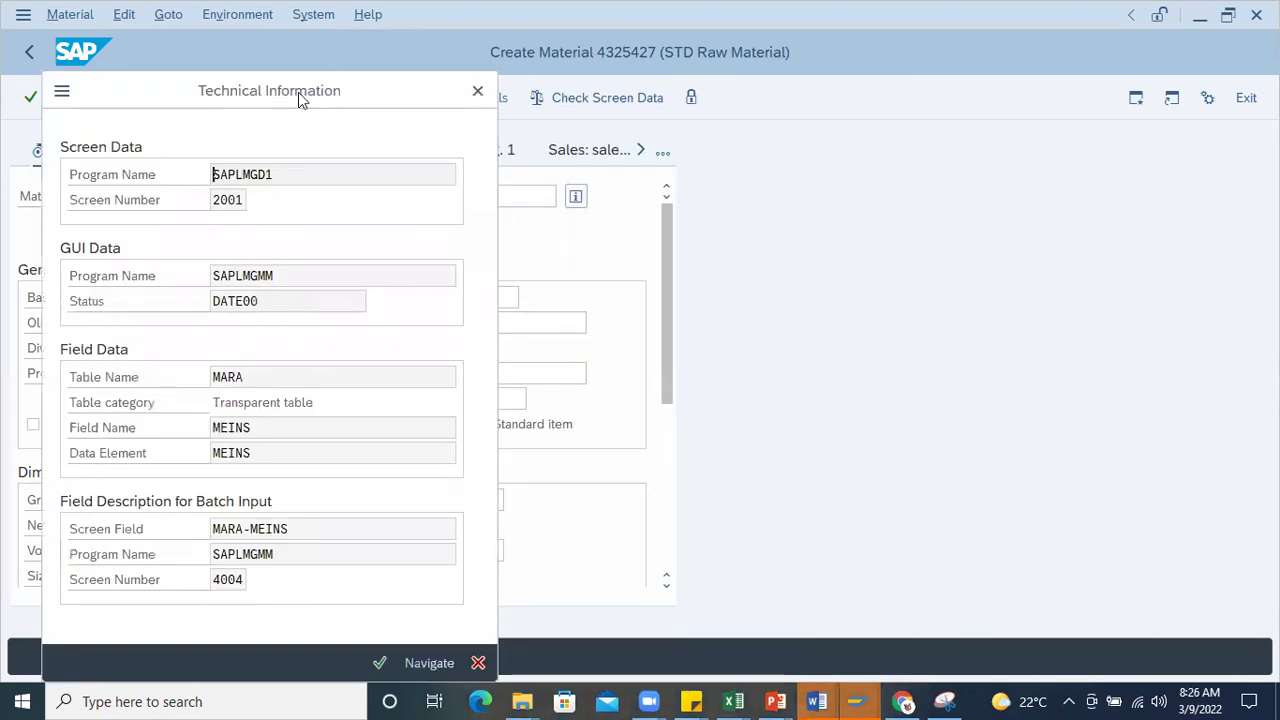
left_click_drag(297, 98, 957, 95)
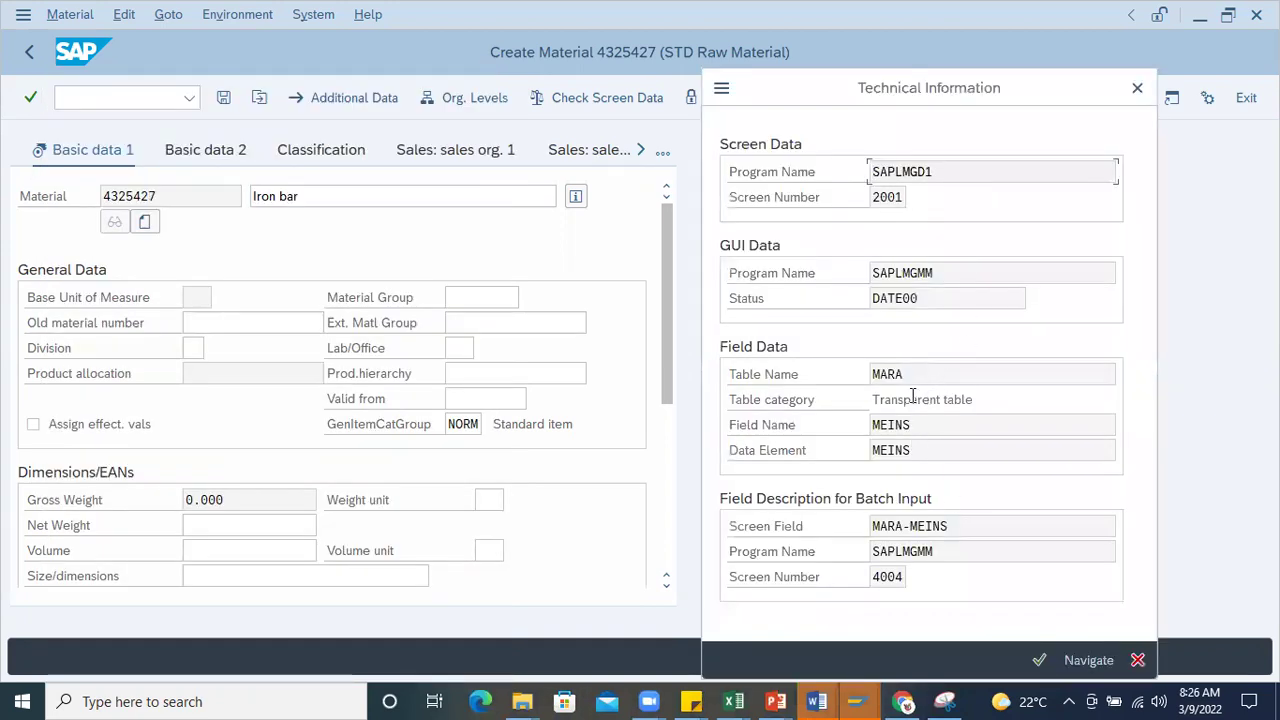
double_click(916, 375)
double_click(929, 428)
- Switch to a new Notepad document and write the table prefix MARA-
left_click(299, 700)
type("note")
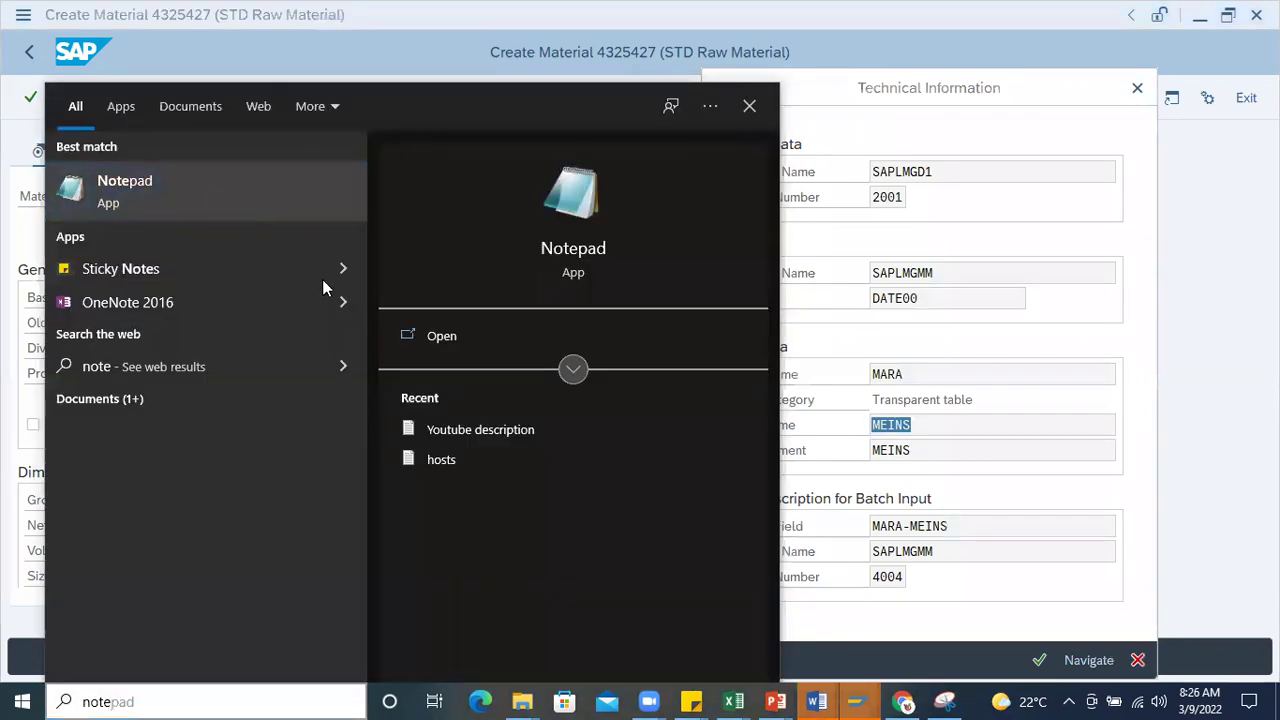
key("Return")
left_click_drag(197, 187, 501, 257)
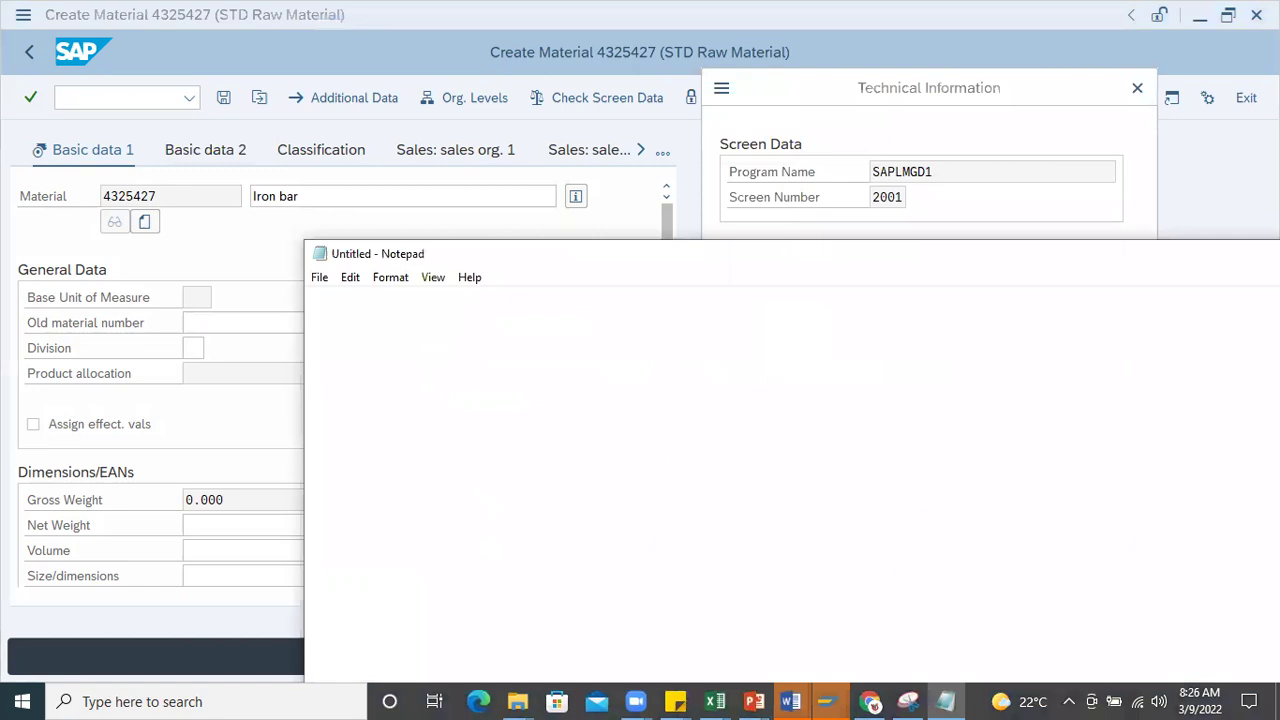
type("MARA-")
left_click(628, 220)
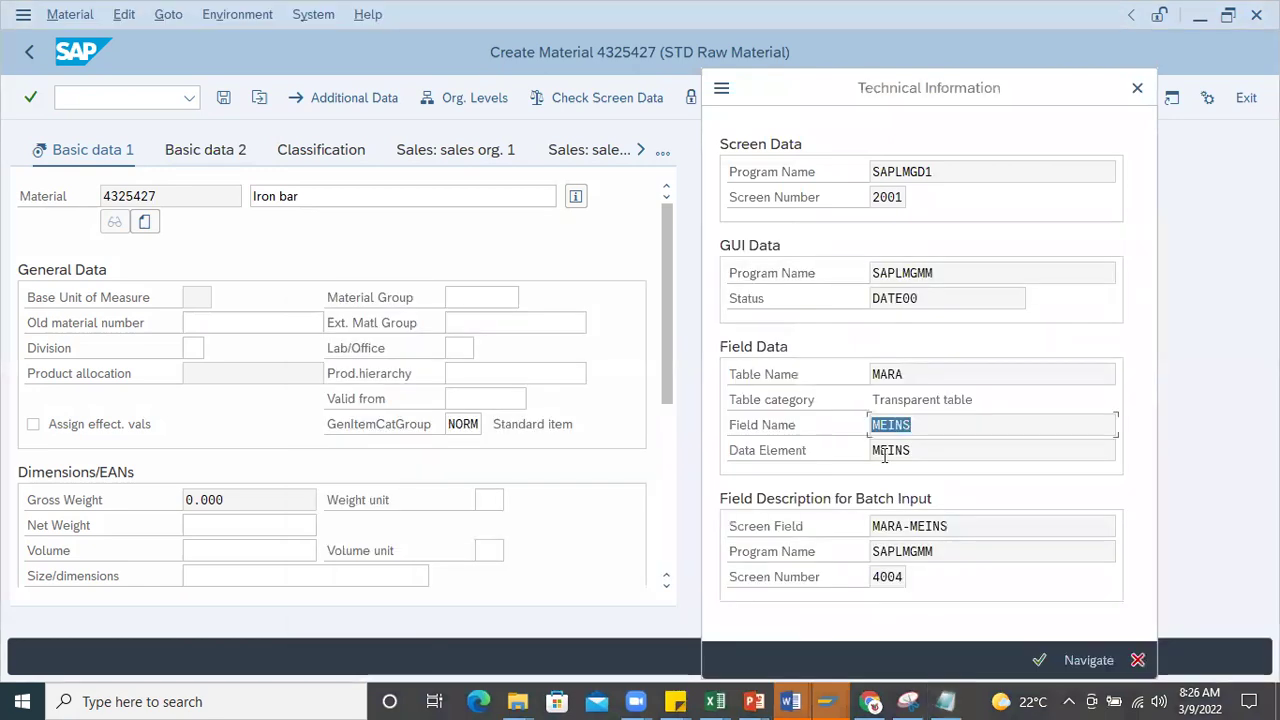
- Copy the field name MEINS from the technical information into the Notepad note, and copy the combined name MARA-MEINS
double_click(912, 428)
key("ctrl+c")
key("alt+Tab")
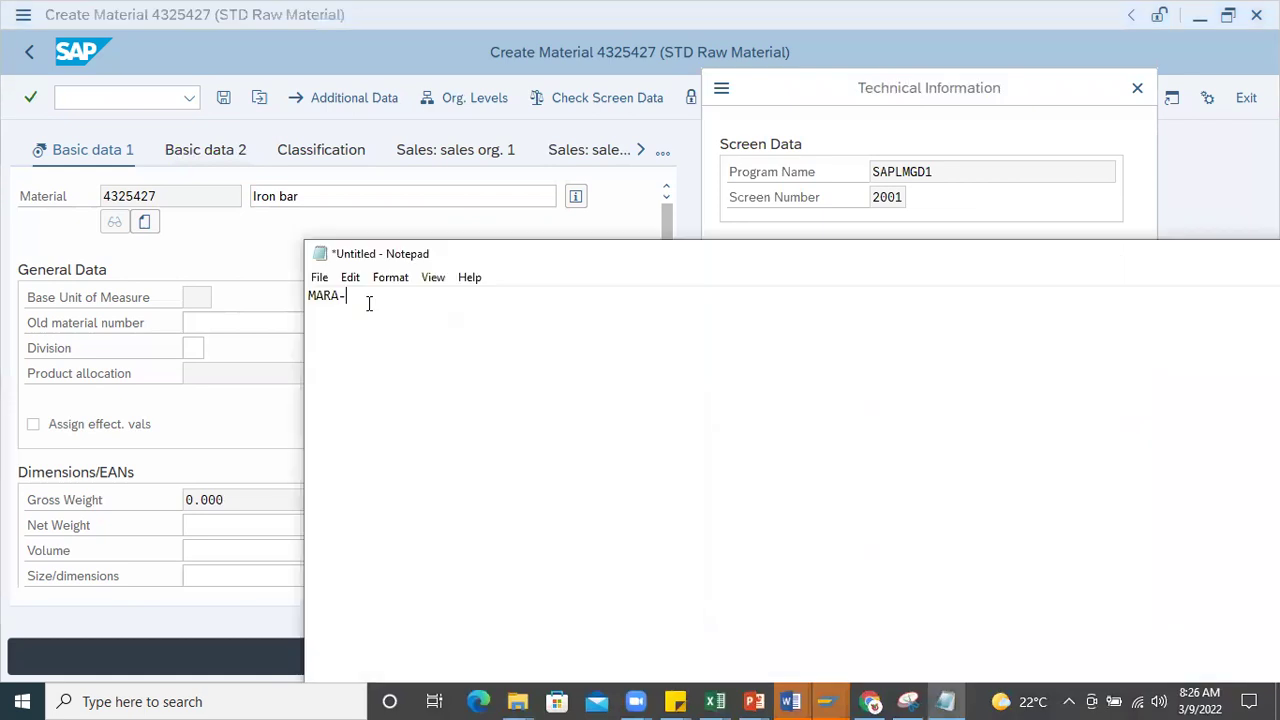
key("ctrl+v")
key("ctrl+a")
- Close the field help in SAP, leave material creation, and display the SAP Reference IMG
left_click(86, 94)
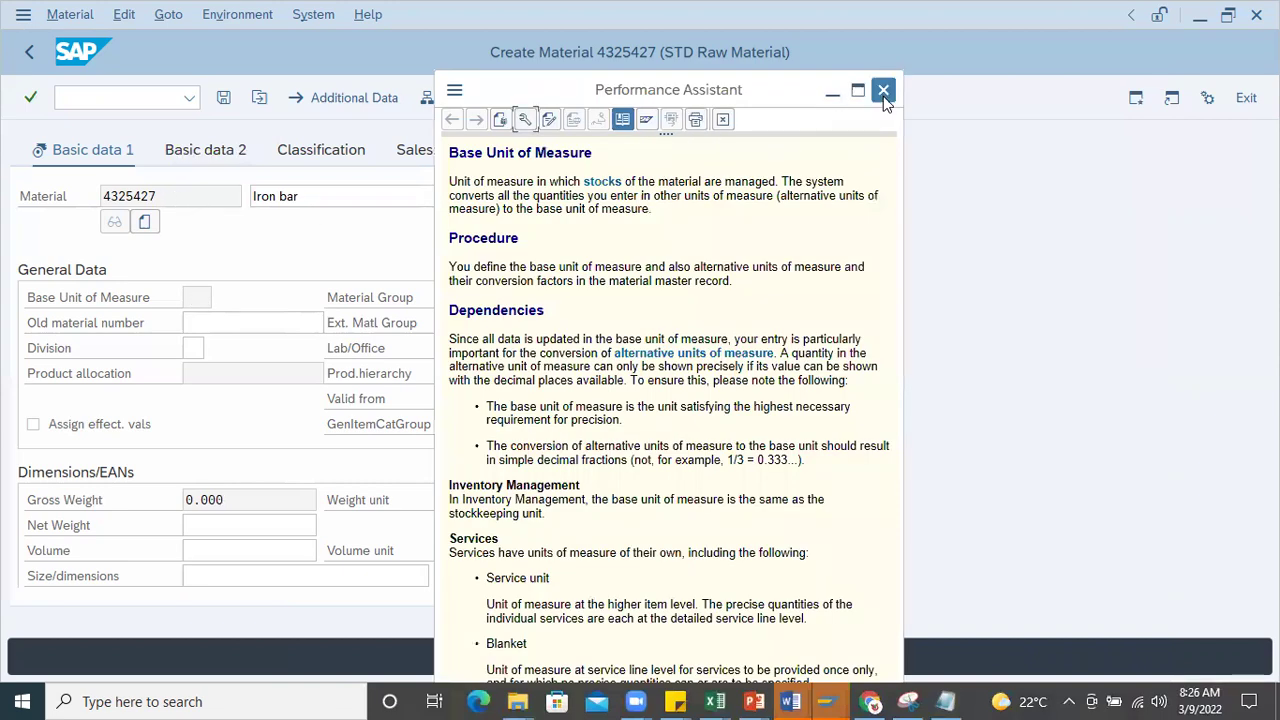
left_click(76, 98)
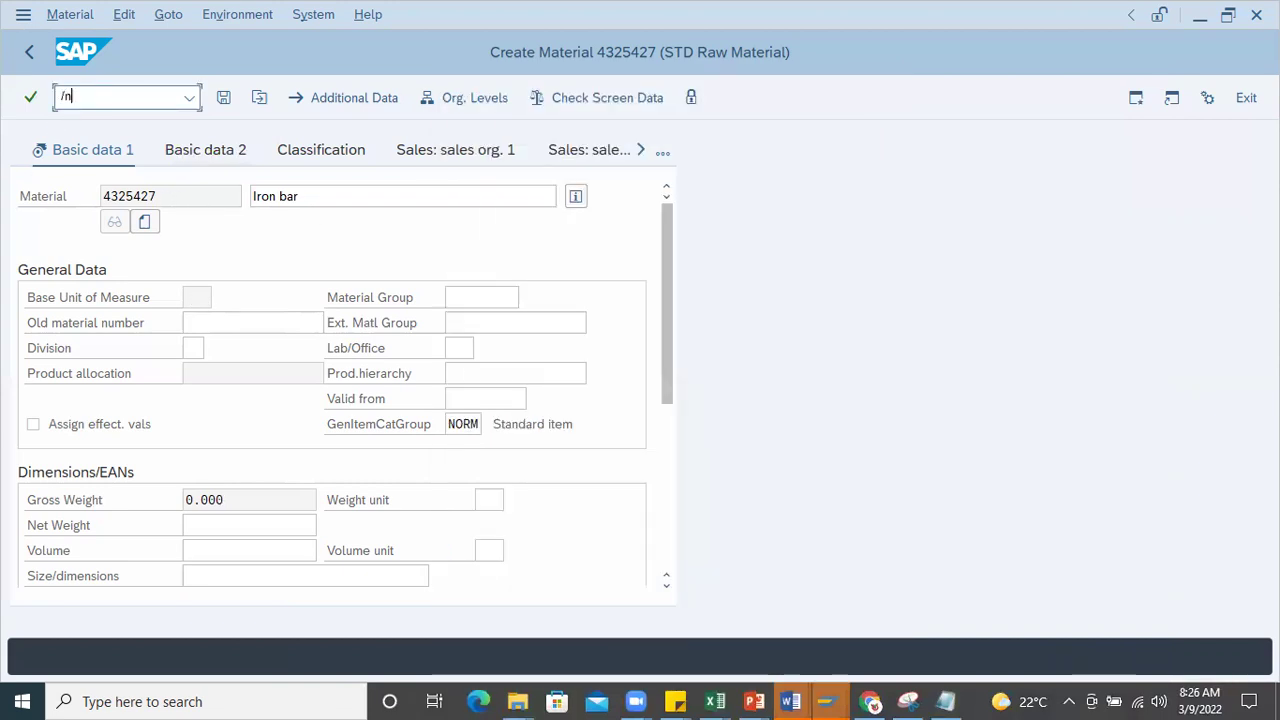
key("Return")
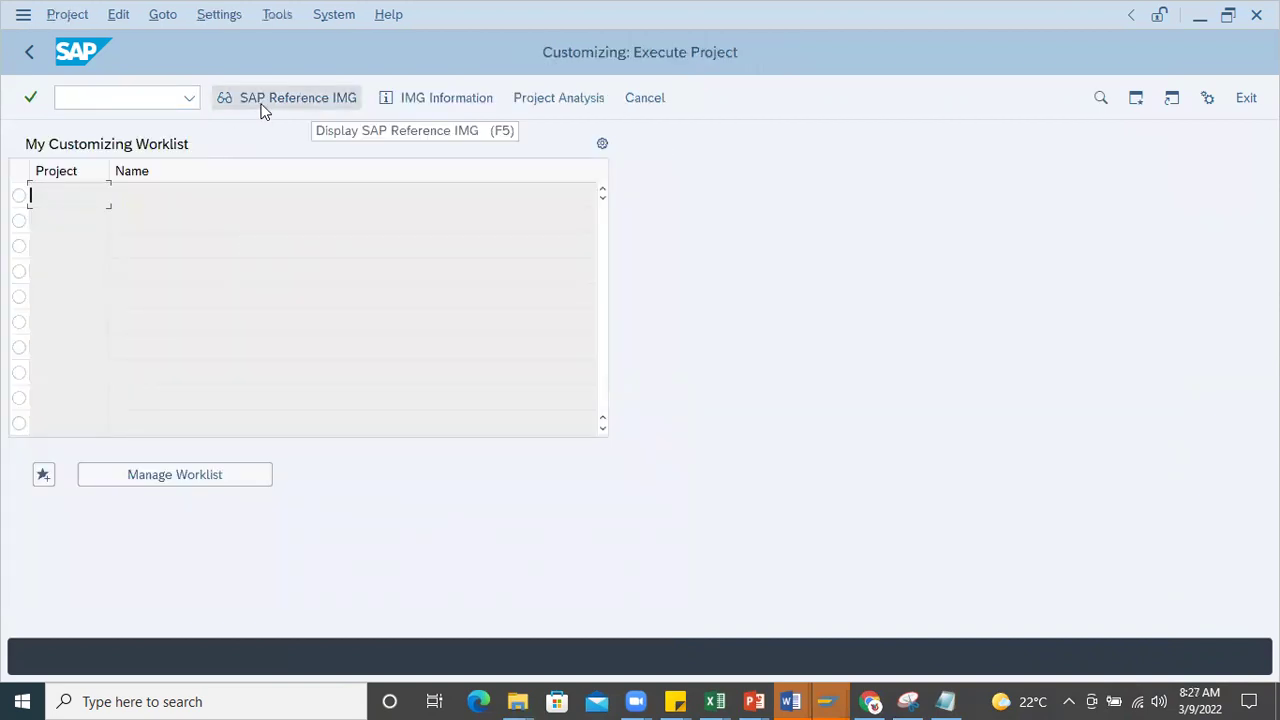
left_click(263, 104)
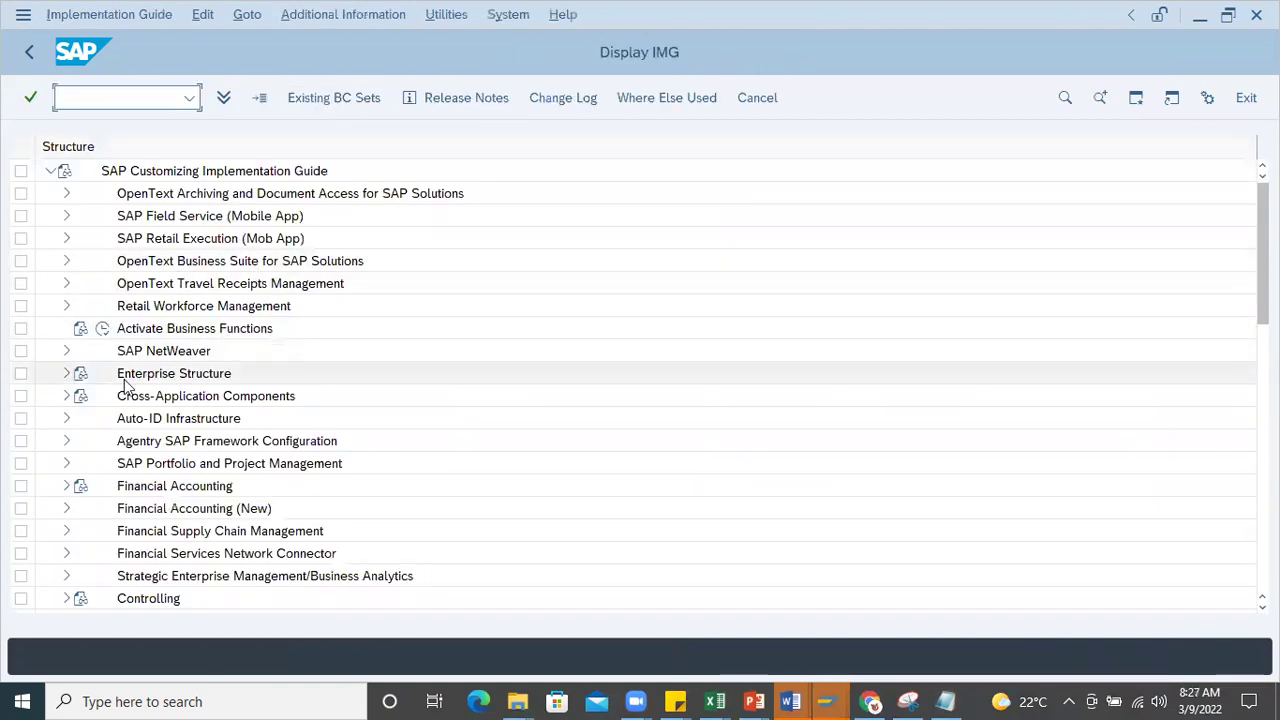
- Open Assign Fields to Field Selection Groups within Logistics - General, Material Master, Field Selection
scroll(156, 452, "down", 4)
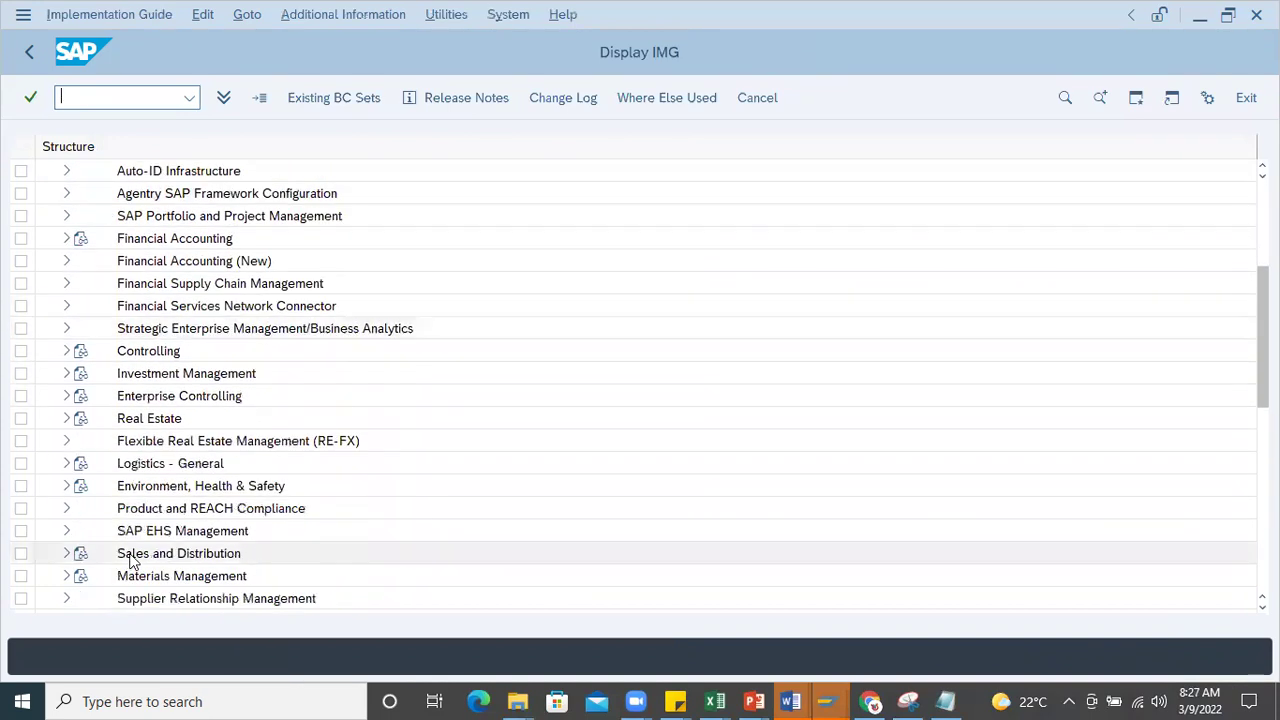
left_click(67, 463)
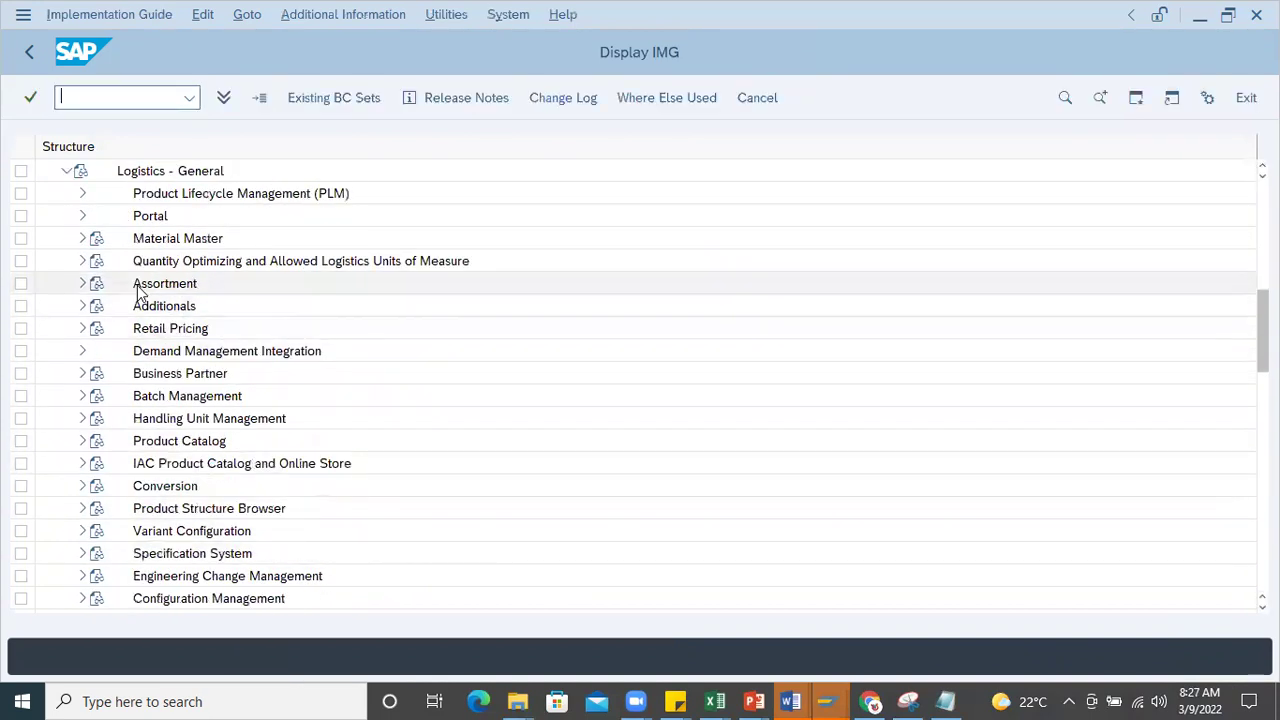
left_click(82, 238)
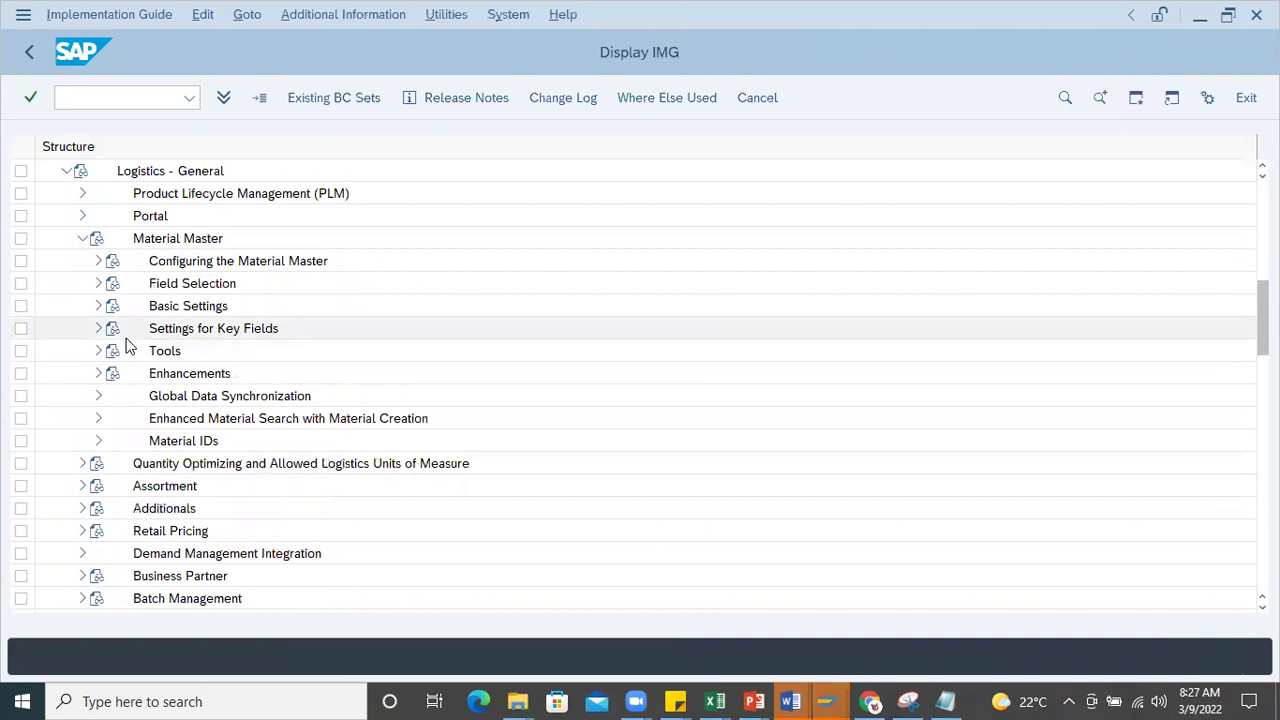
left_click(98, 284)
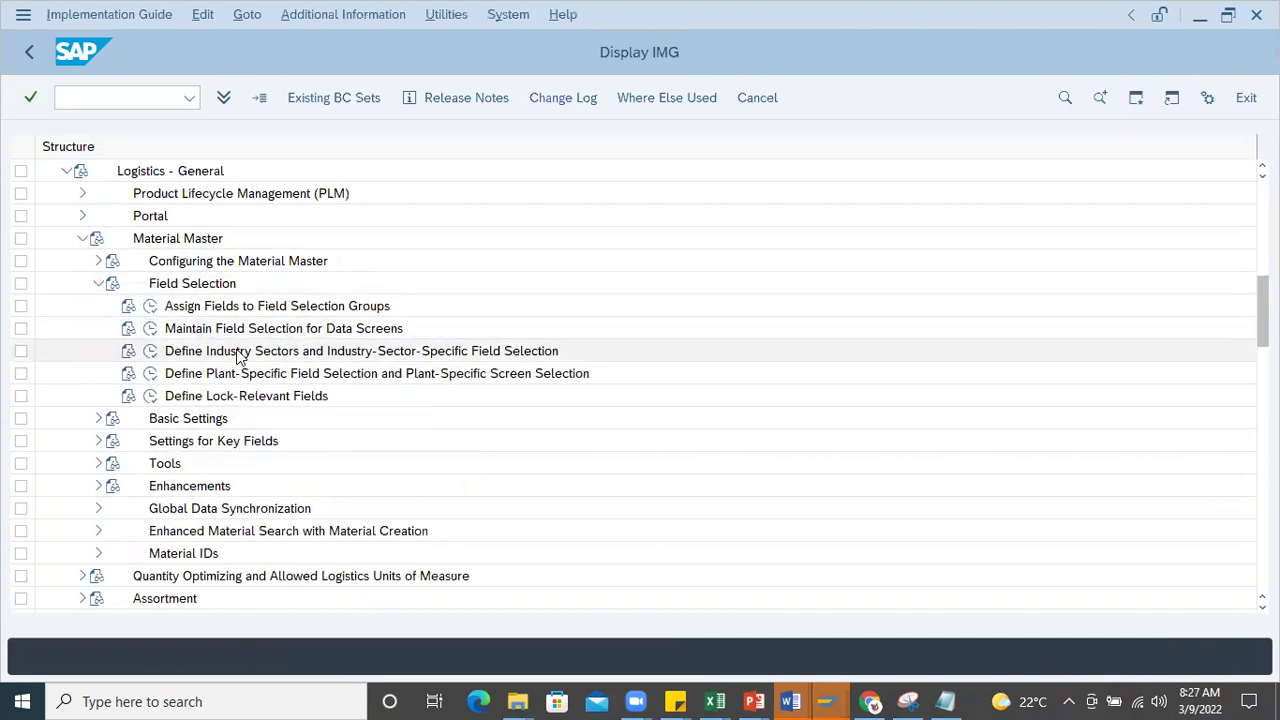
left_click(149, 308)
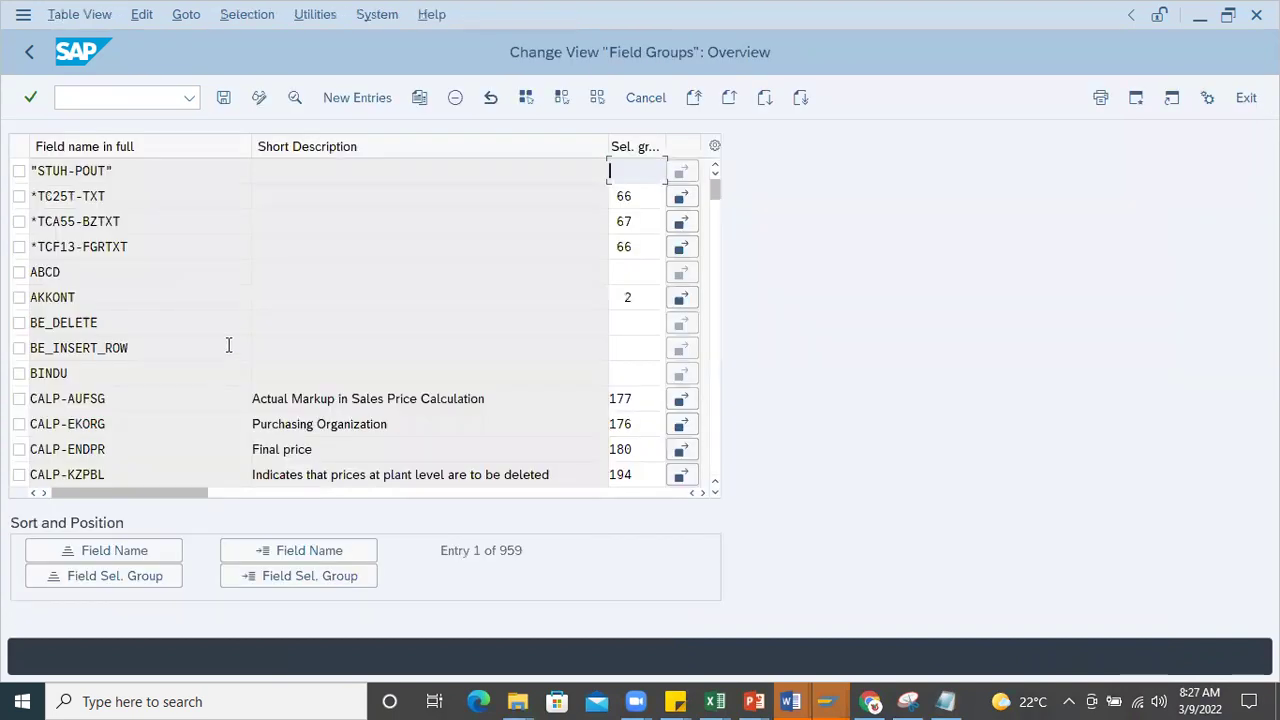
- Locate the field name MARA-MEINS in the field groups list to check its selection group, and return to the IMG
left_click(279, 558)
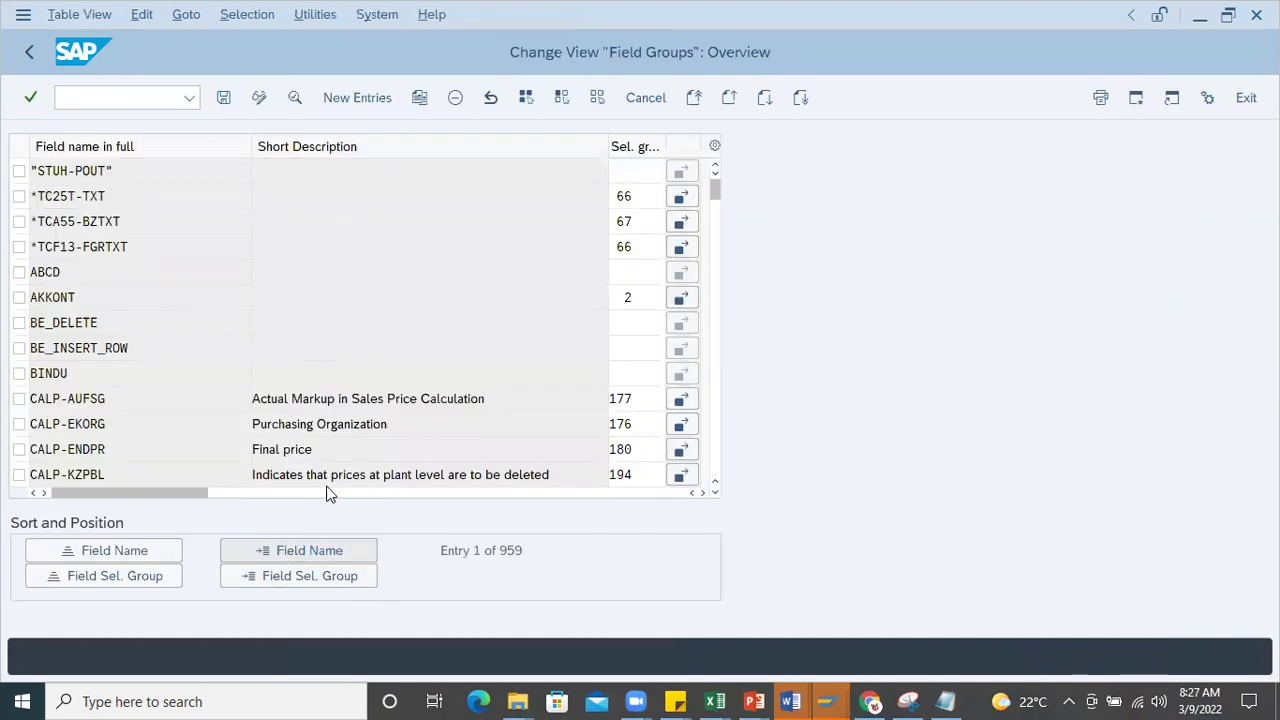
key("ctrl+v")
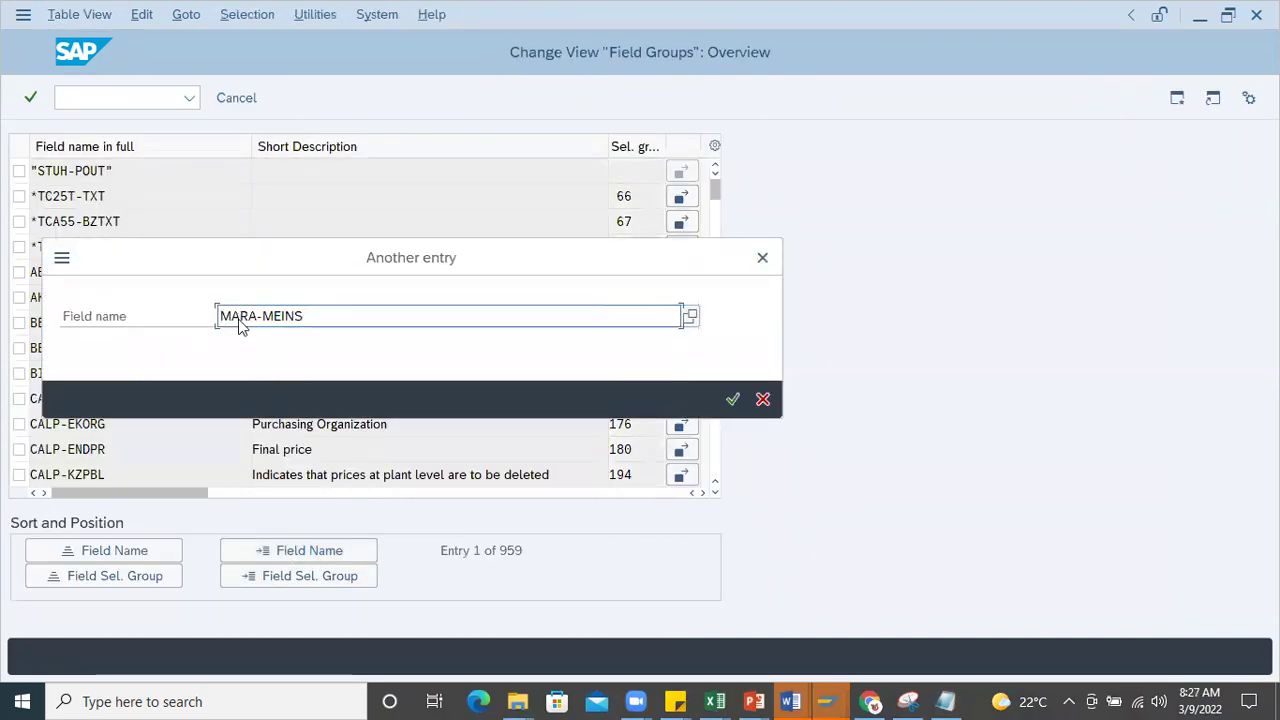
key("Return")
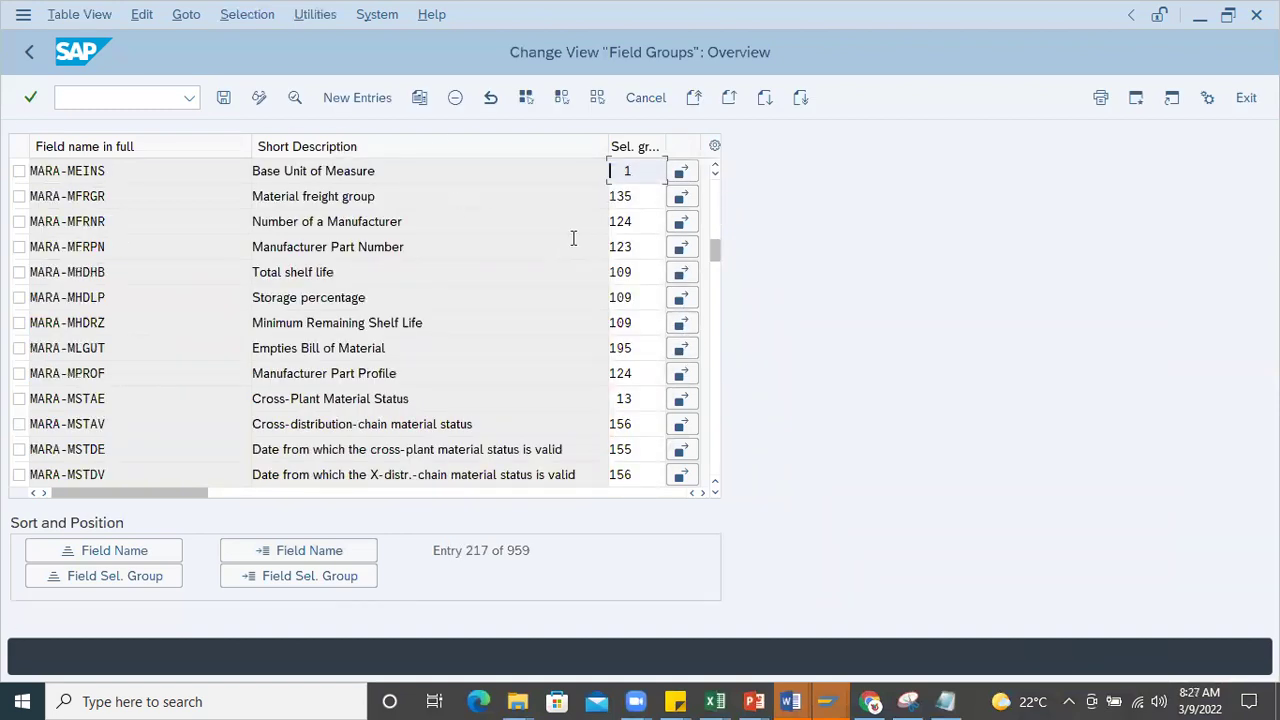
left_click(28, 54)
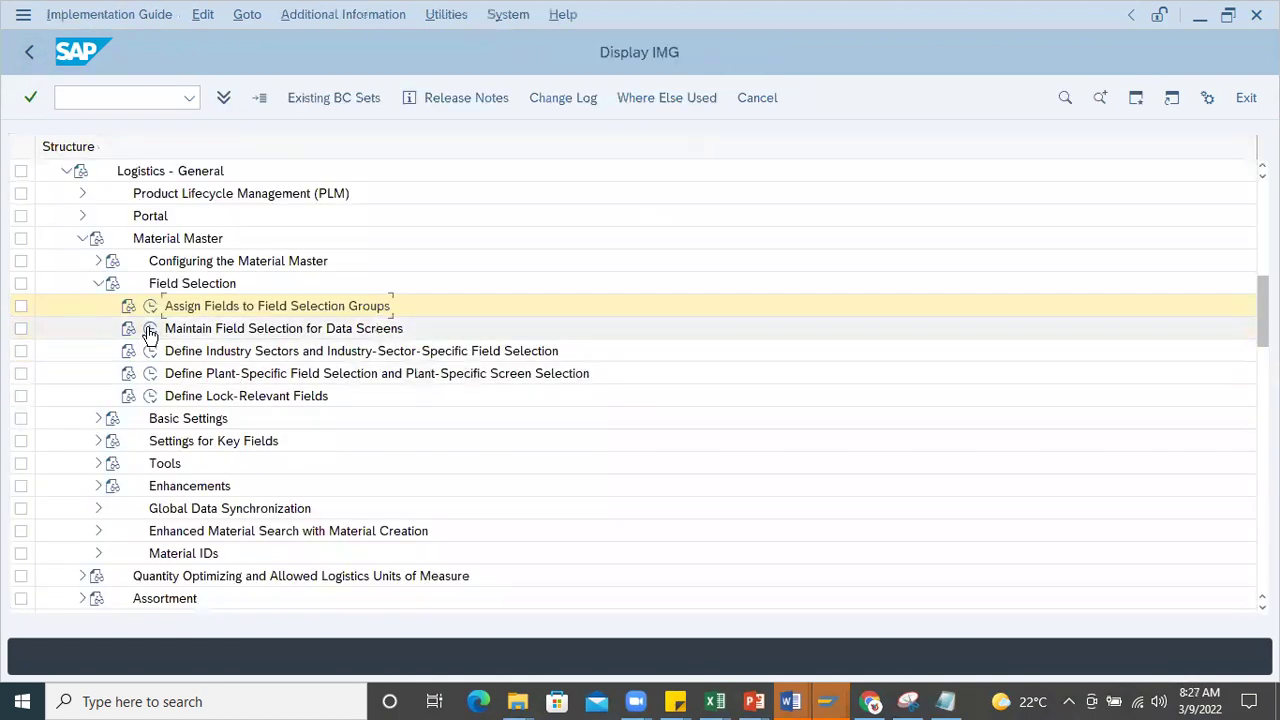
- Open Maintain Field Selection for Data Screens and examine field reference 0001 in field selection group 1
left_click(150, 328)
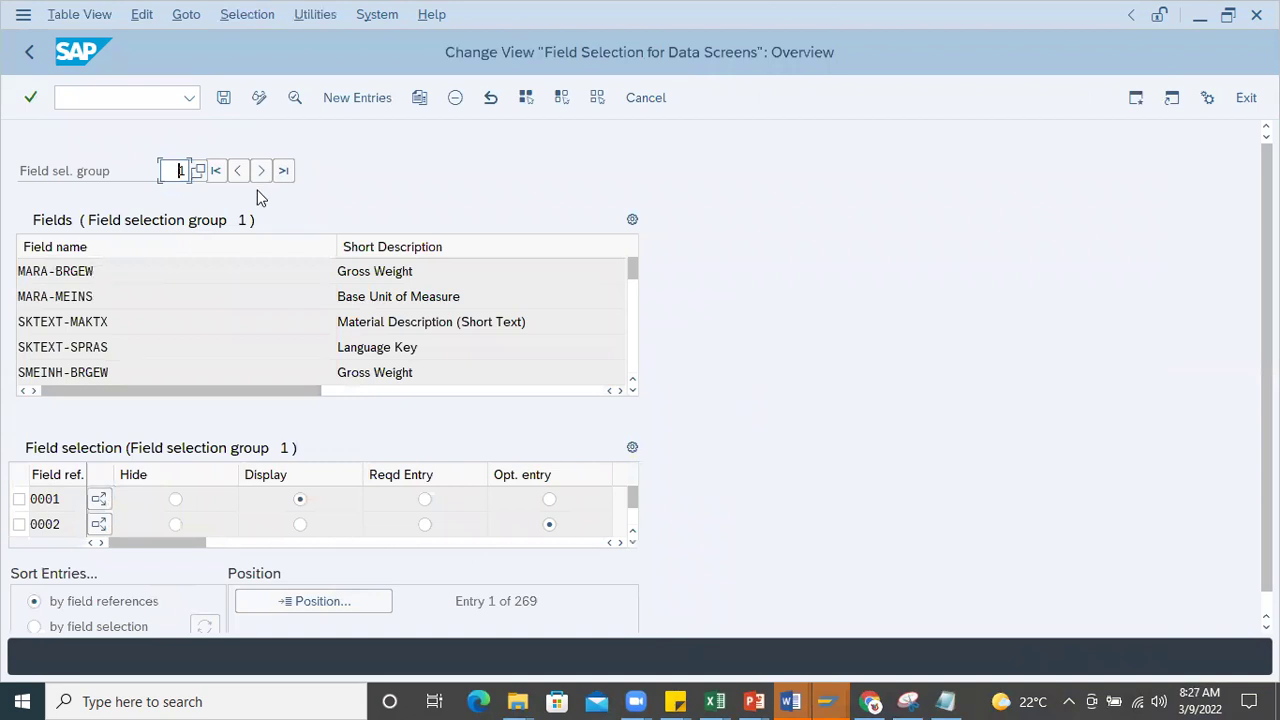
key("ctrl+a")
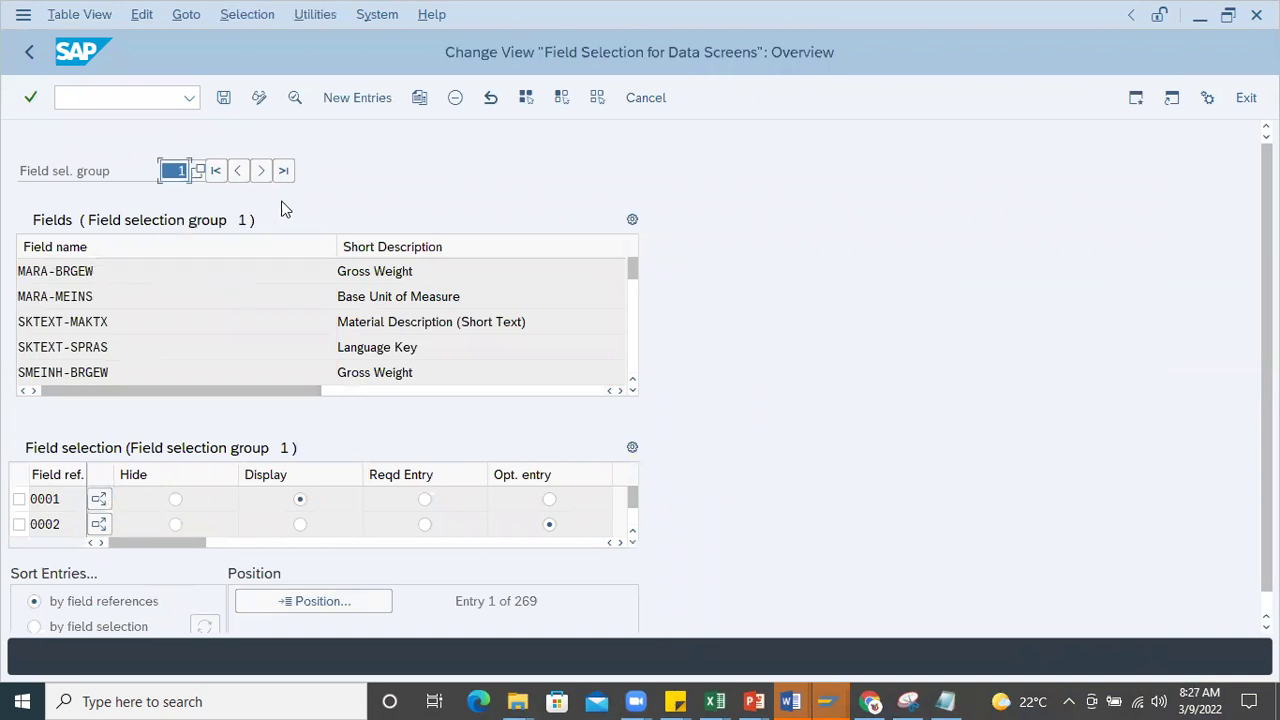
double_click(57, 503)
left_click(63, 500)
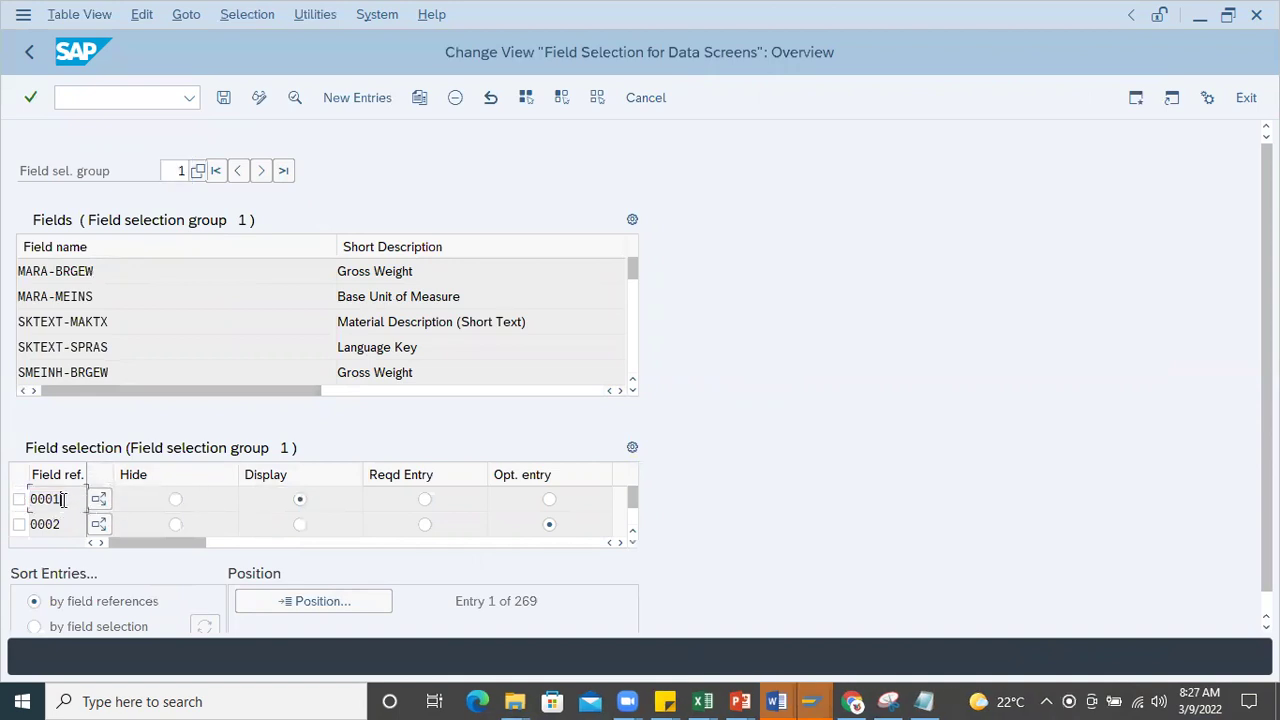
- Complete the Notepad note as "ROH --> 0001 --> Display" and return to the SAP field selection screen
left_click(924, 701)
left_click(517, 307)
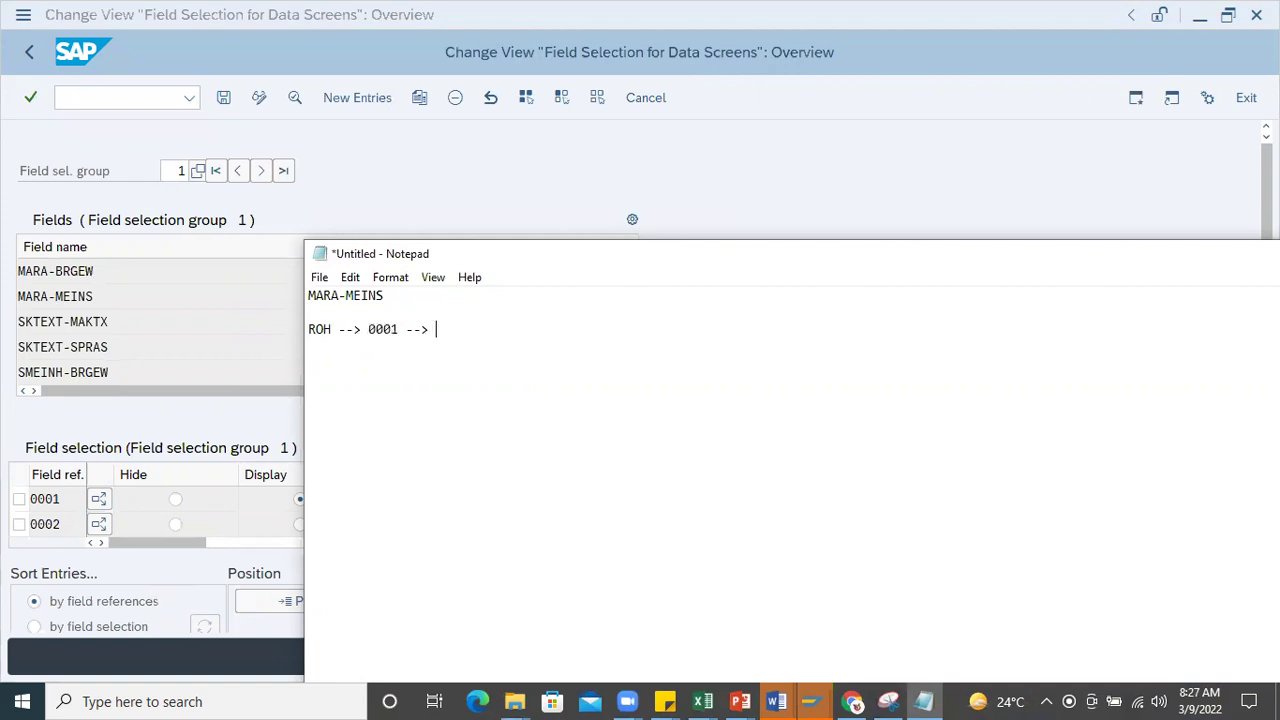
type("Display")
left_click_drag(731, 262, 950, 161)
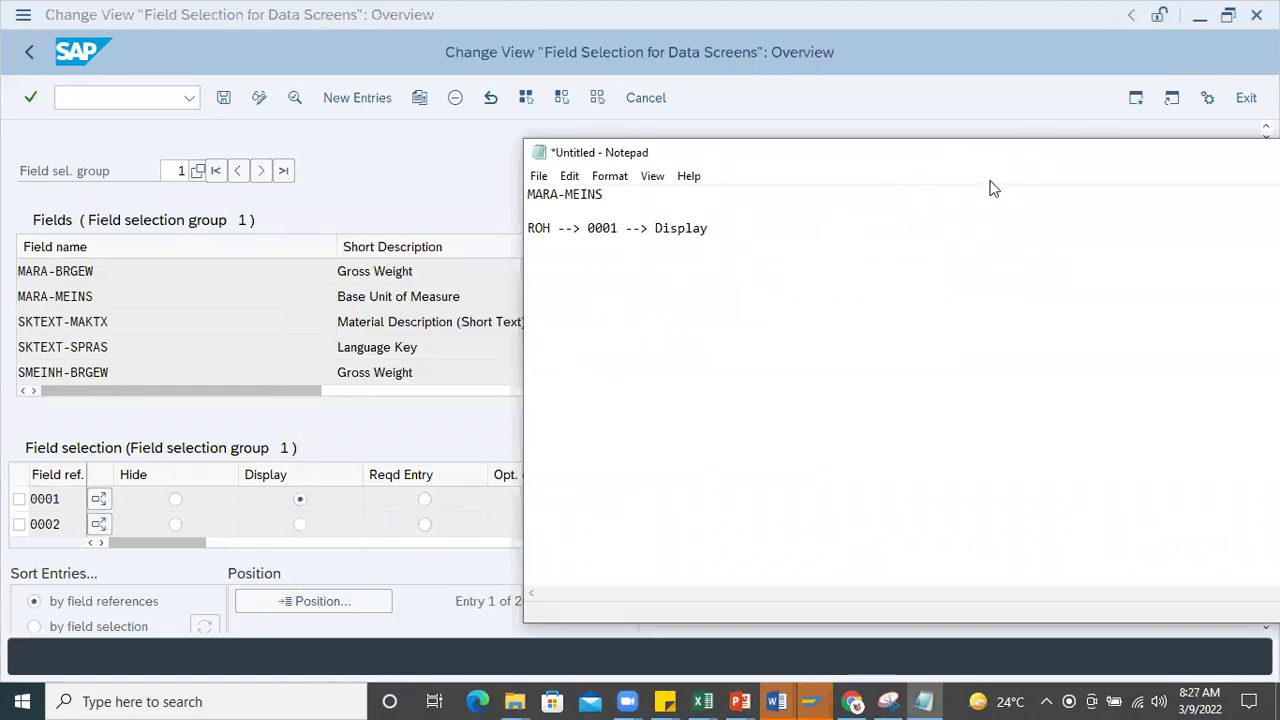
left_click_drag(761, 153, 297, 321)
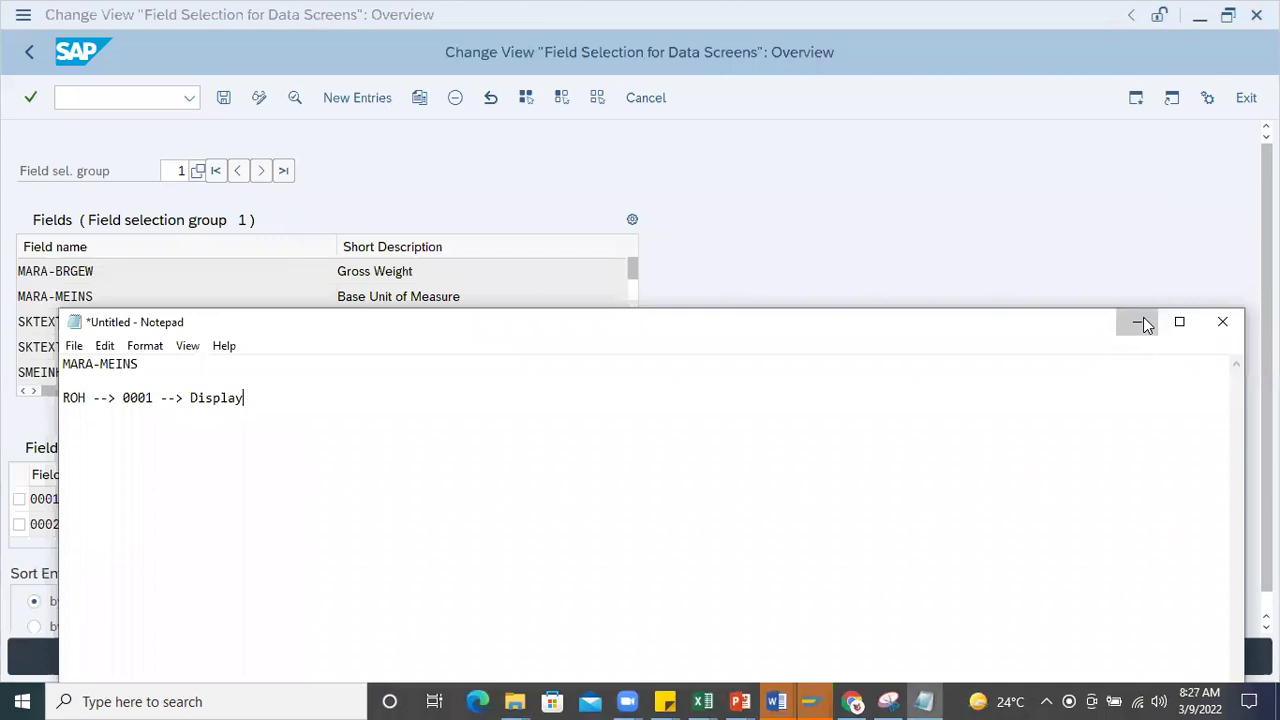
left_click(1144, 321)
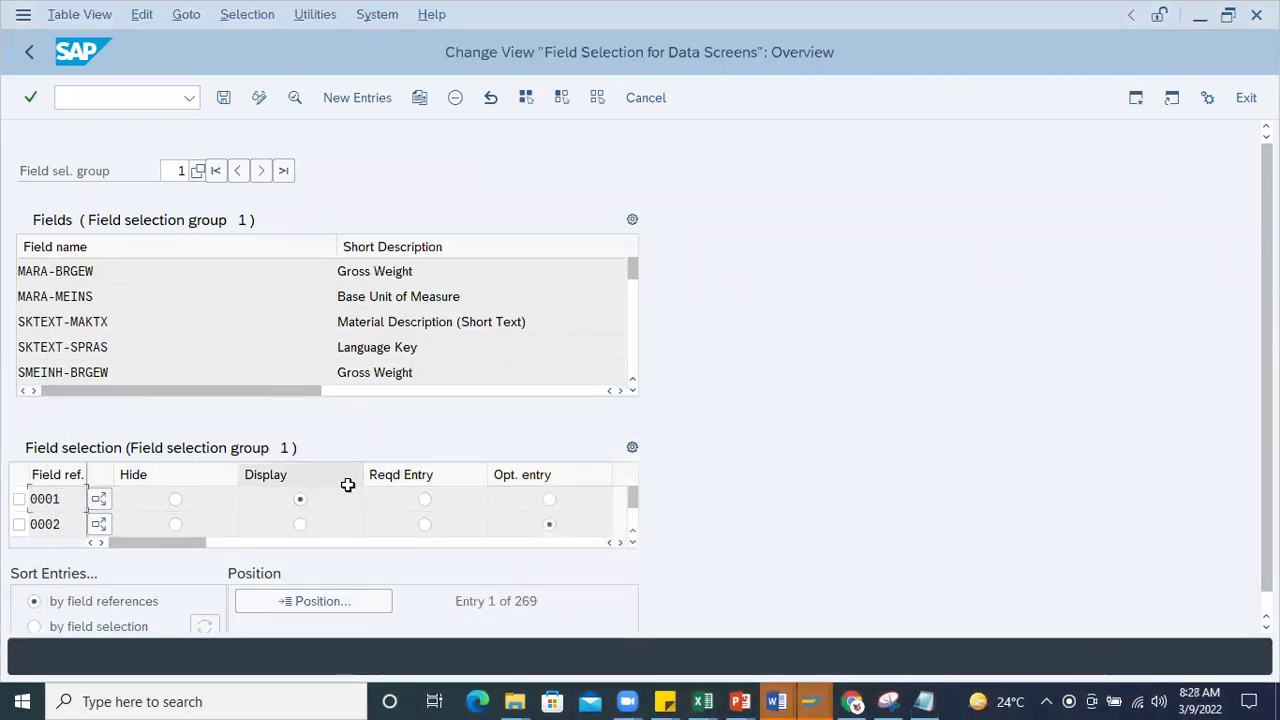
- Set field reference 0001 in field selection group 1 to required entry and save the change
left_click(425, 500)
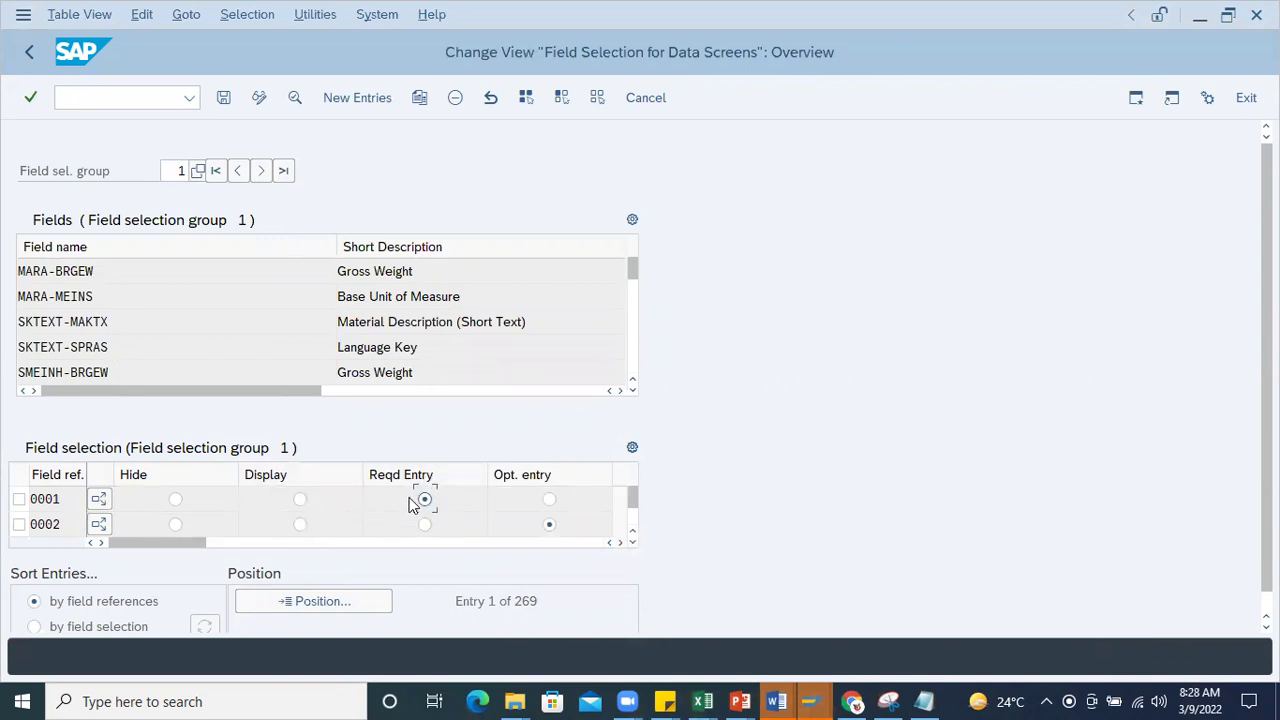
left_click(224, 98)
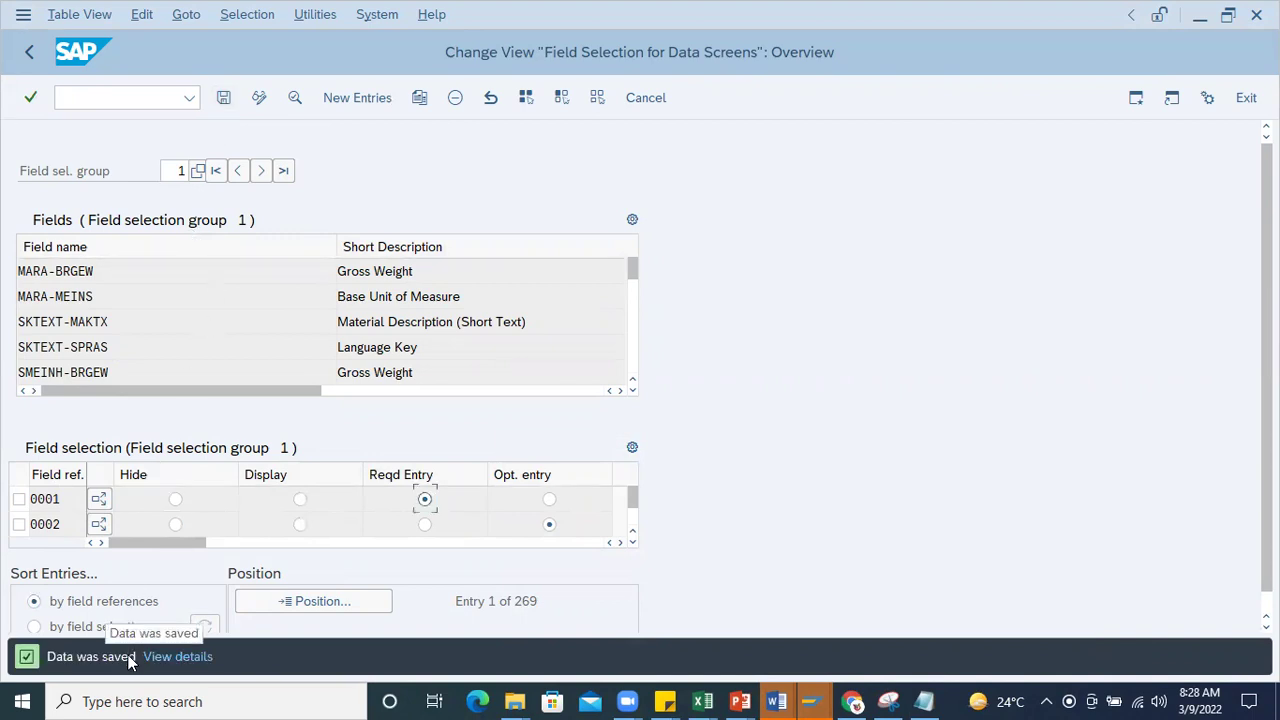
key("alt+Tab")
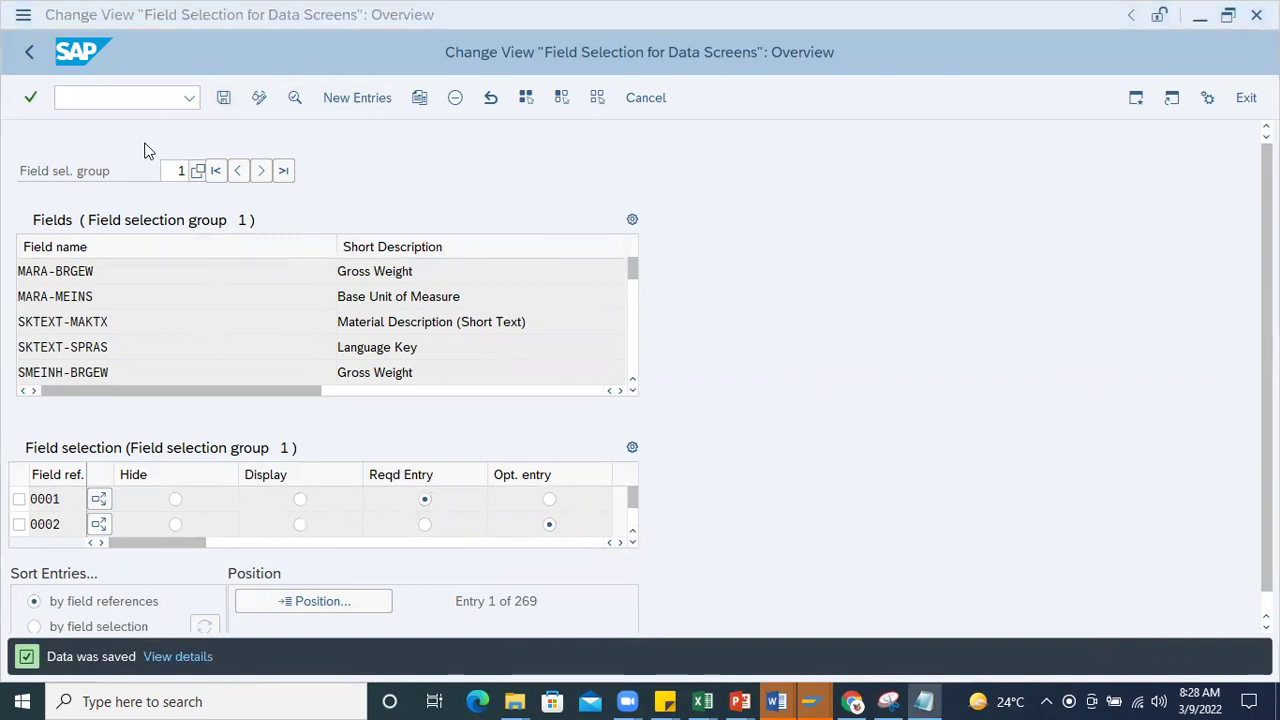
key("alt+Tab")
- Start creating a ROH raw material for the Mechanical industry sector in a new session, with the Basic Data 1 view
left_click(96, 91)
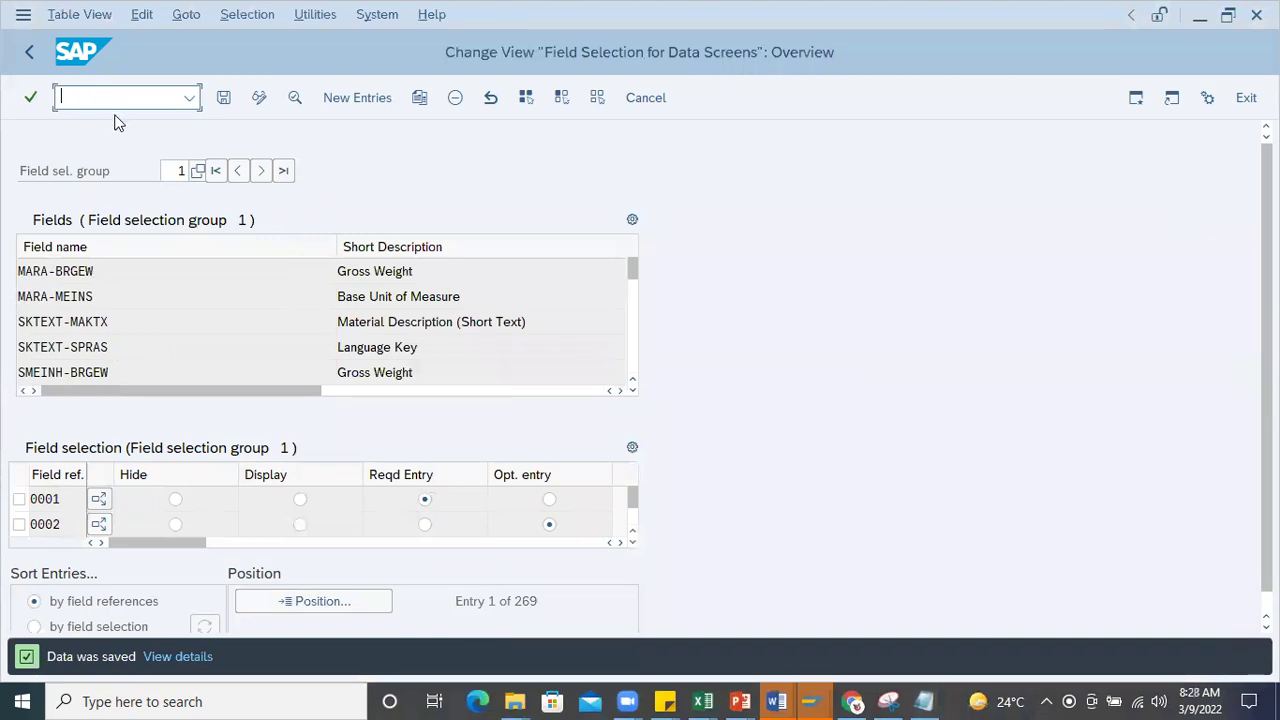
type("/omm01")
key("Return")
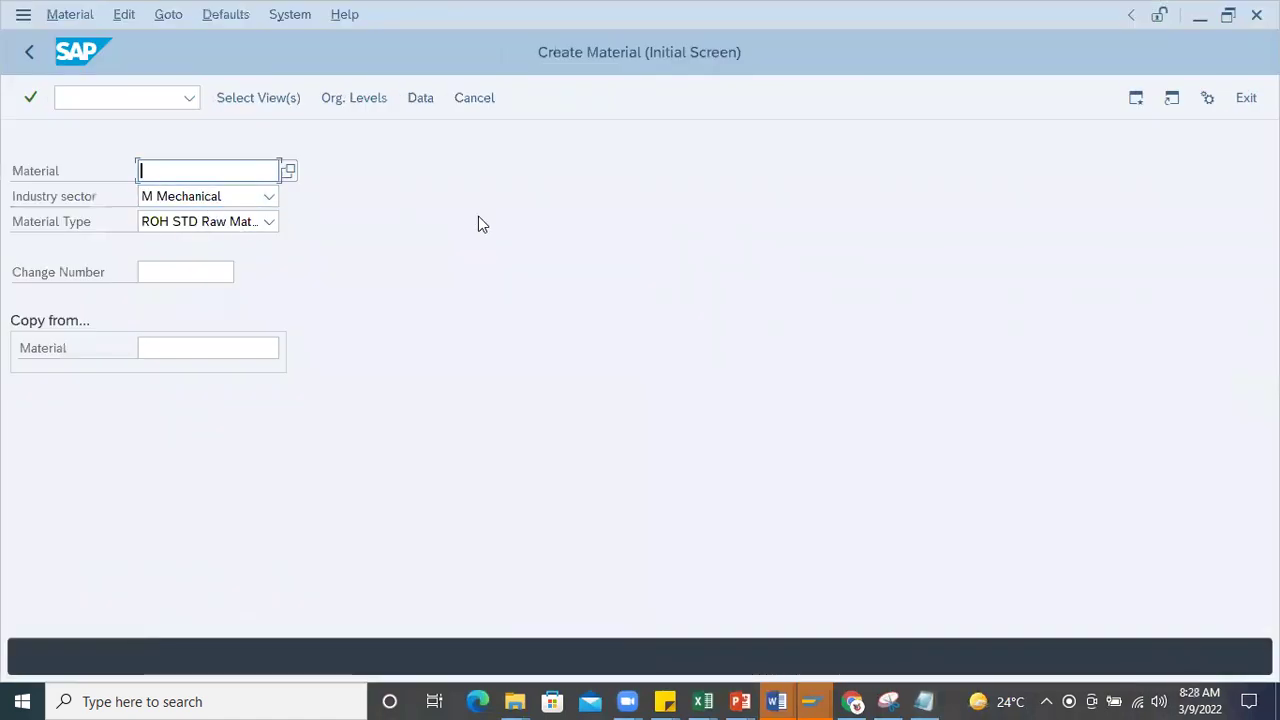
key("Return")
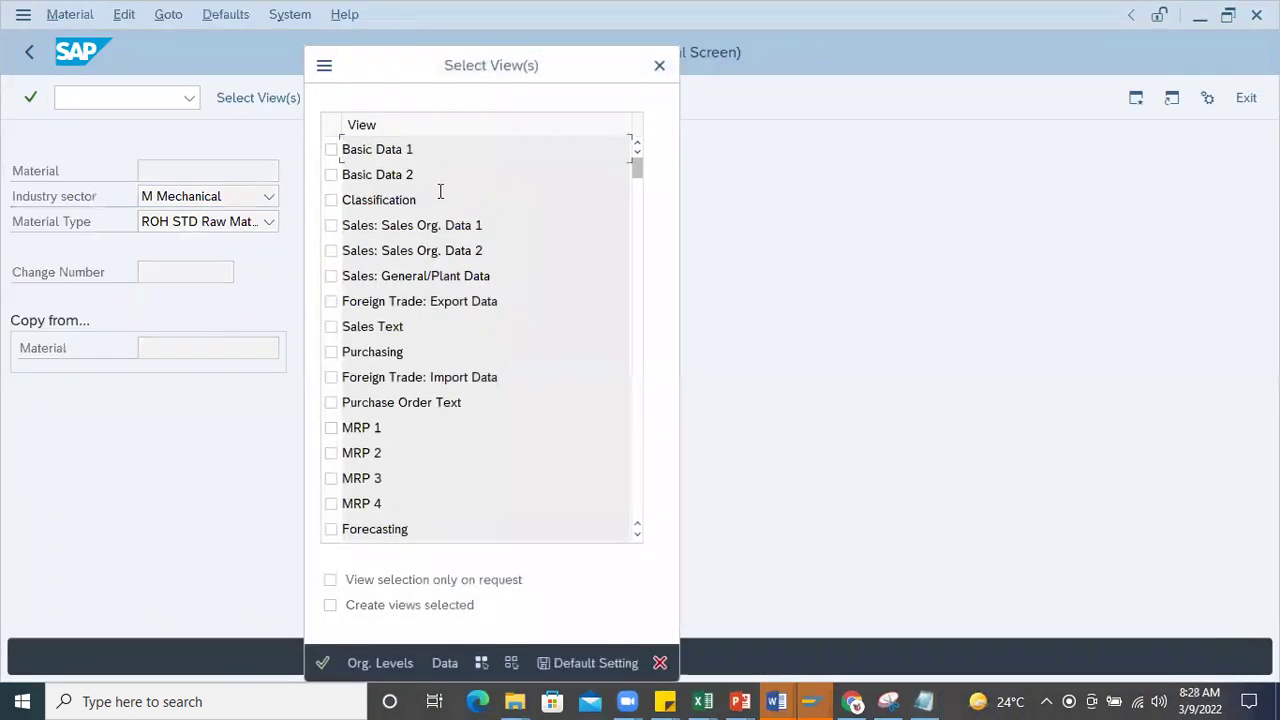
left_click(331, 149)
key("Return")
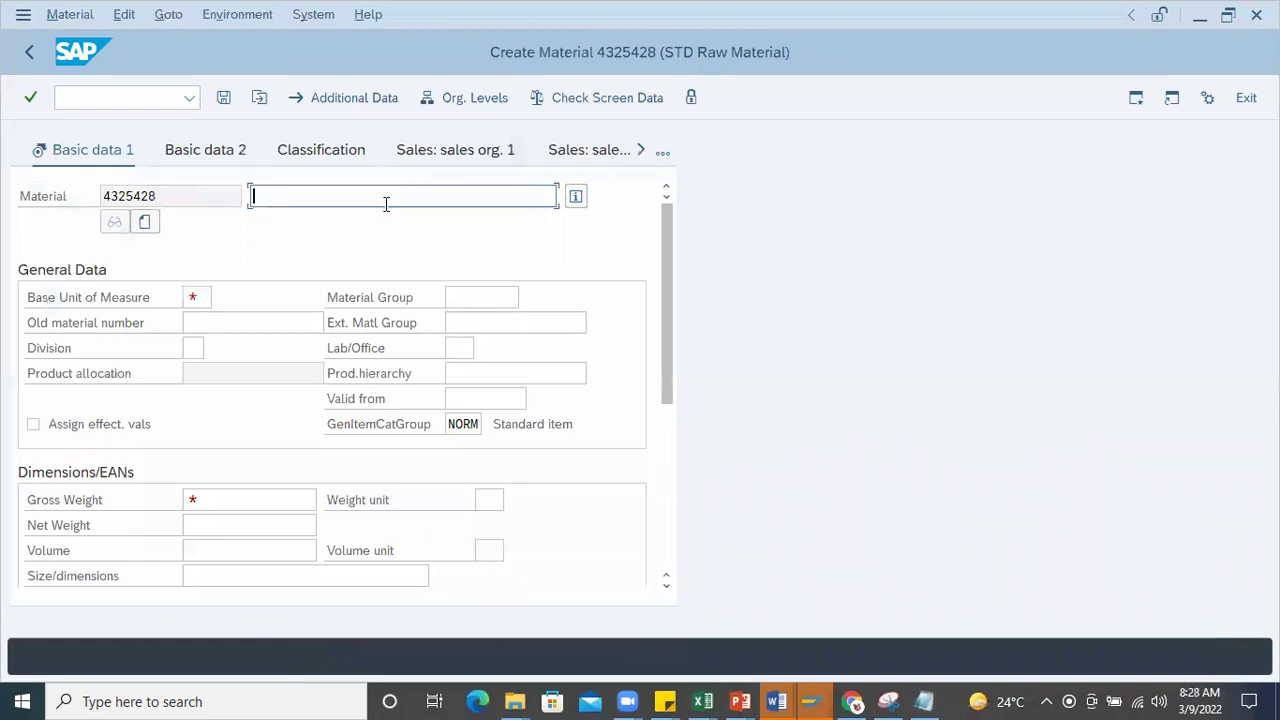
- Check whether the Base Unit of Measure field on Basic data 1 is mandatory and accepts input
left_click(208, 298)
left_click(212, 323)
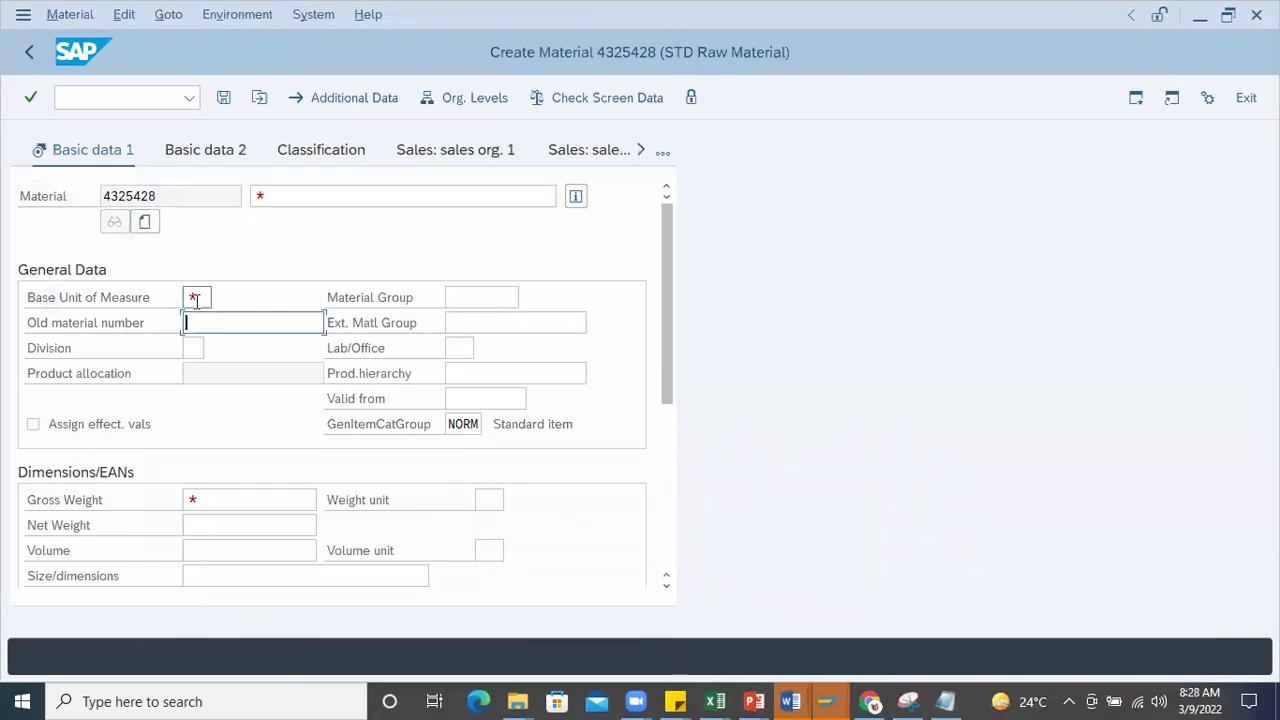
left_click(201, 300)
left_click(213, 321)
left_click(201, 347)
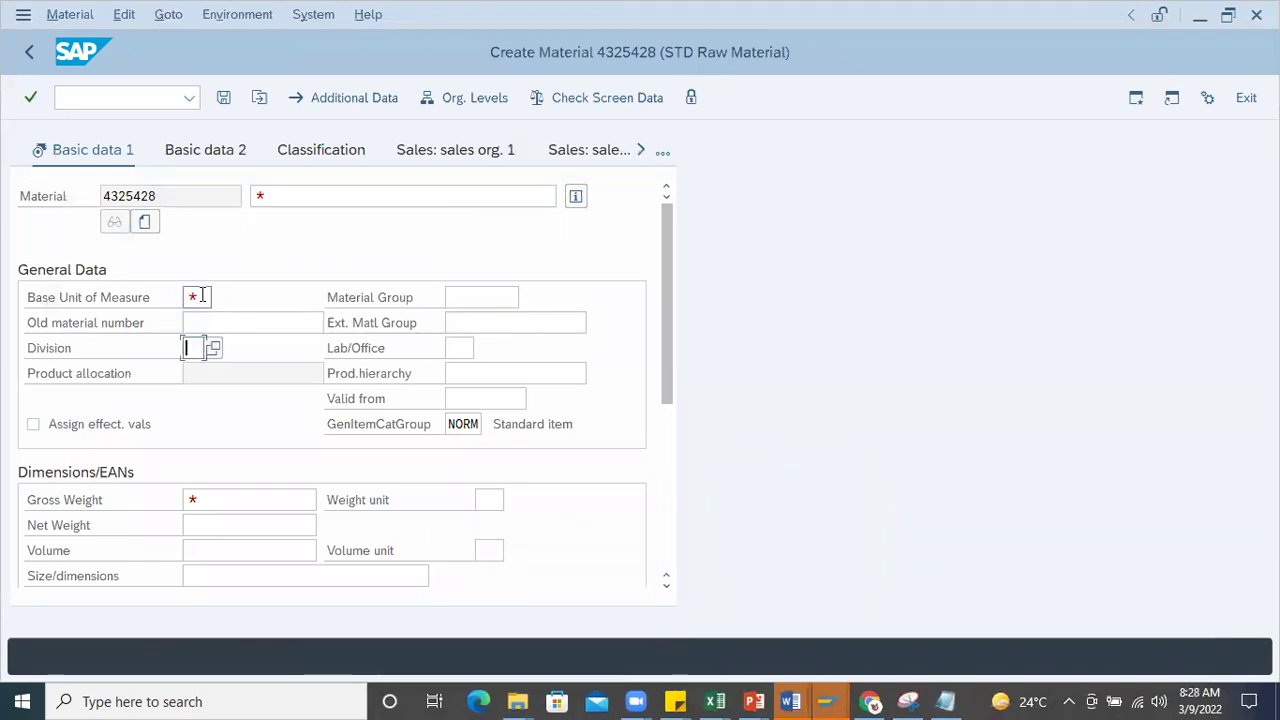
left_click(203, 297)
- Enter the material description "Iron bar" and set the Base Unit of Measure to EA
left_click(267, 196)
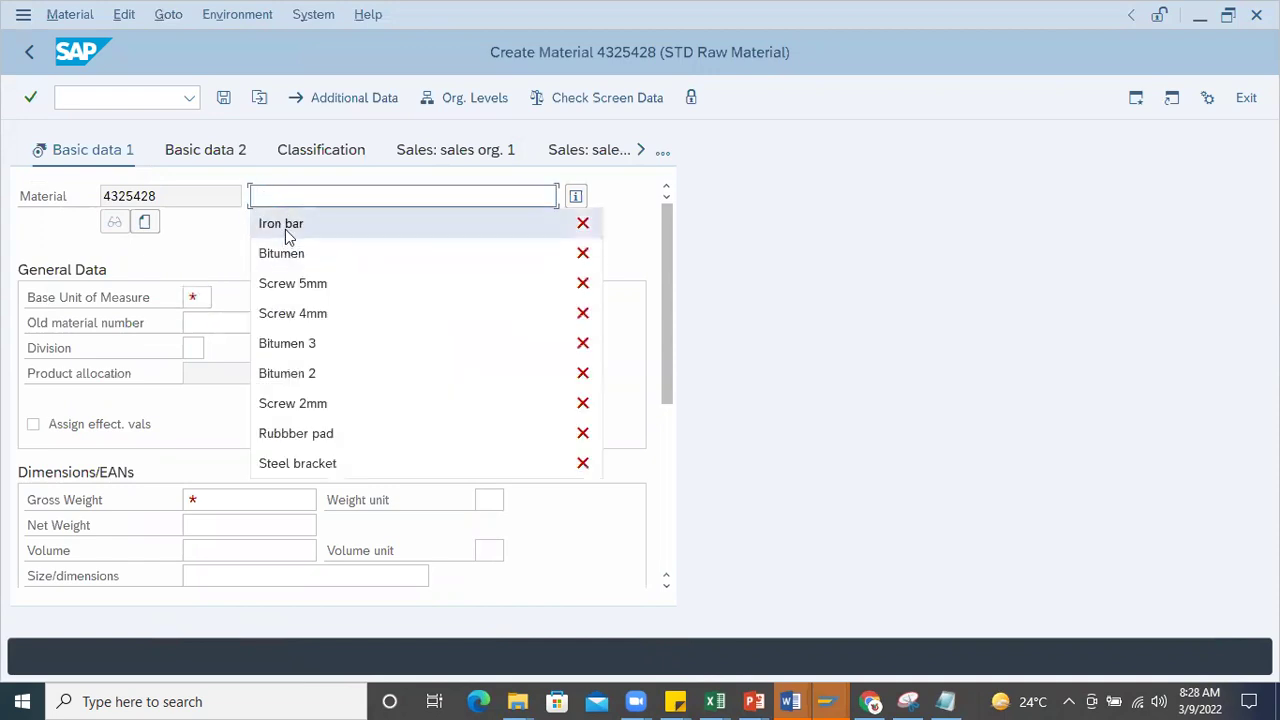
left_click(284, 226)
left_click(197, 290)
left_click(195, 323)
- Check the Gross Weight field under Dimensions/EANs and display its technical information from the field help
left_click(223, 494)
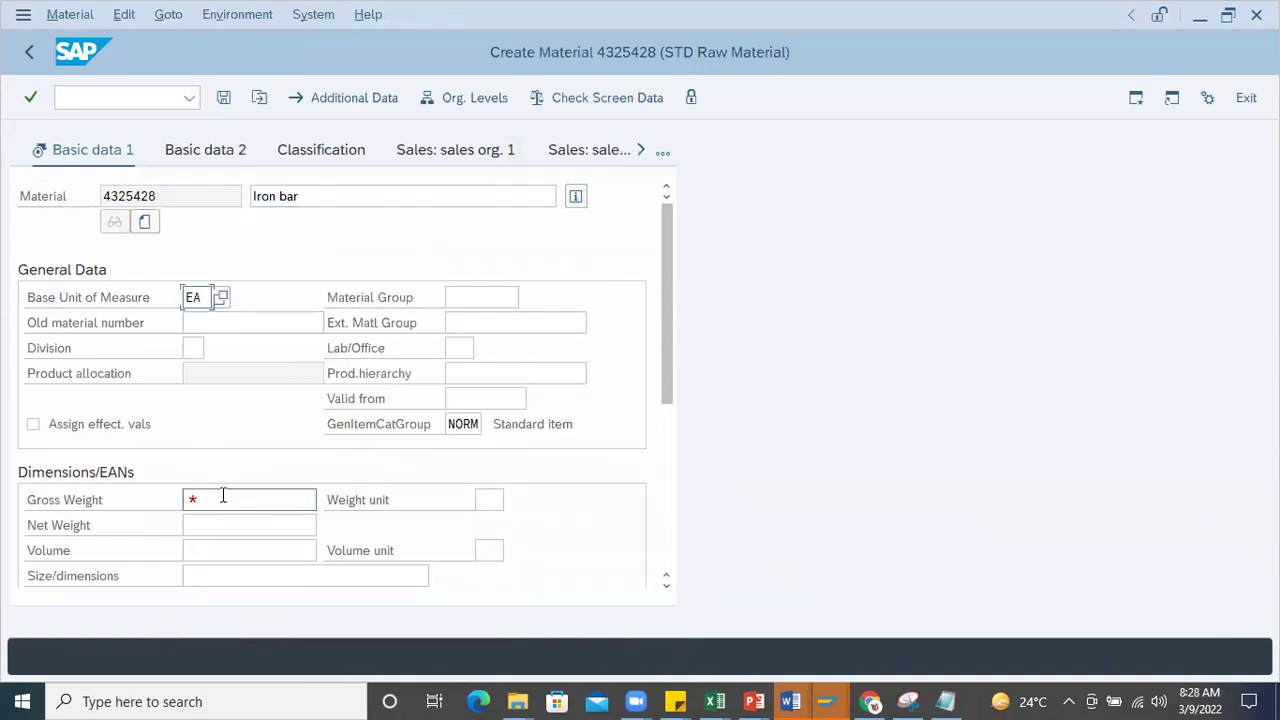
left_click(214, 524)
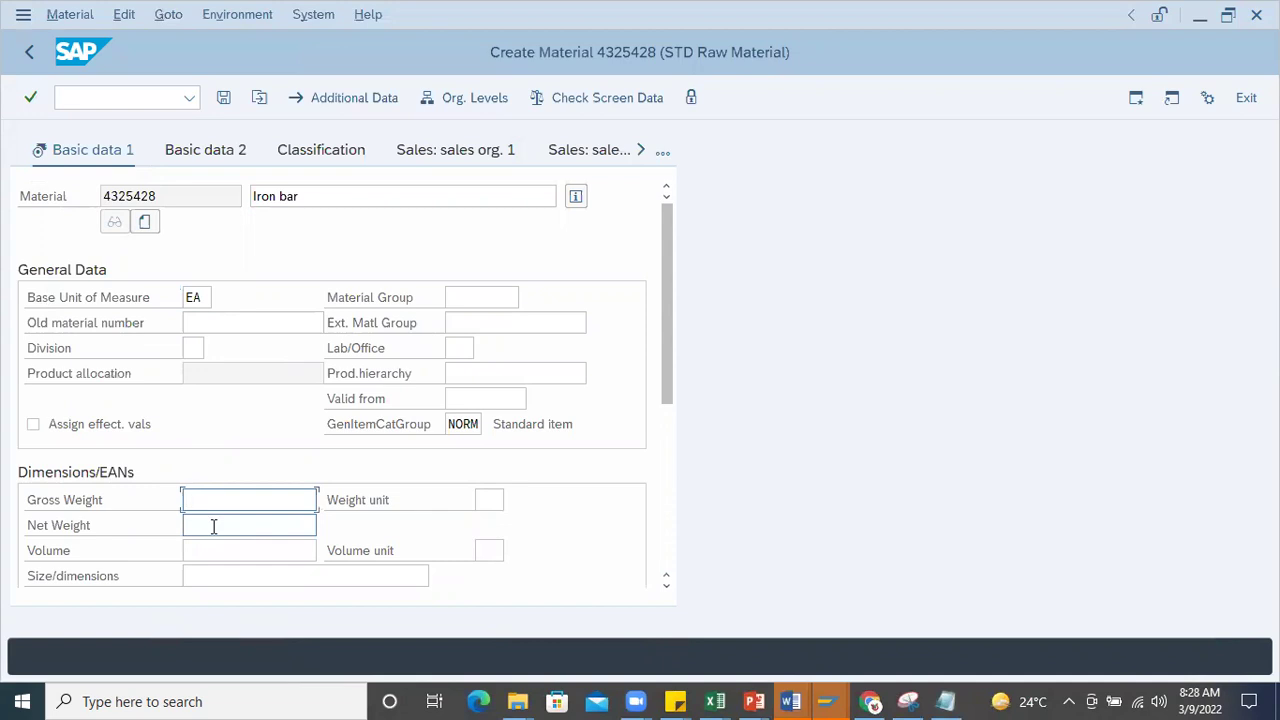
left_click(207, 502)
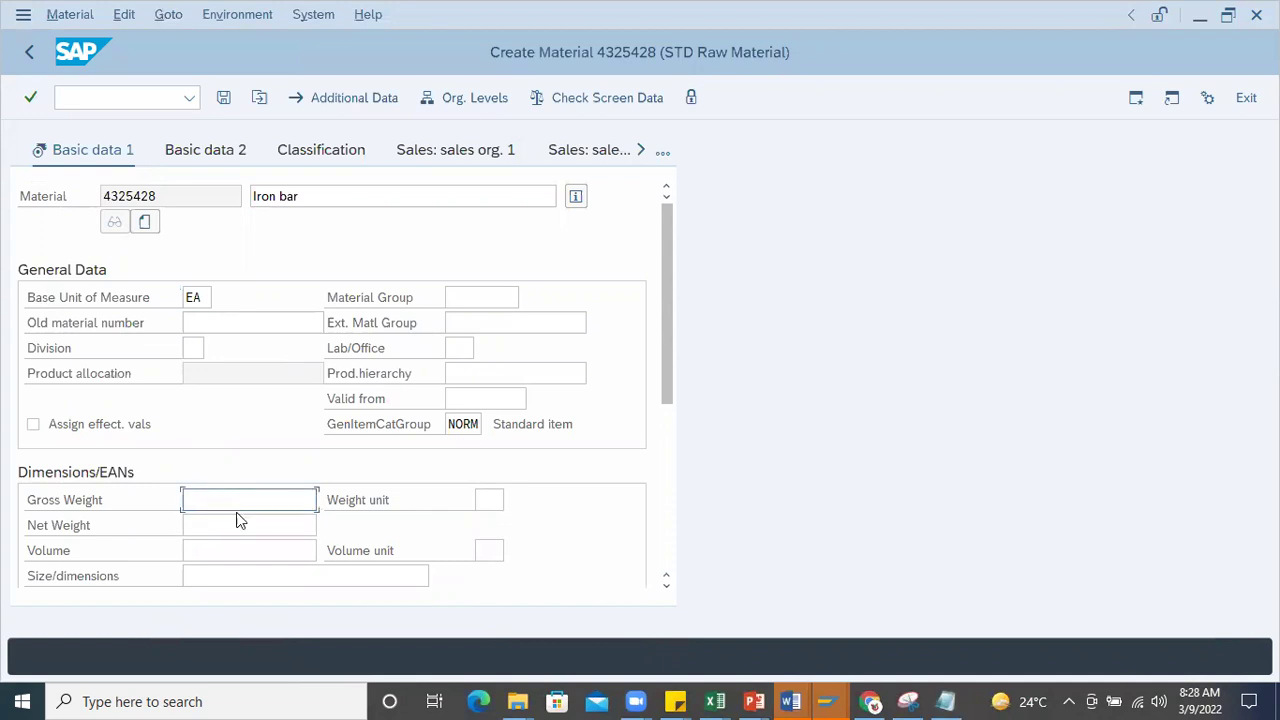
left_click(239, 520)
left_click(220, 504)
left_click(220, 521)
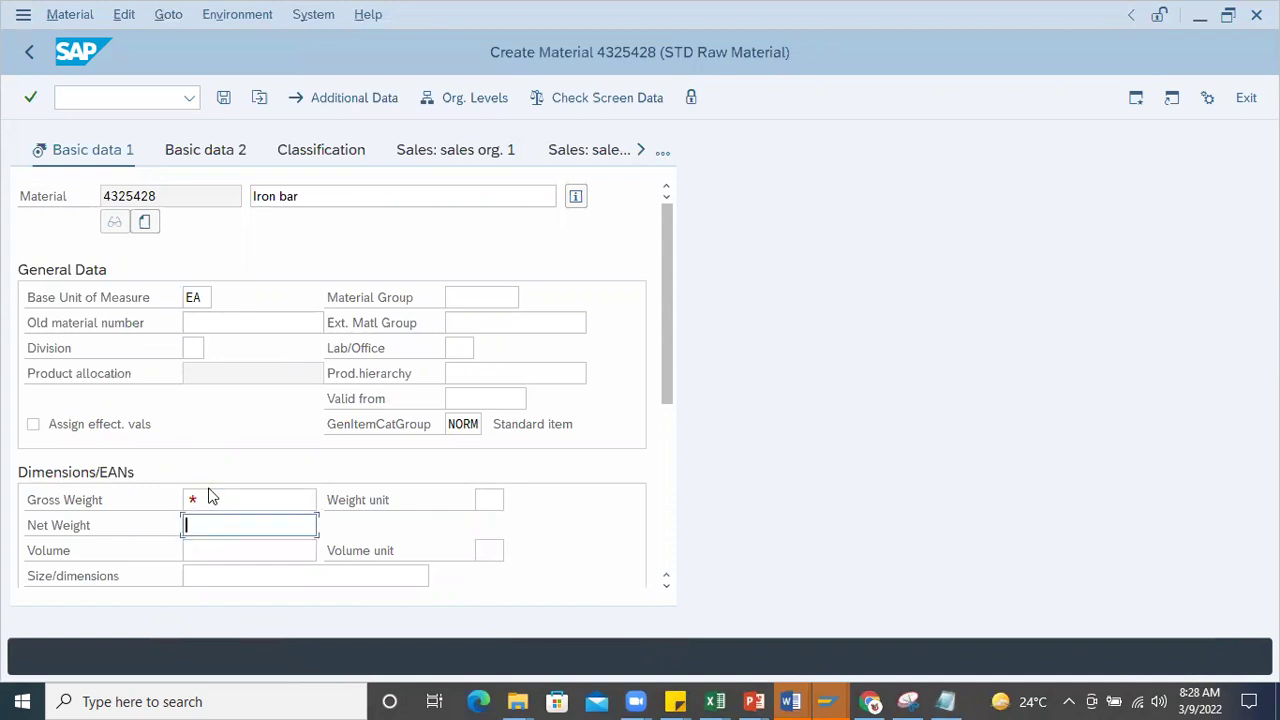
left_click(211, 499)
key("F1")
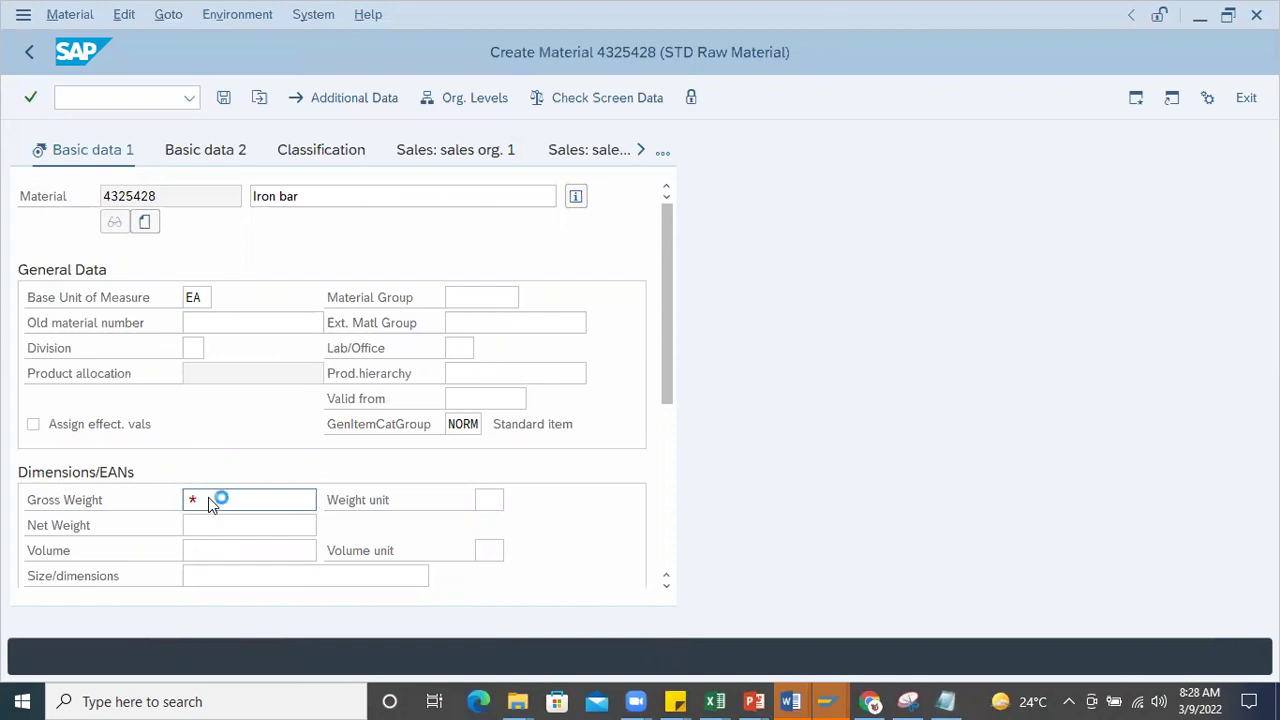
key("F1")
left_click(525, 119)
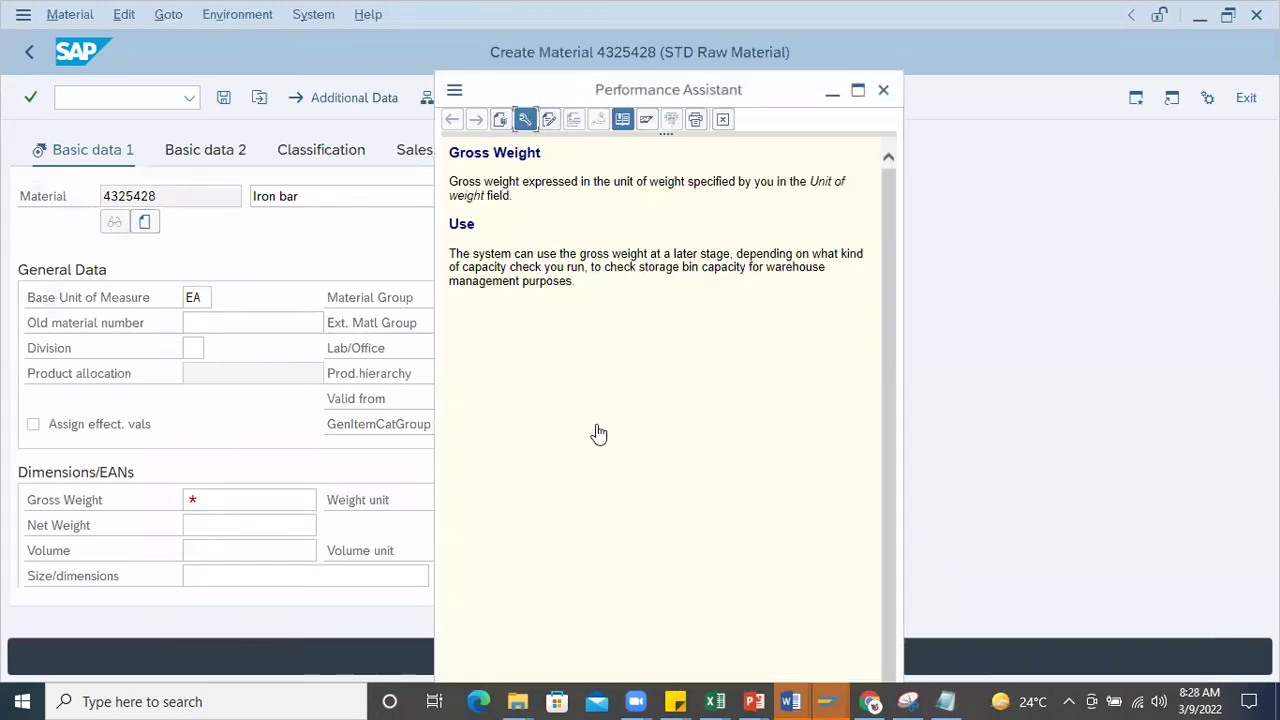
- Copy the Gross Weight field name from the technical information, note it in Notepad as MARA-BRGEW, and copy the full name
left_click_drag(266, 405, 155, 420)
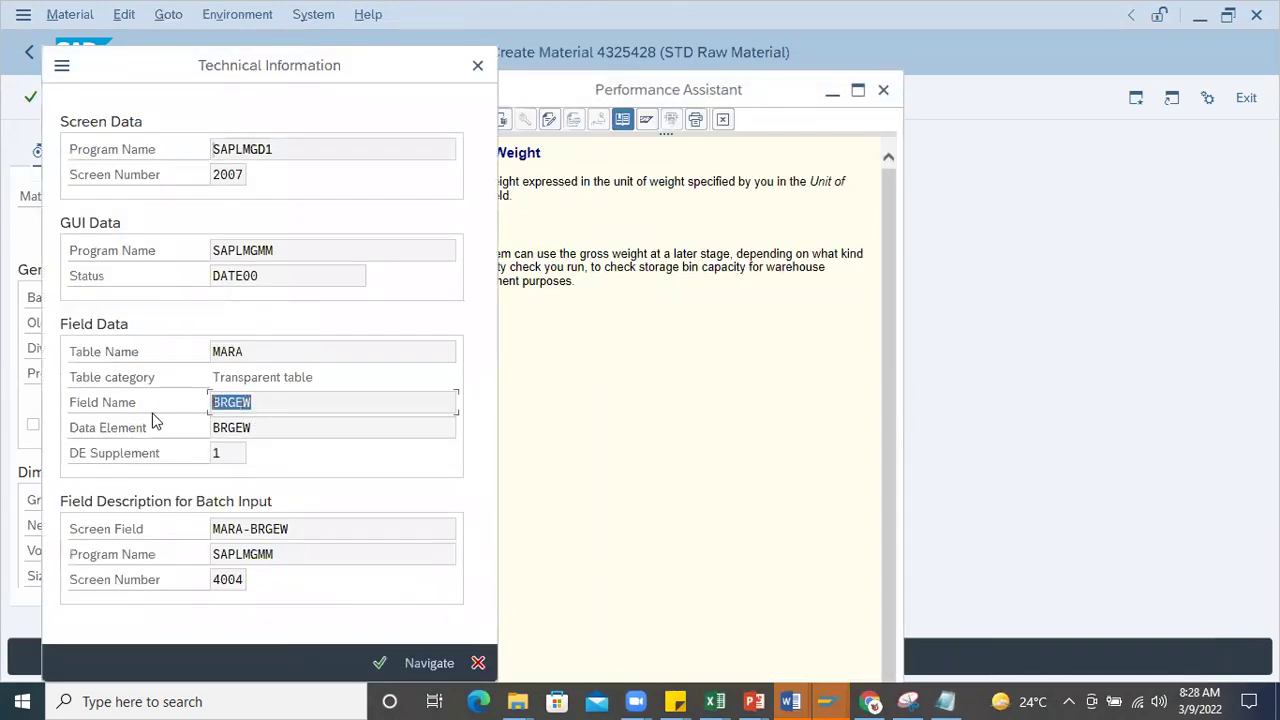
key("ctrl+c")
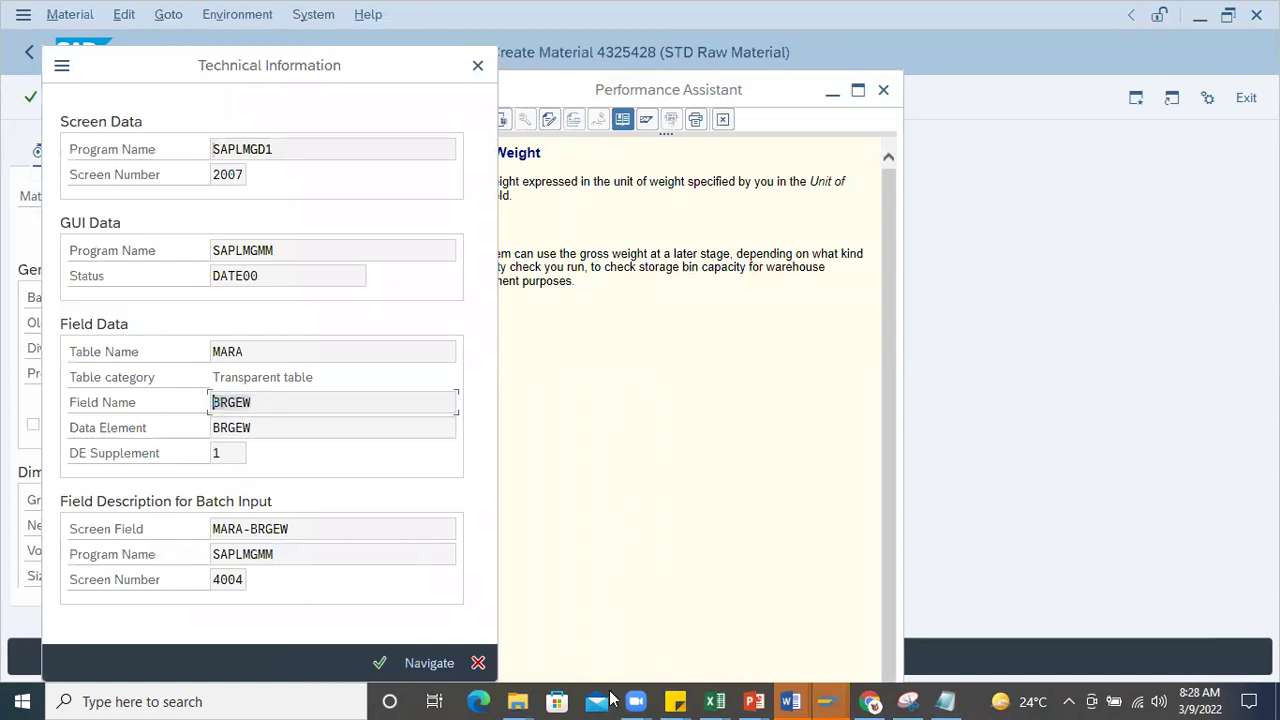
left_click(945, 701)
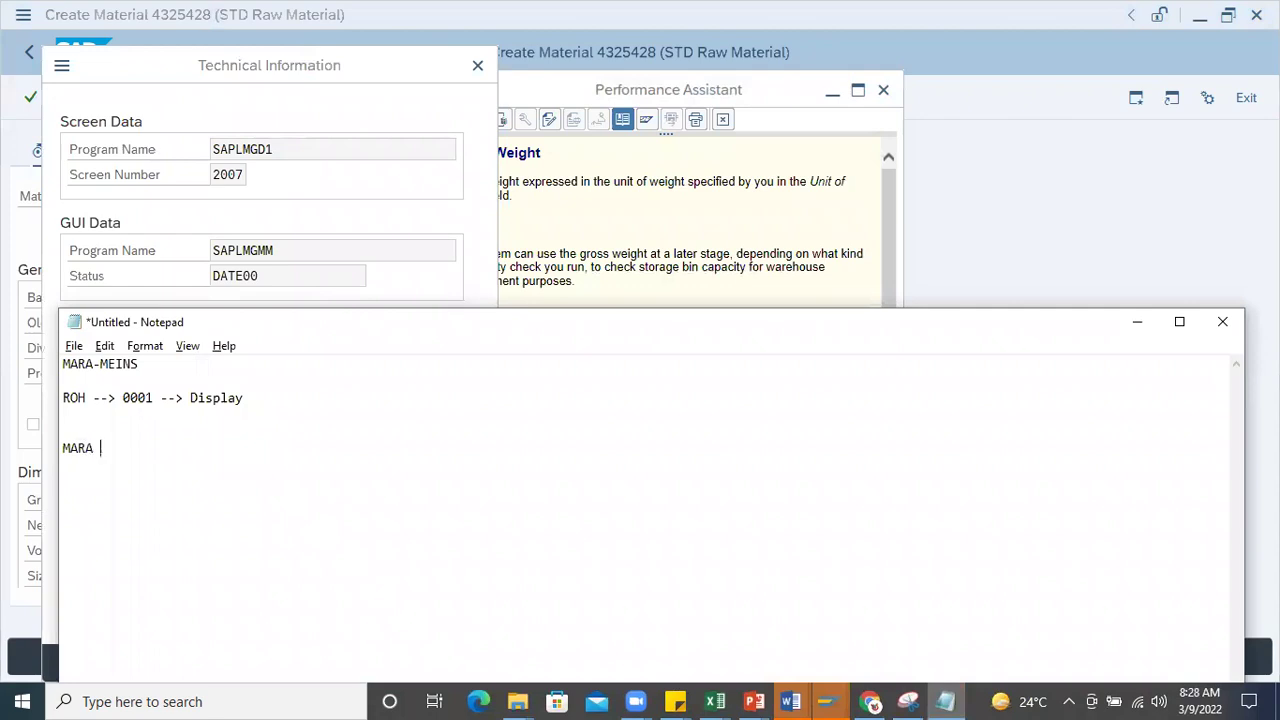
key("BackSpace")
key("ctrl+v")
left_click_drag(140, 451, 10, 449)
key("alt+Tab")
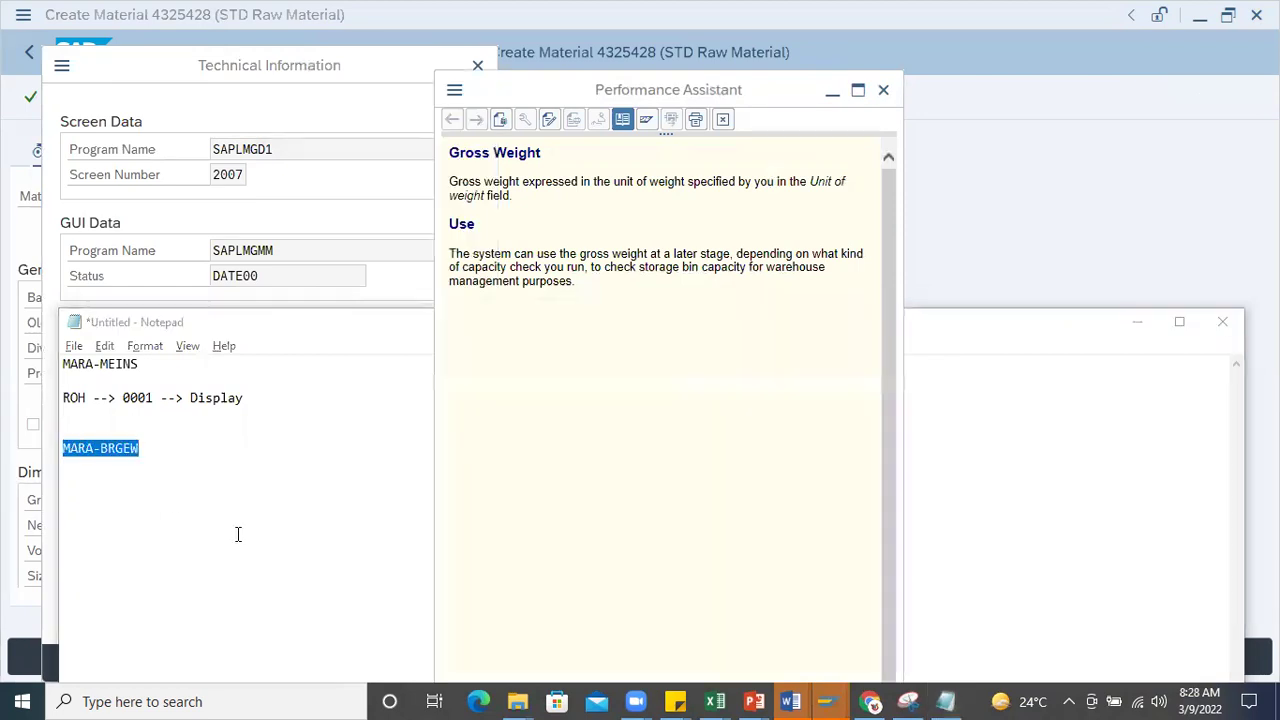
- Return to the customizing session, open Assign Fields to Field Selection Groups, and locate MARA-BRGEW to check its selection group
left_click(820, 699)
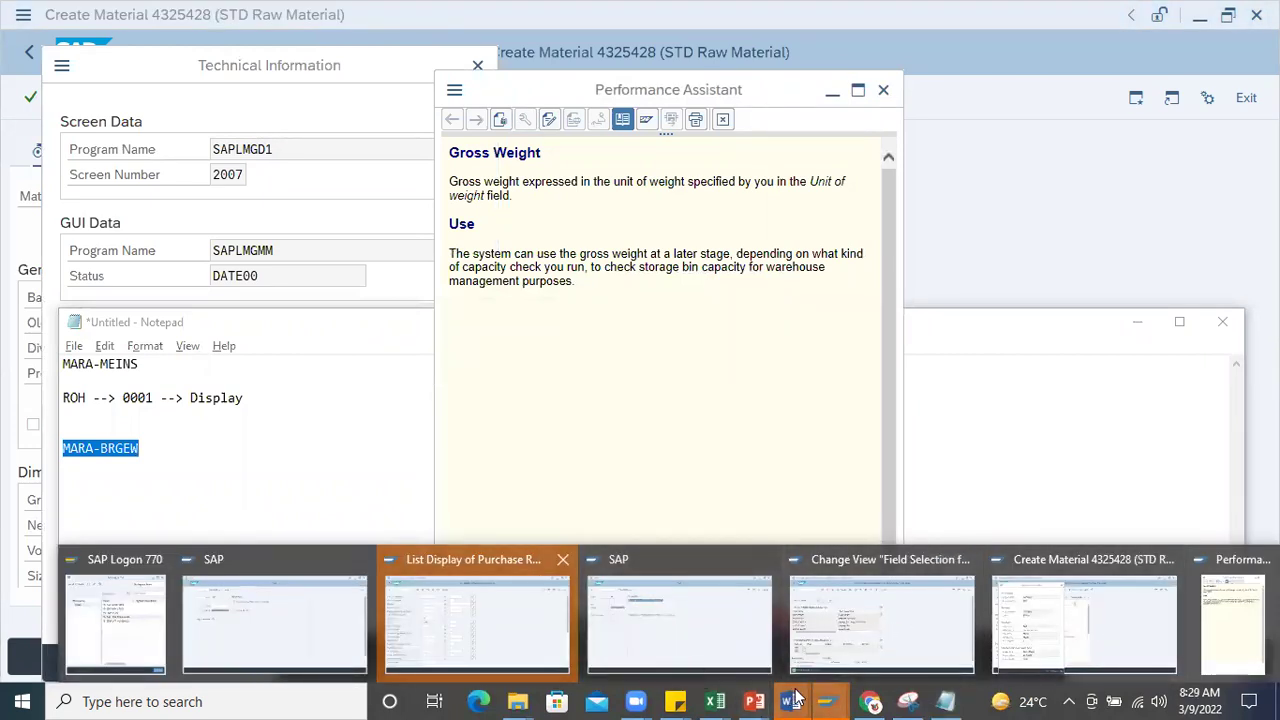
left_click(923, 629)
left_click(29, 52)
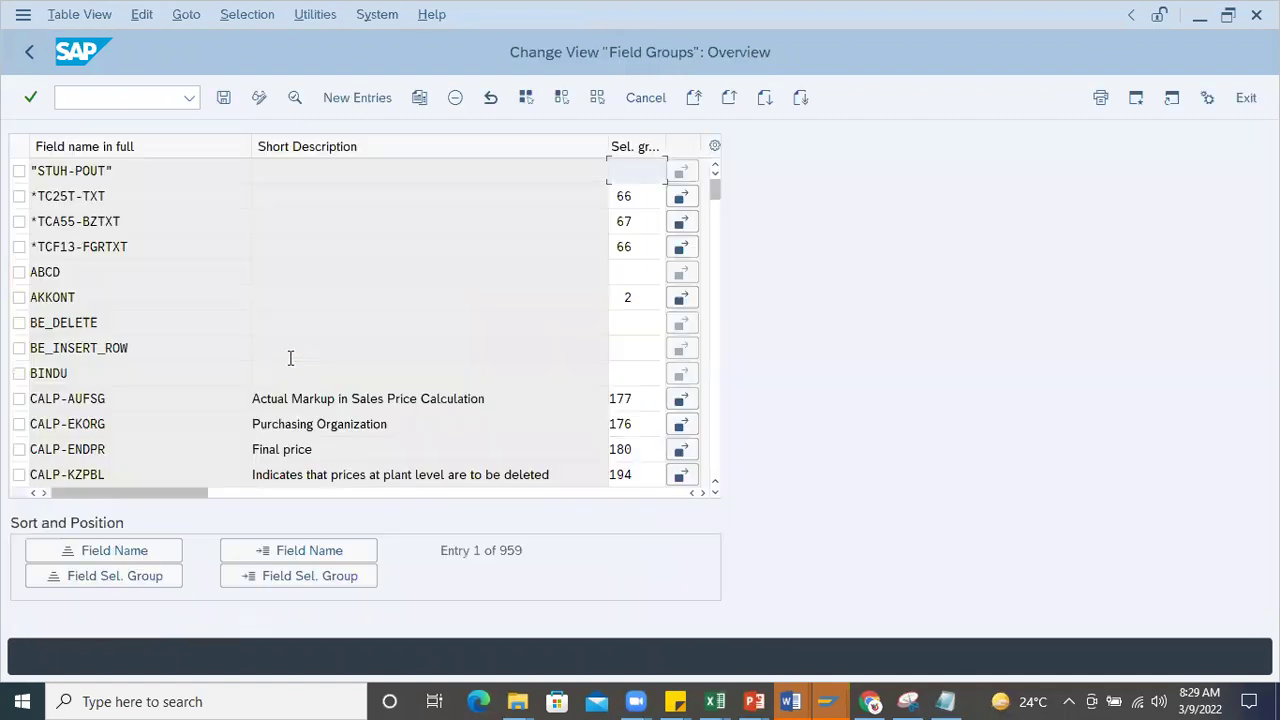
left_click(341, 545)
key("ctrl+v")
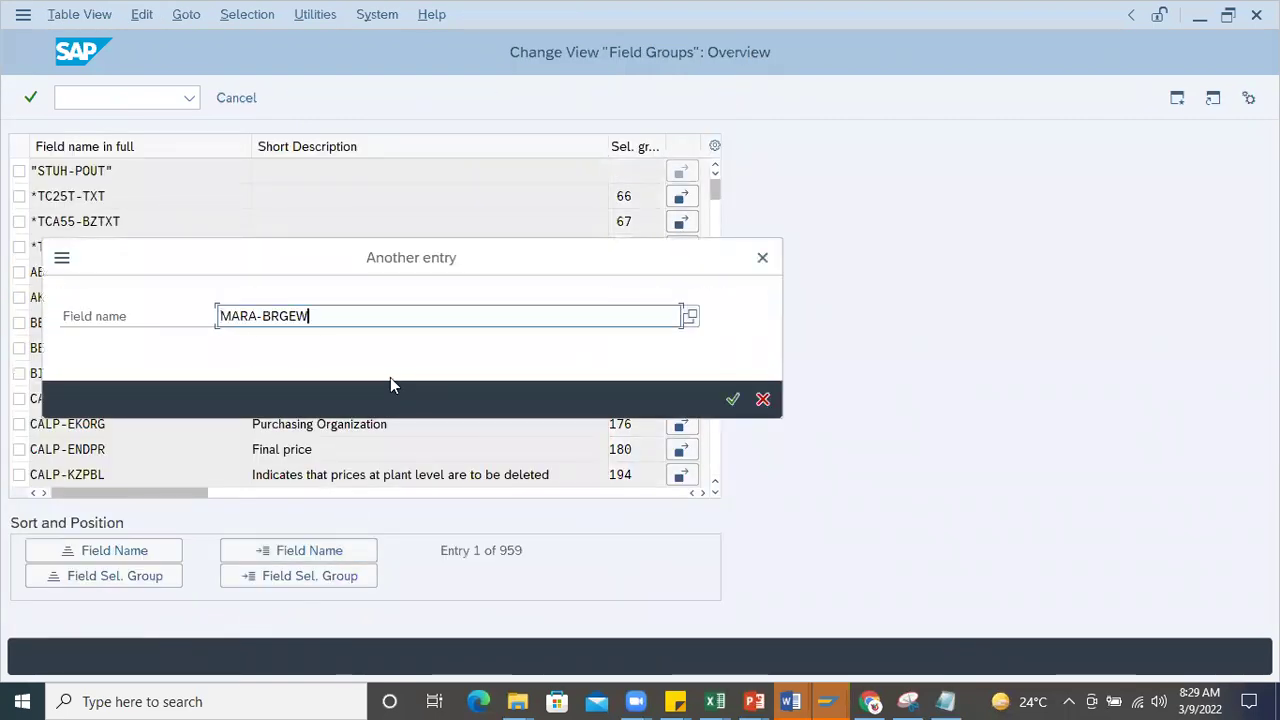
key("Return")
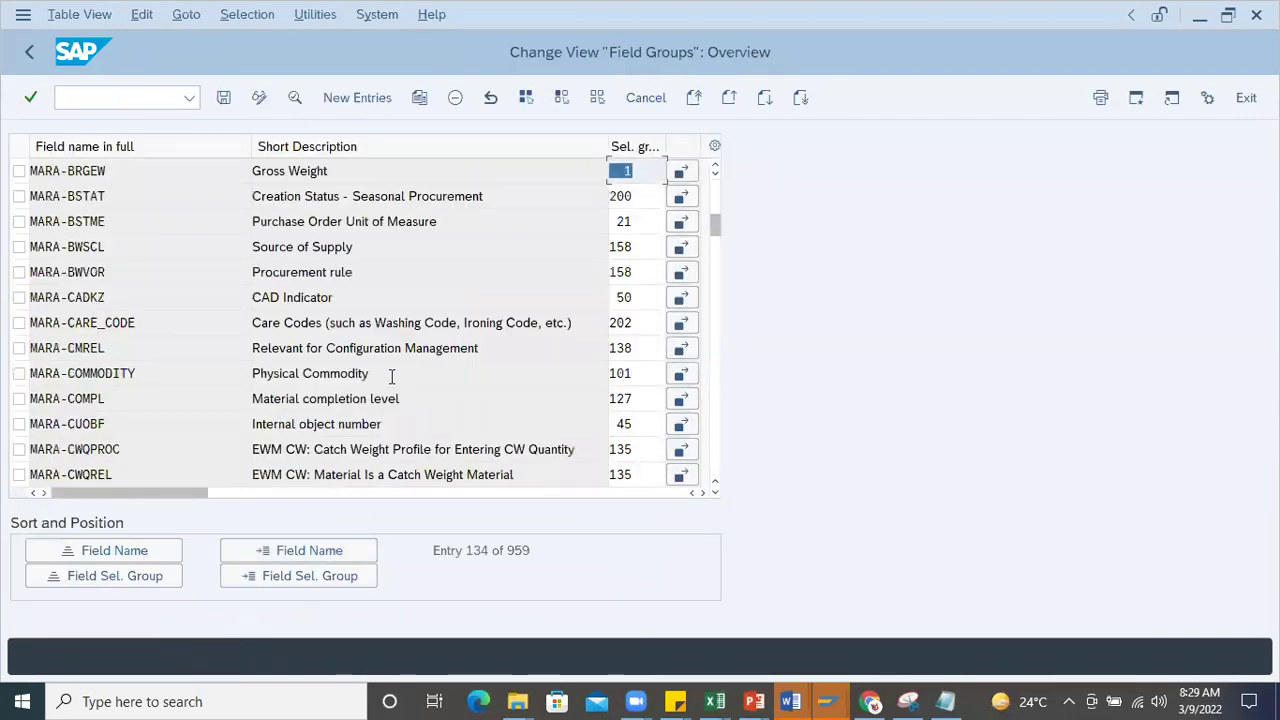
left_click(645, 174)
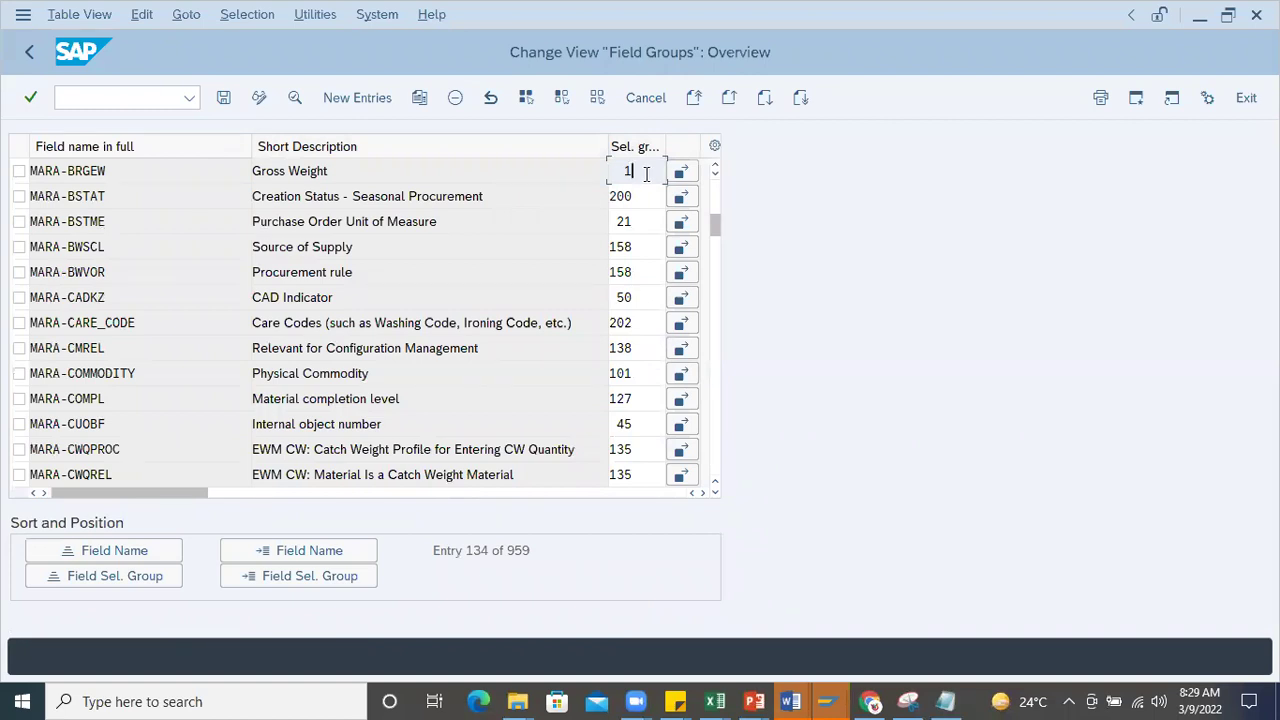
left_click_drag(646, 174, 587, 174)
- Open Maintain Field Selection for Data Screens, display field selection group 1, and examine the Gross Weight fields assigned to it
left_click(36, 51)
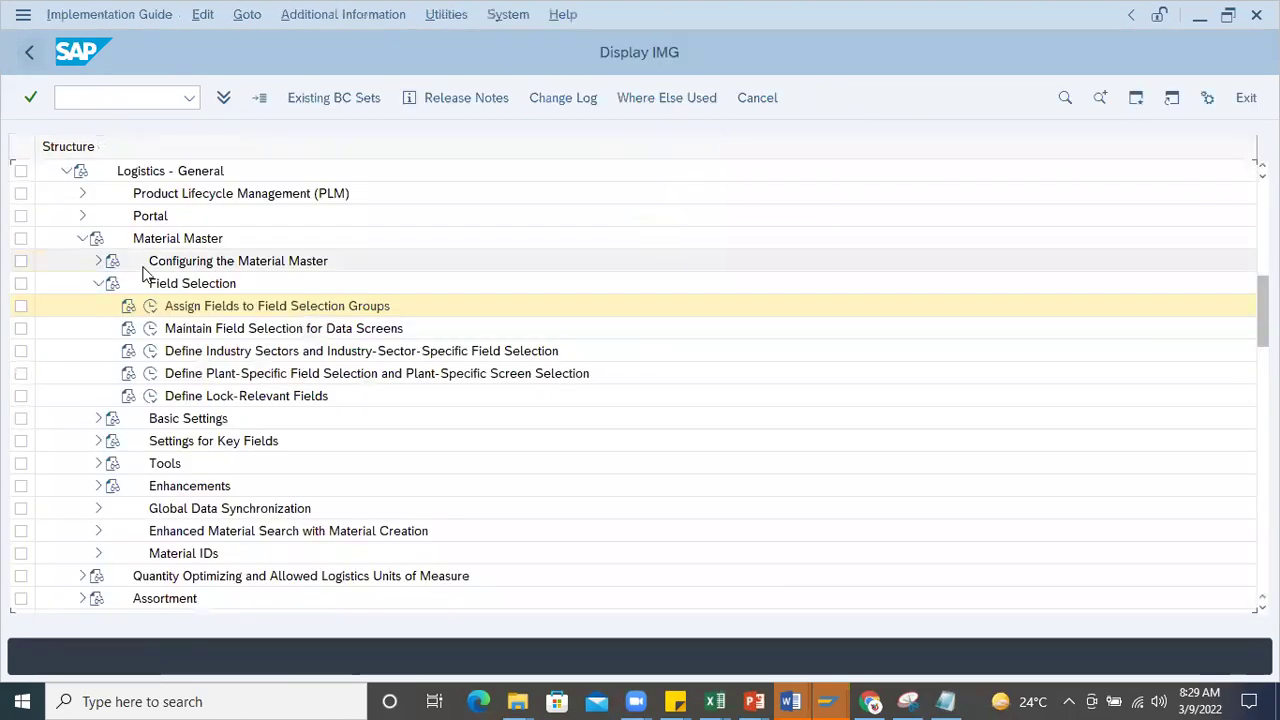
double_click(193, 333)
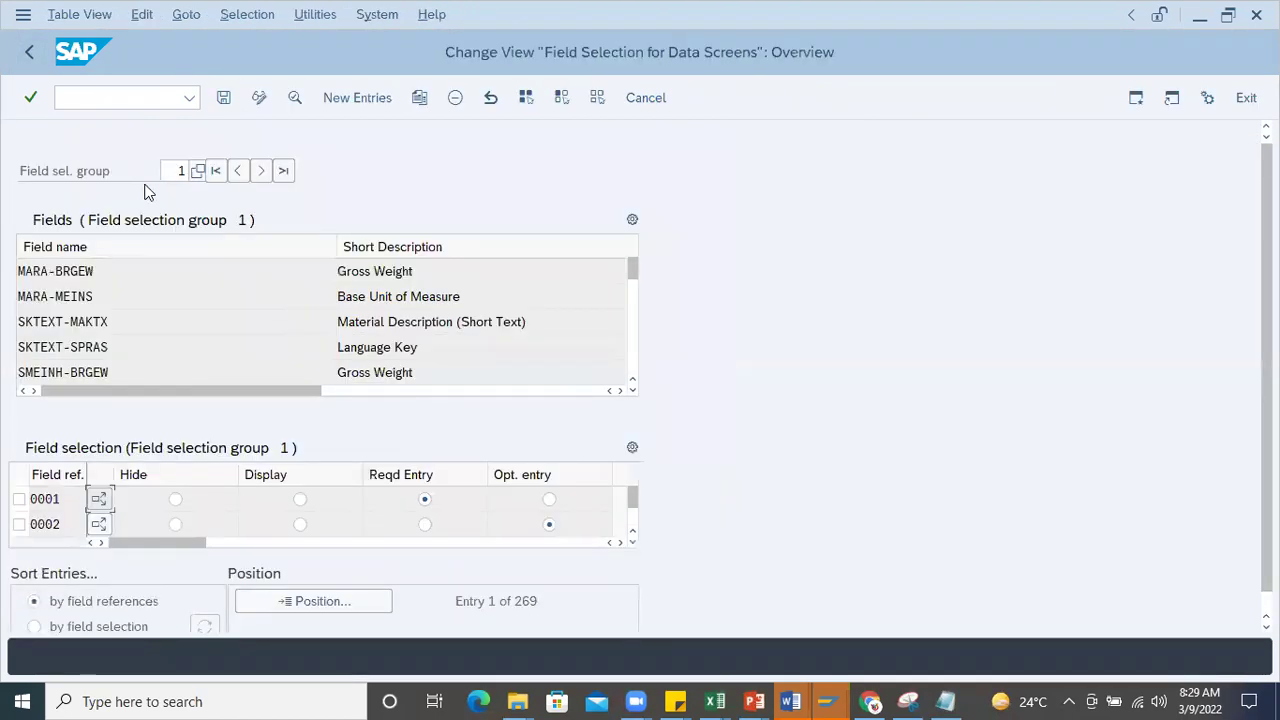
double_click(176, 170)
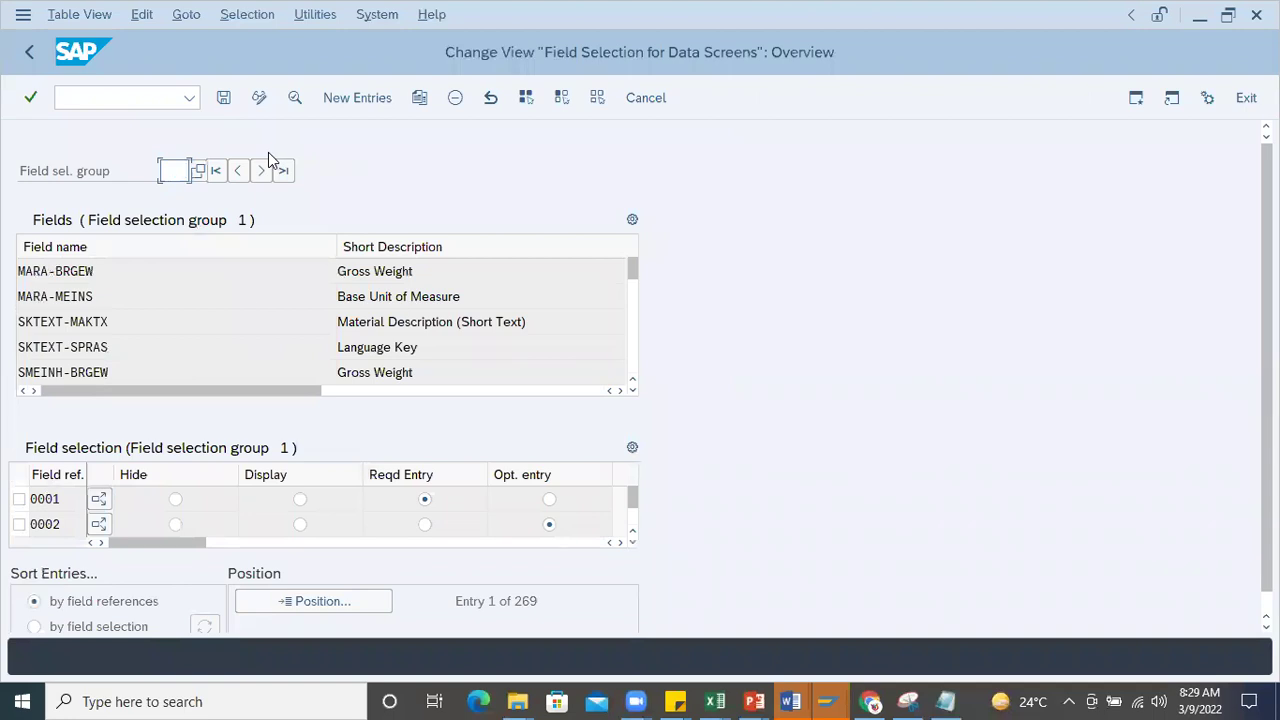
key("Delete")
key("Return")
type("1")
key("Return")
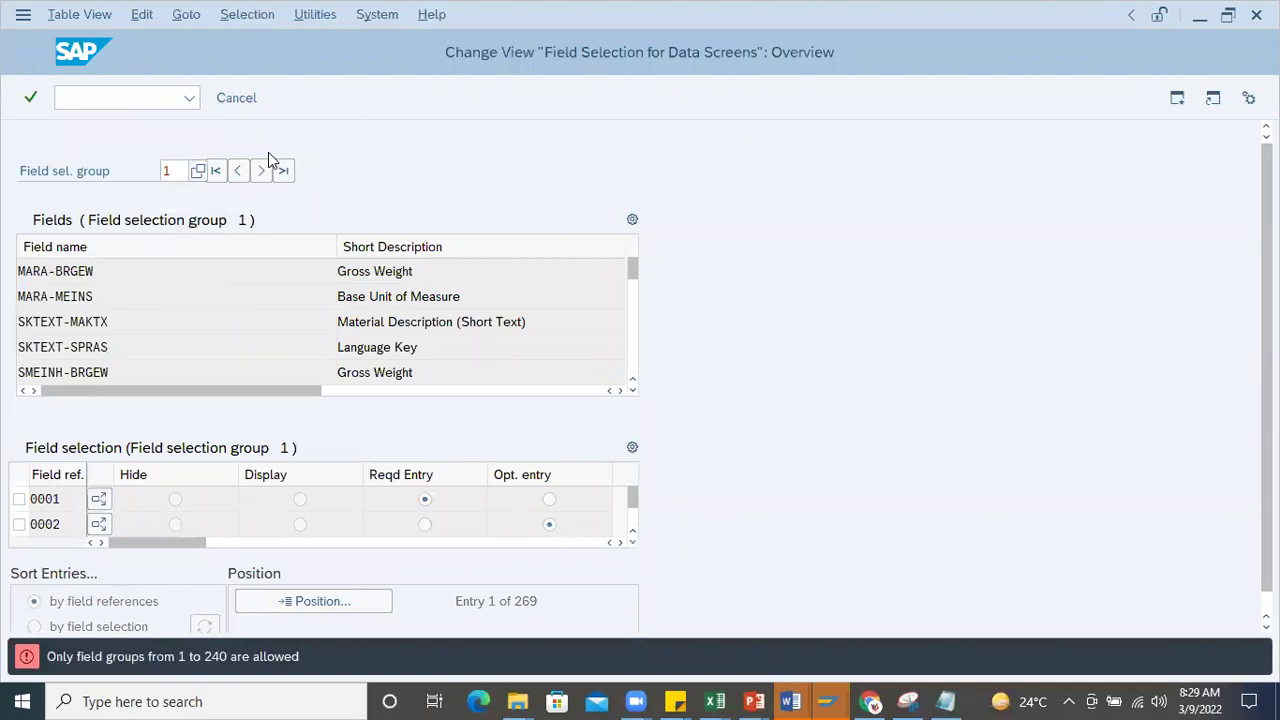
key("Return")
left_click(413, 368)
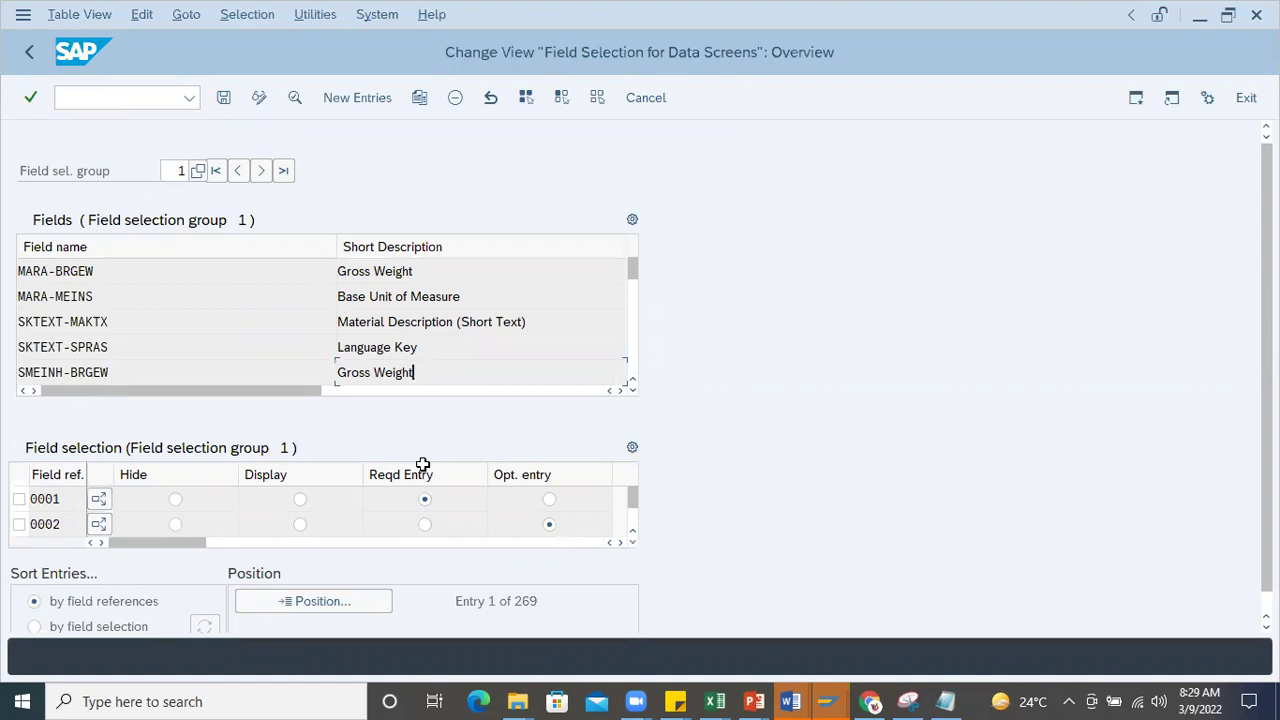
left_click_drag(157, 371, 10, 335)
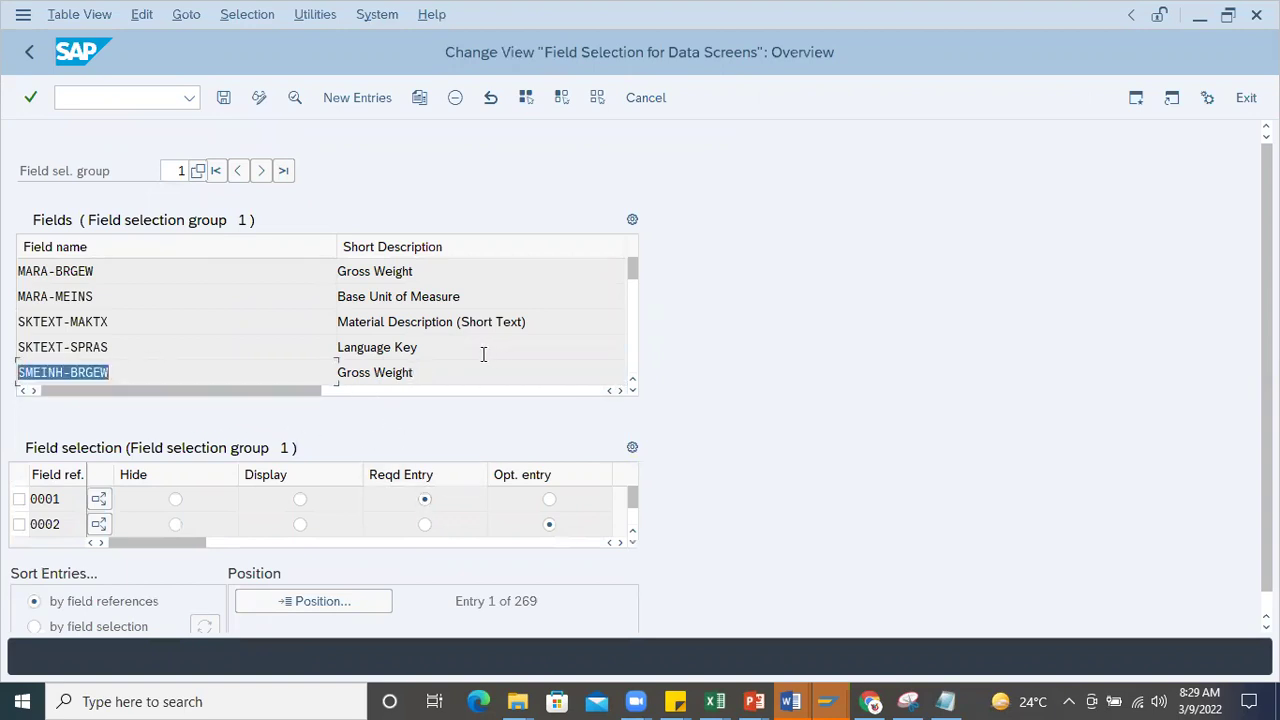
- Compare the Gross Weight and Base Unit of Measure field names assigned to field selection group 1
left_click_drag(450, 367, 291, 365)
left_click_drag(144, 370, 12, 362)
left_click(112, 372)
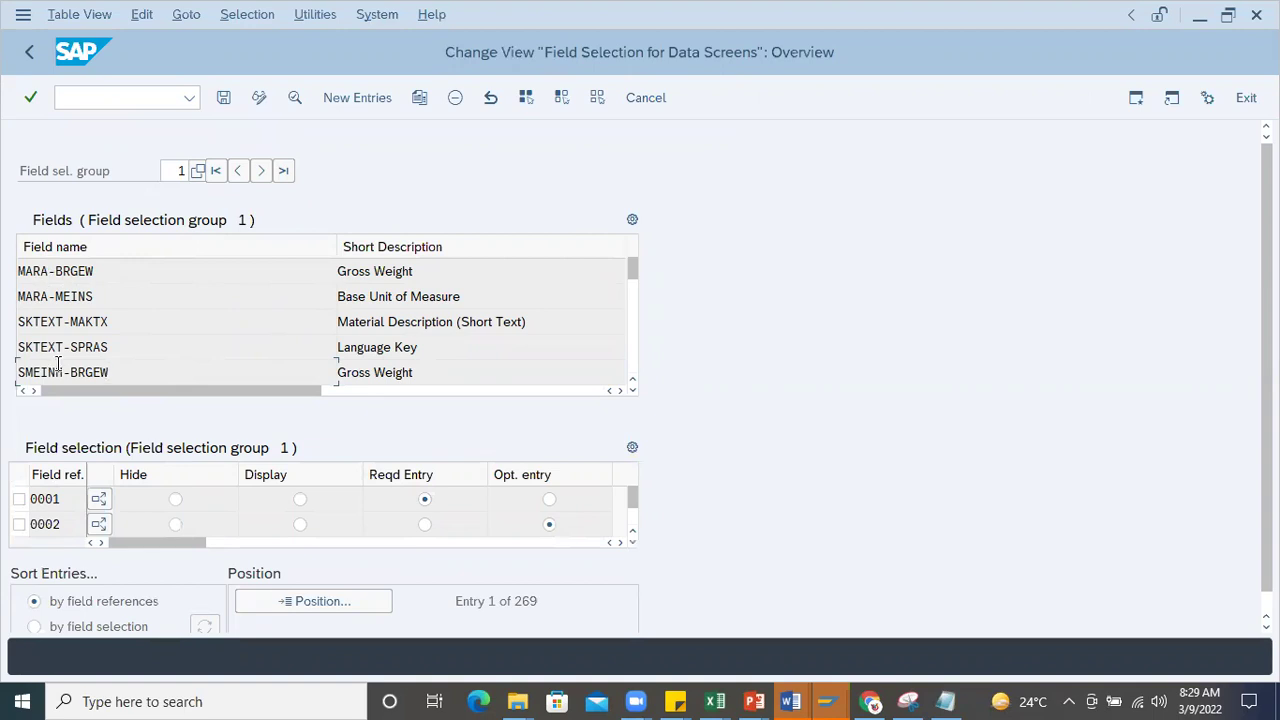
left_click_drag(104, 272, 18, 271)
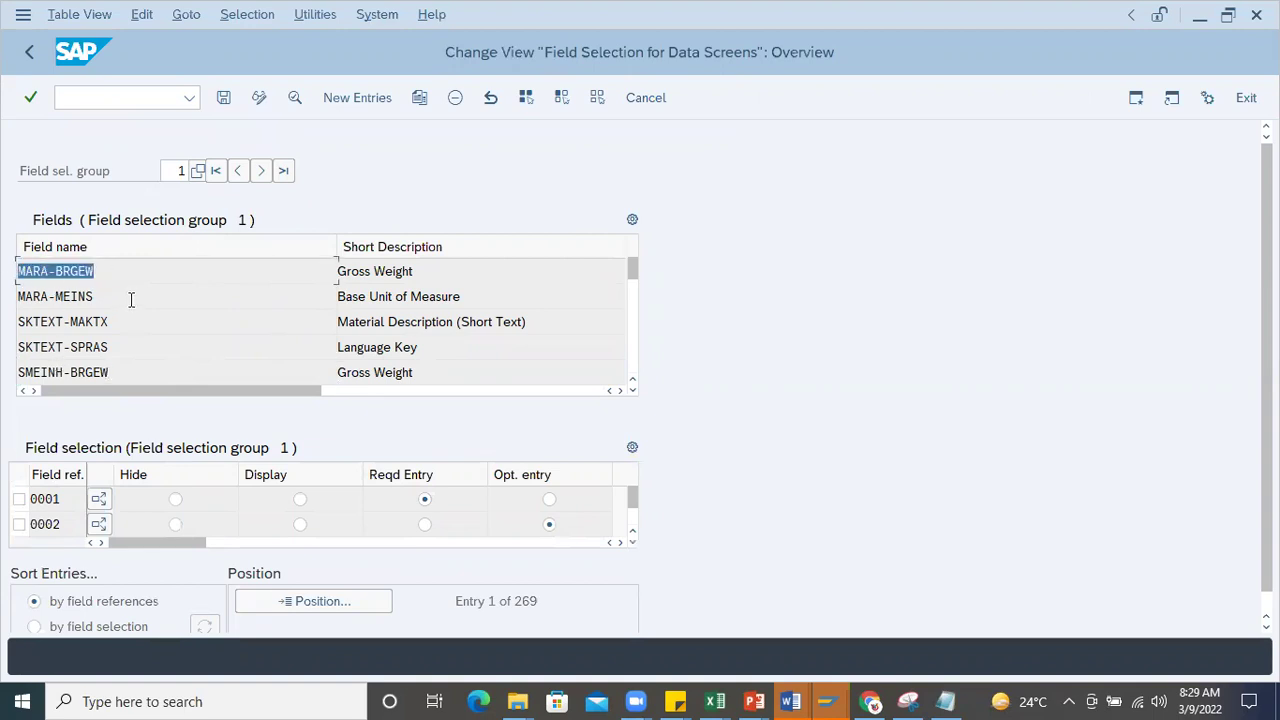
left_click_drag(114, 290, 3, 291)
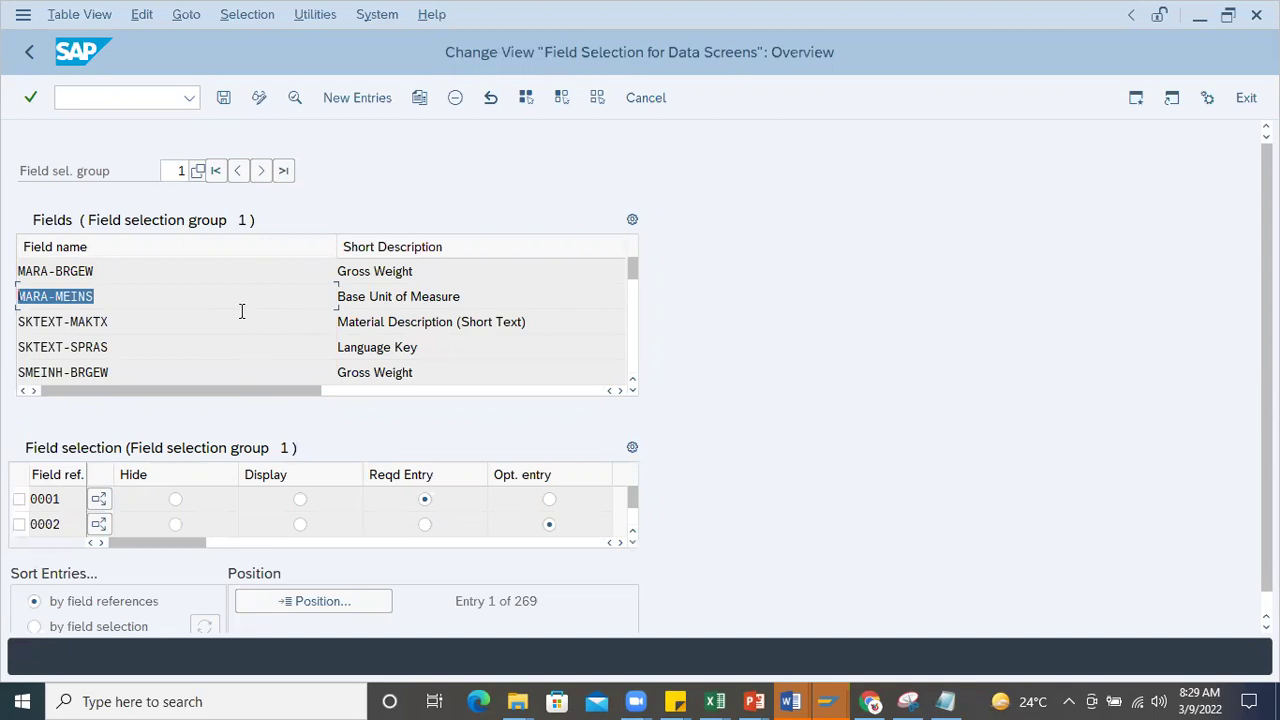
- Open Assign Fields to Field Selection Groups, then switch to the Create Material session and dismiss the Gross Weight field help
left_click(30, 52)
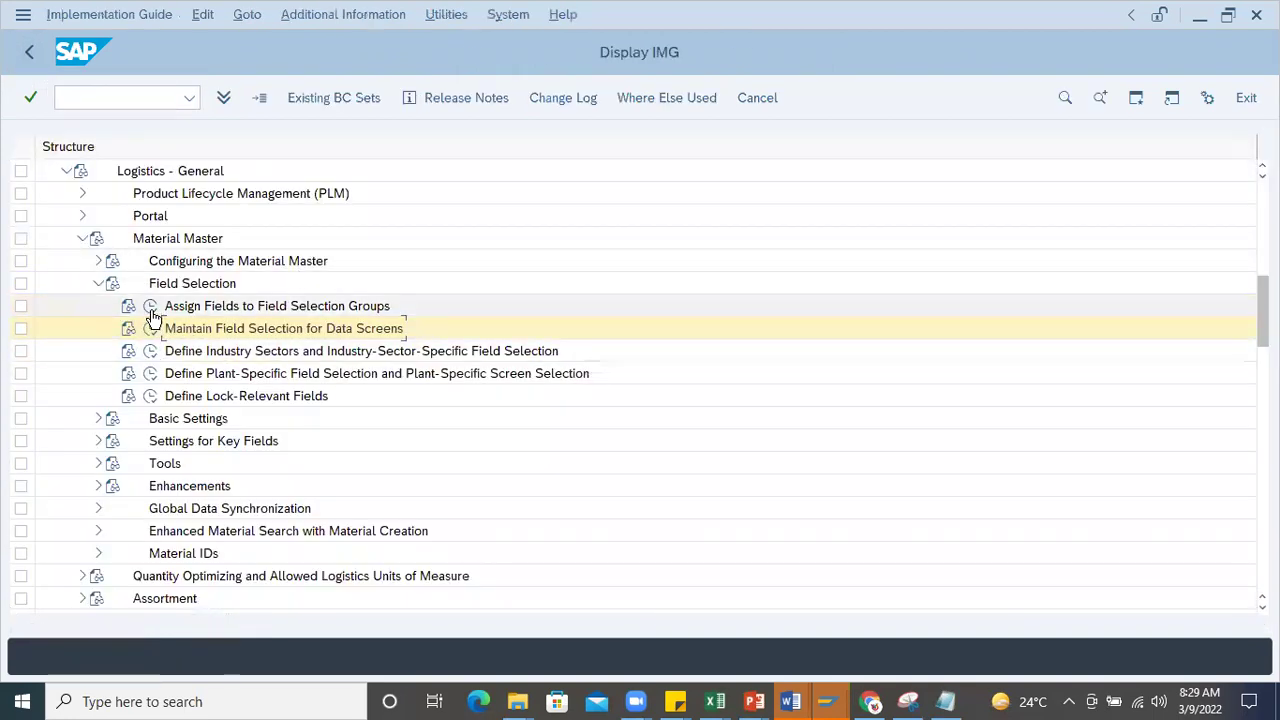
left_click(150, 306)
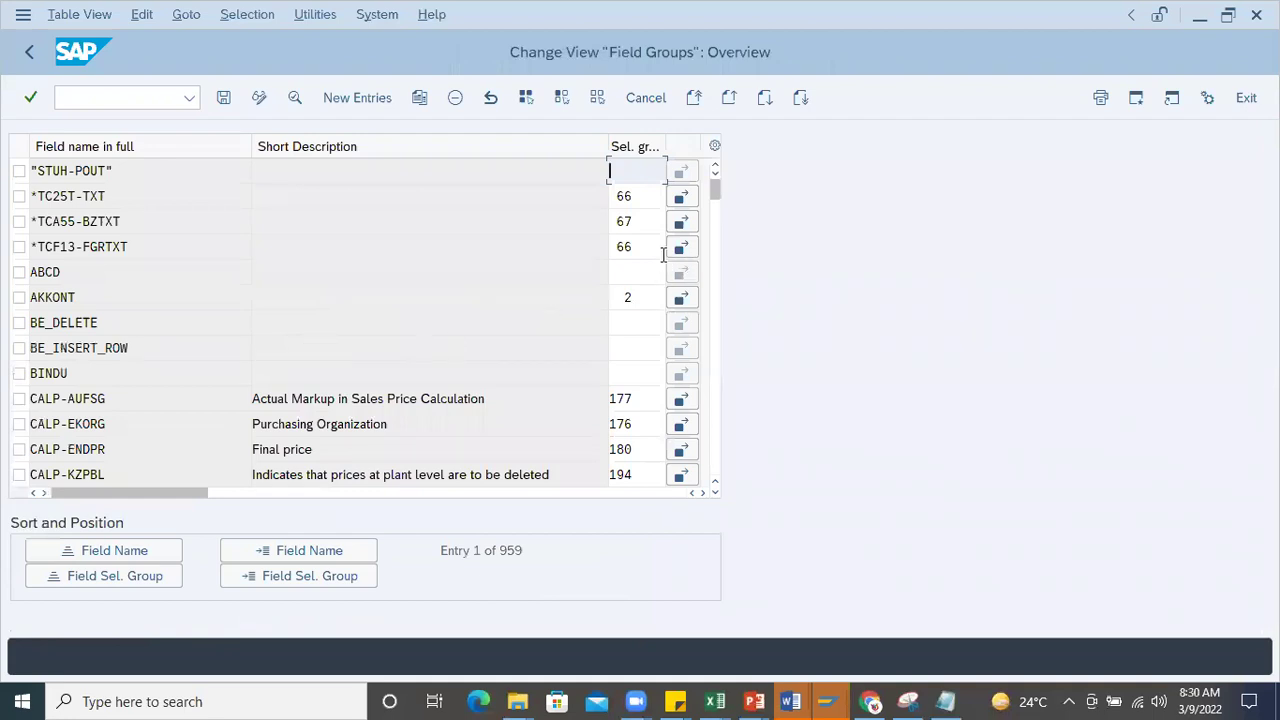
key("F1")
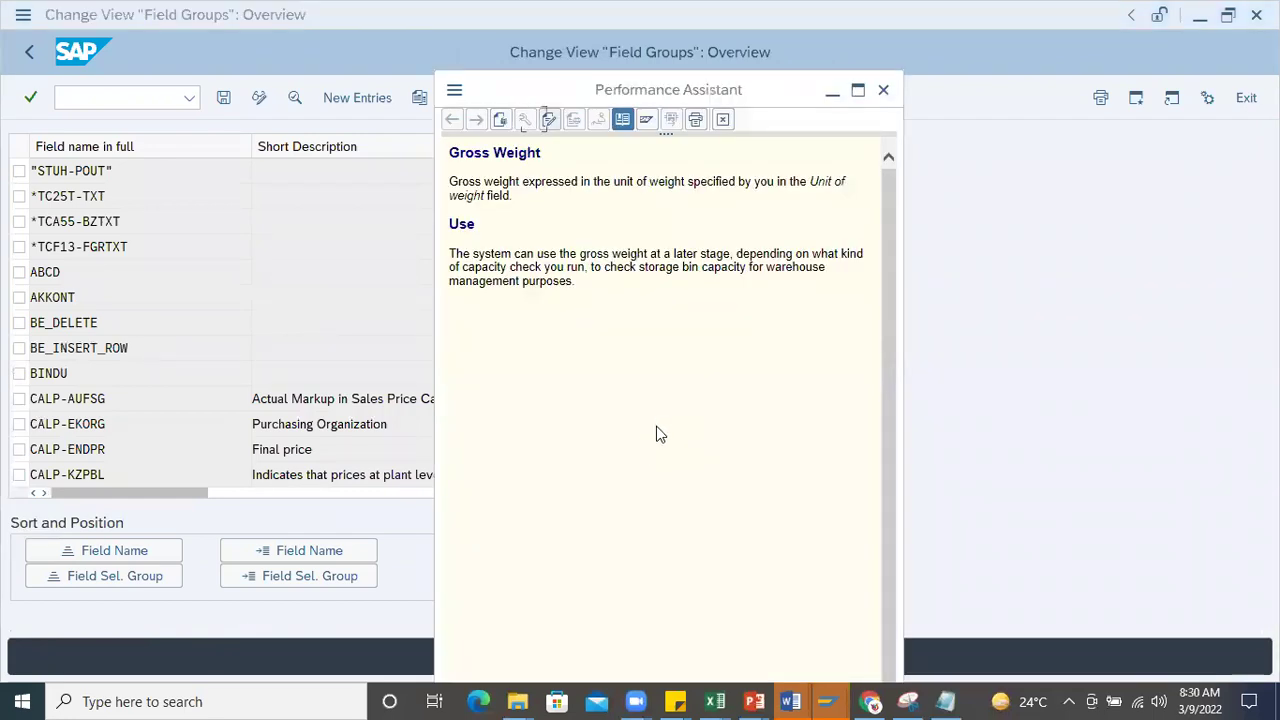
key("Escape")
key("alt+Tab")
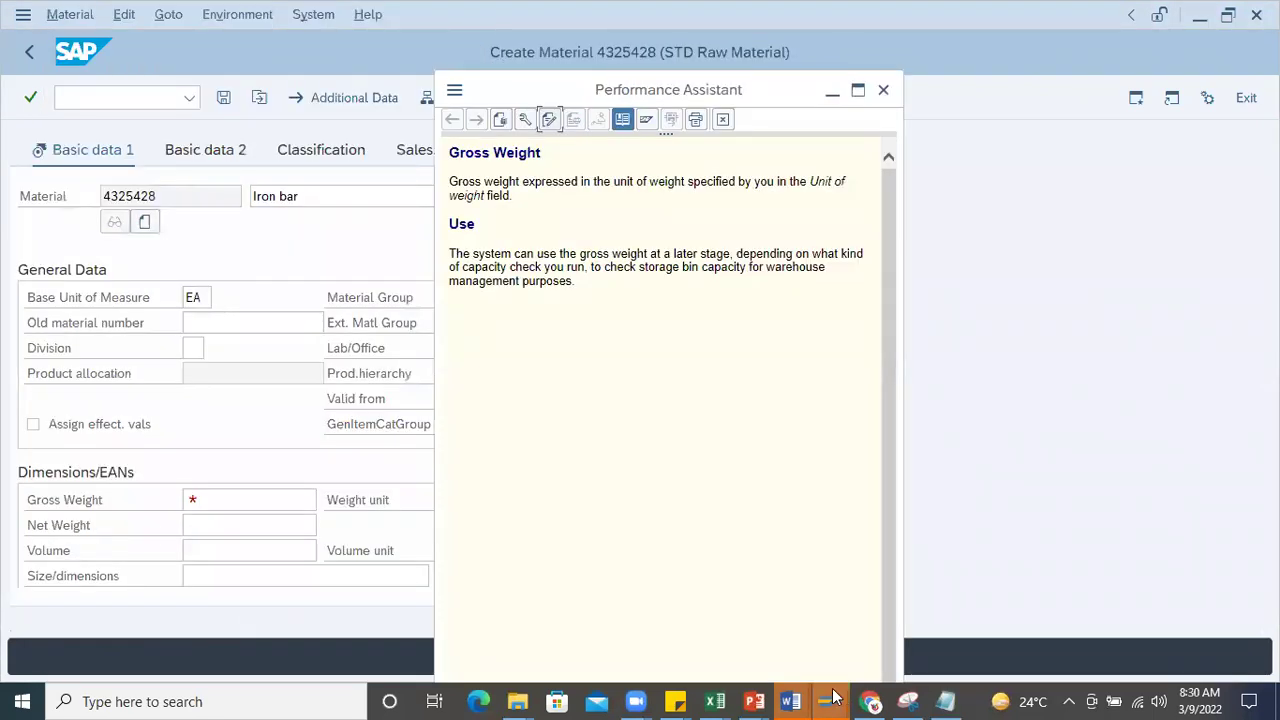
mouse_move(826, 701)
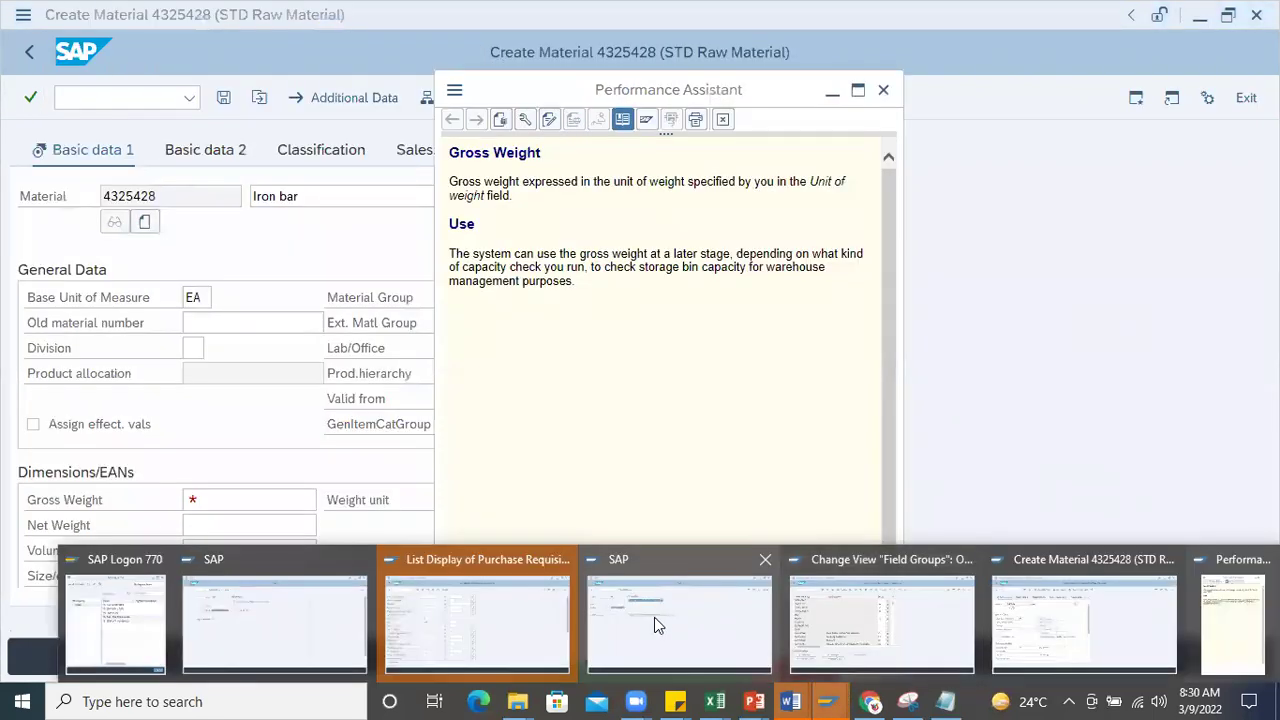
left_click(1085, 609)
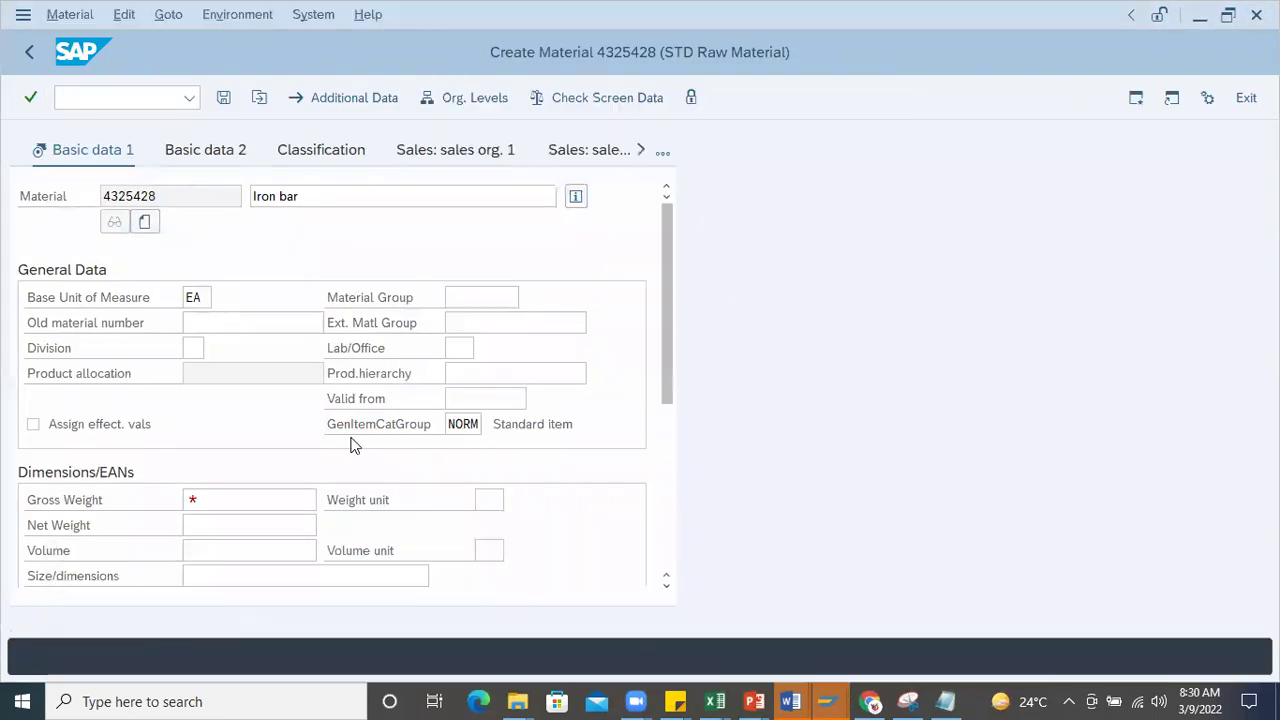
- Display the technical information of the Material Group field and check its table name and field name
left_click(456, 295)
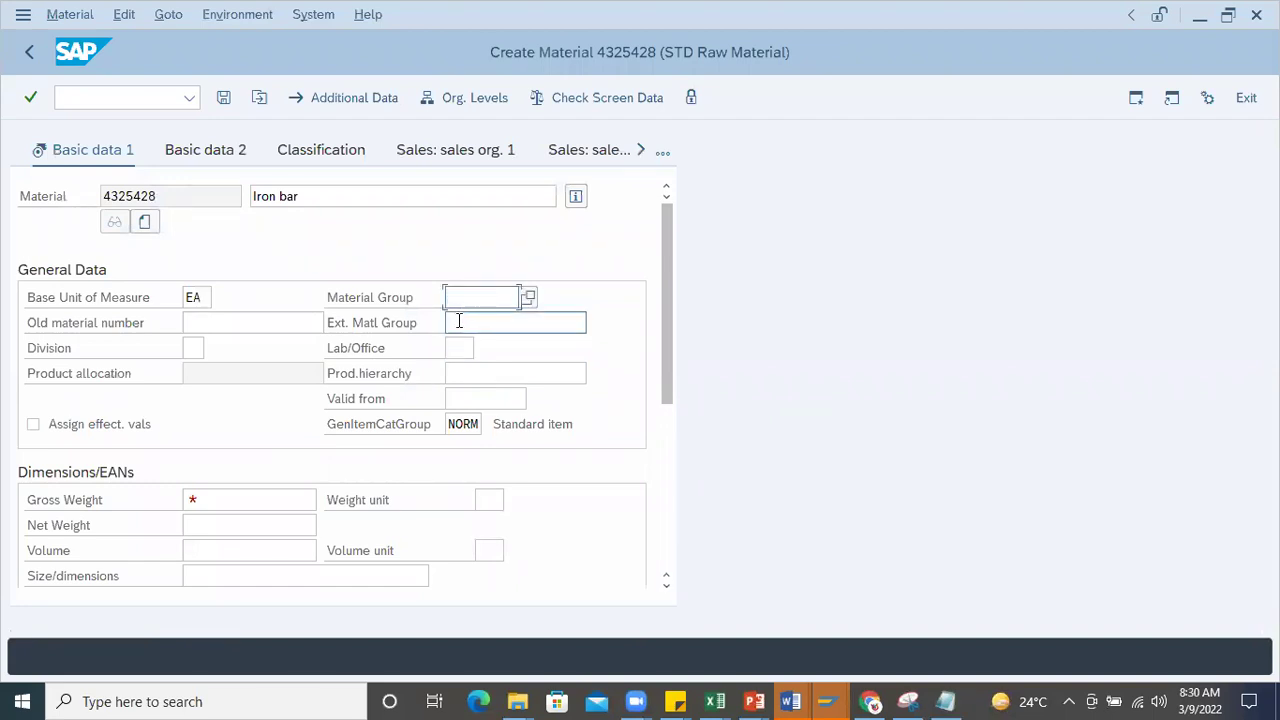
left_click(459, 322)
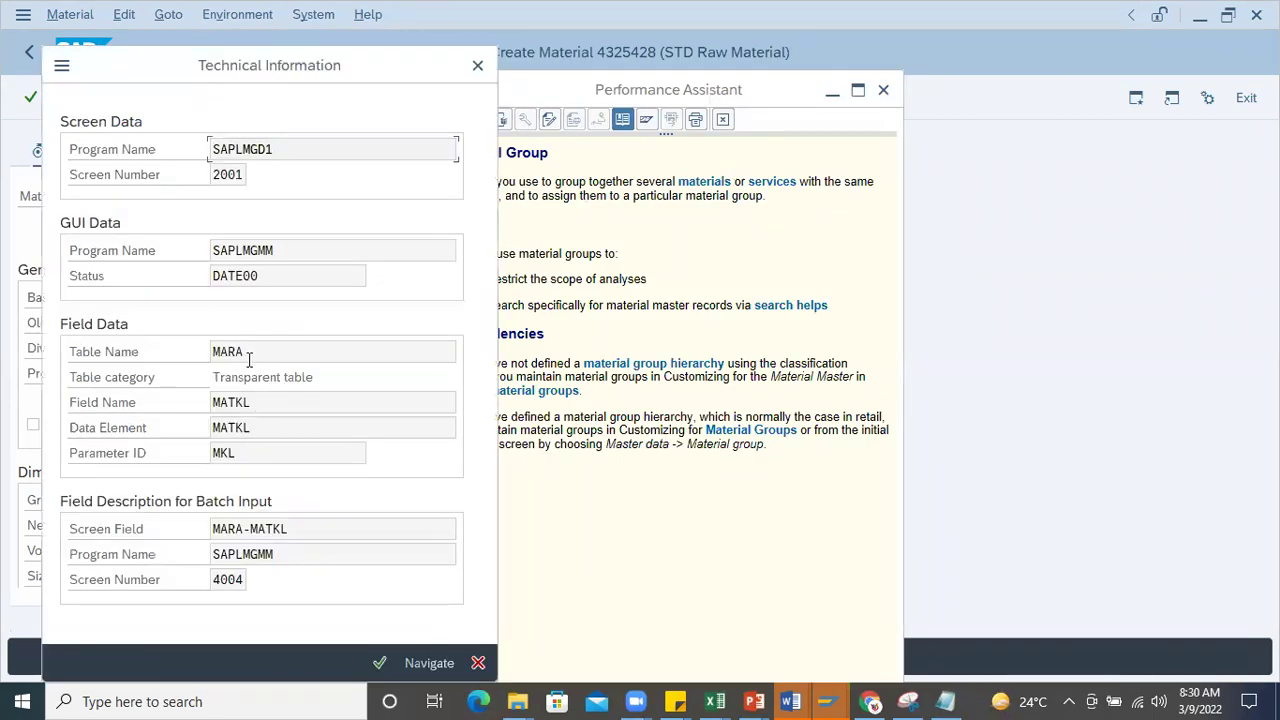
left_click_drag(249, 358, 149, 345)
left_click(258, 403)
- Return to the Field Groups view and locate MARA-MATKL to check the selection group of Material Group
mouse_move(845, 698)
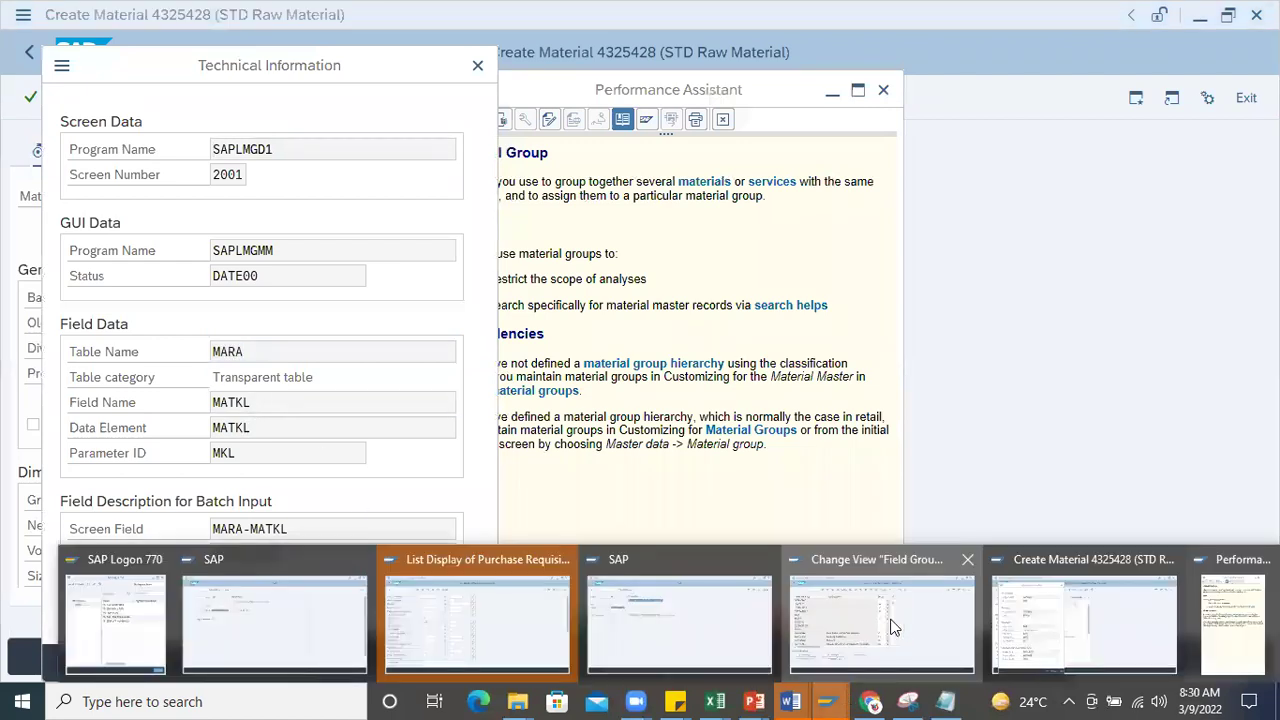
left_click(893, 625)
left_click(322, 556)
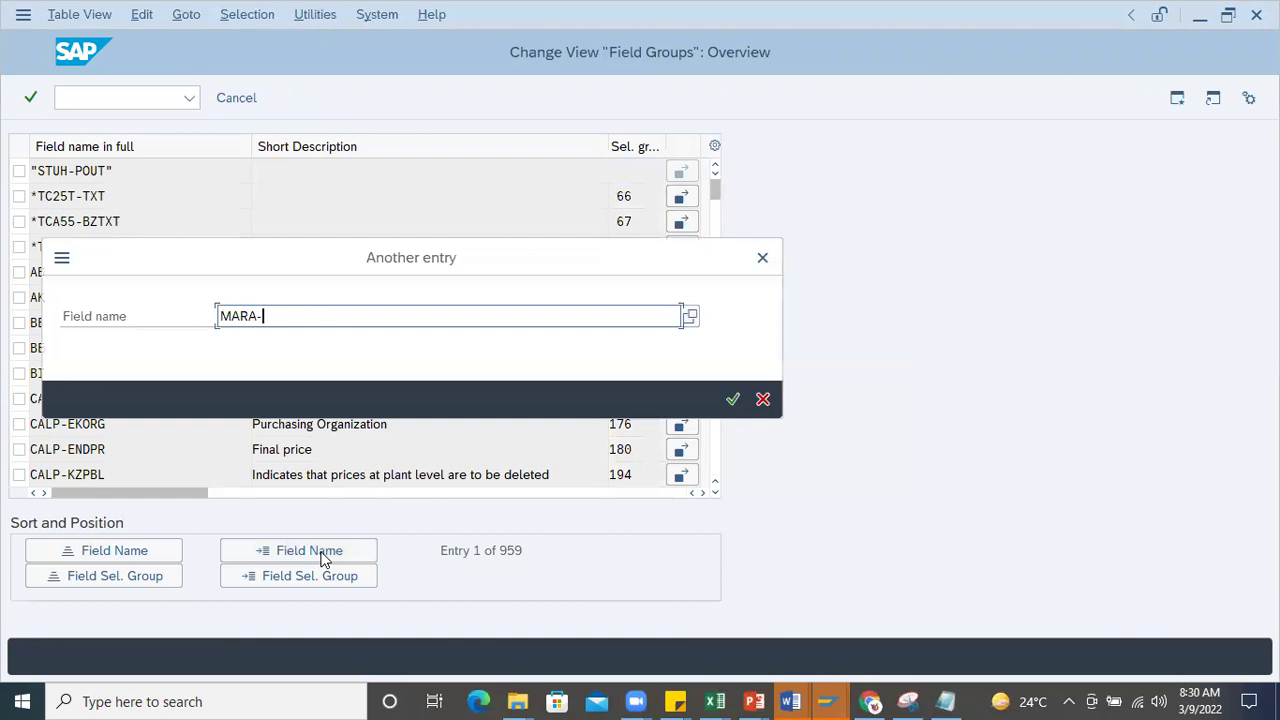
type("-MAKTL")
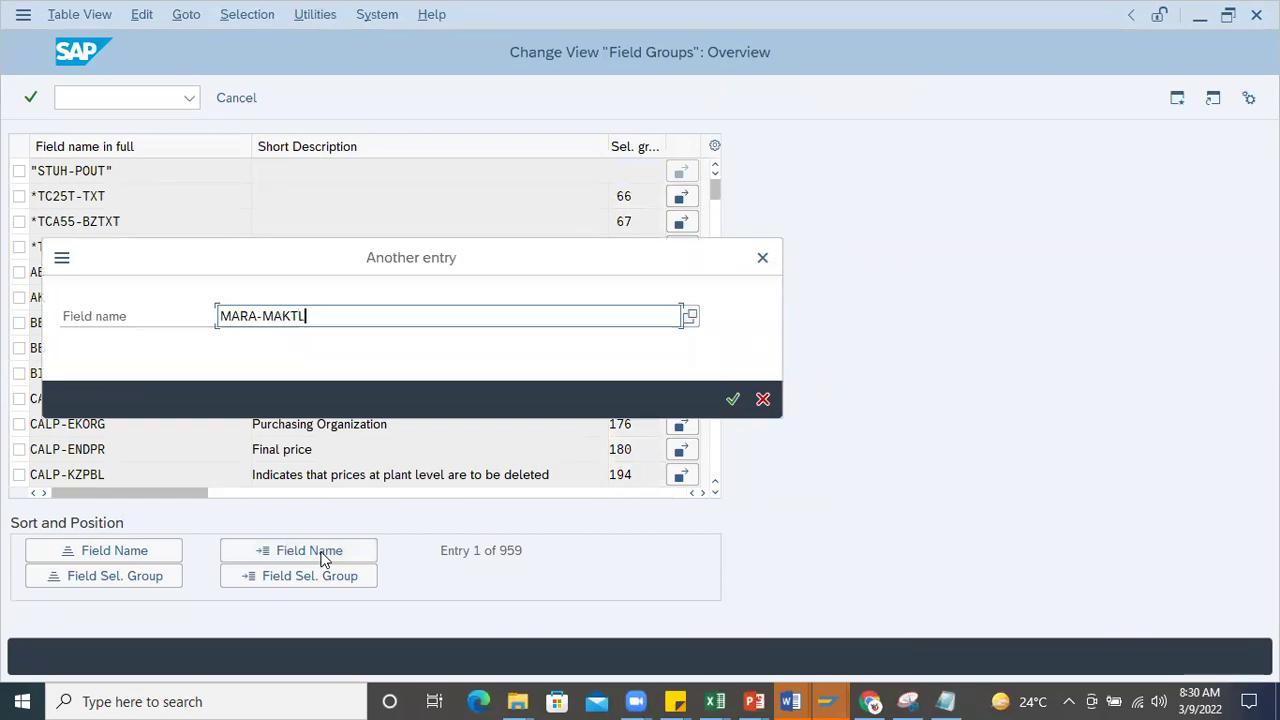
key("Return")
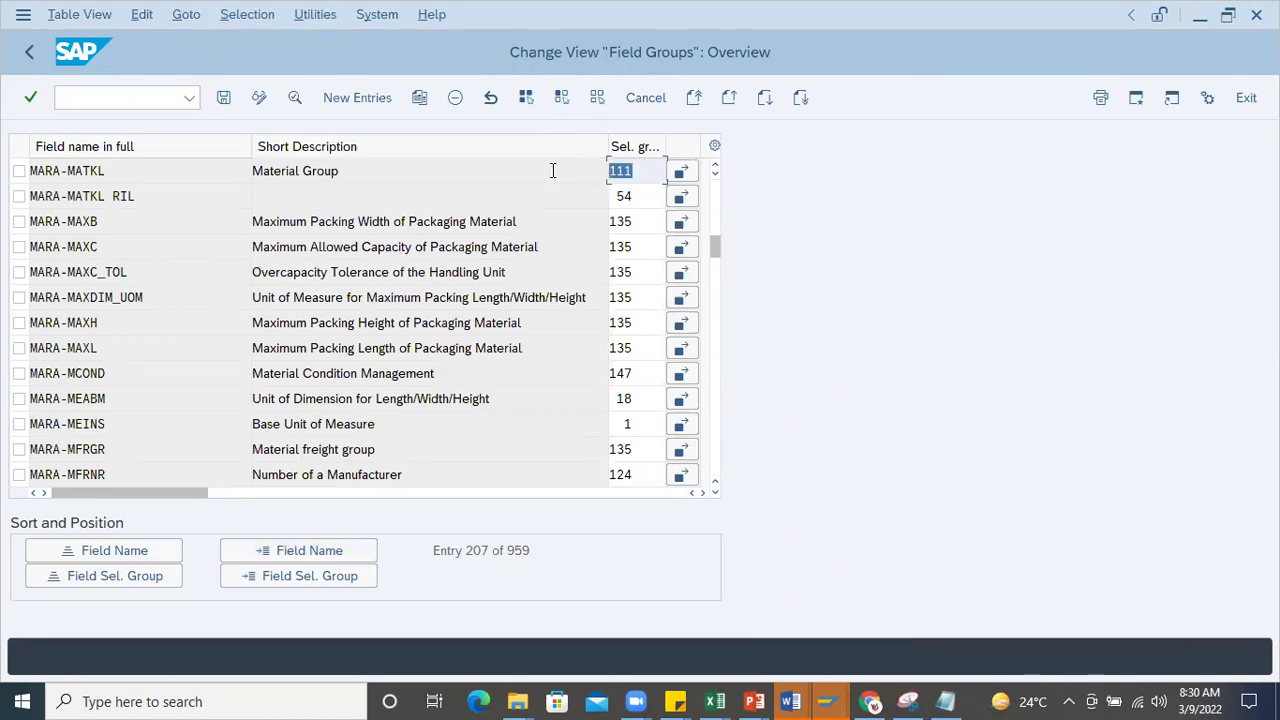
left_click(519, 262)
- Locate MARA-BRGEW in the Field Groups view, assign it to field selection group 111, and save
left_click(280, 551)
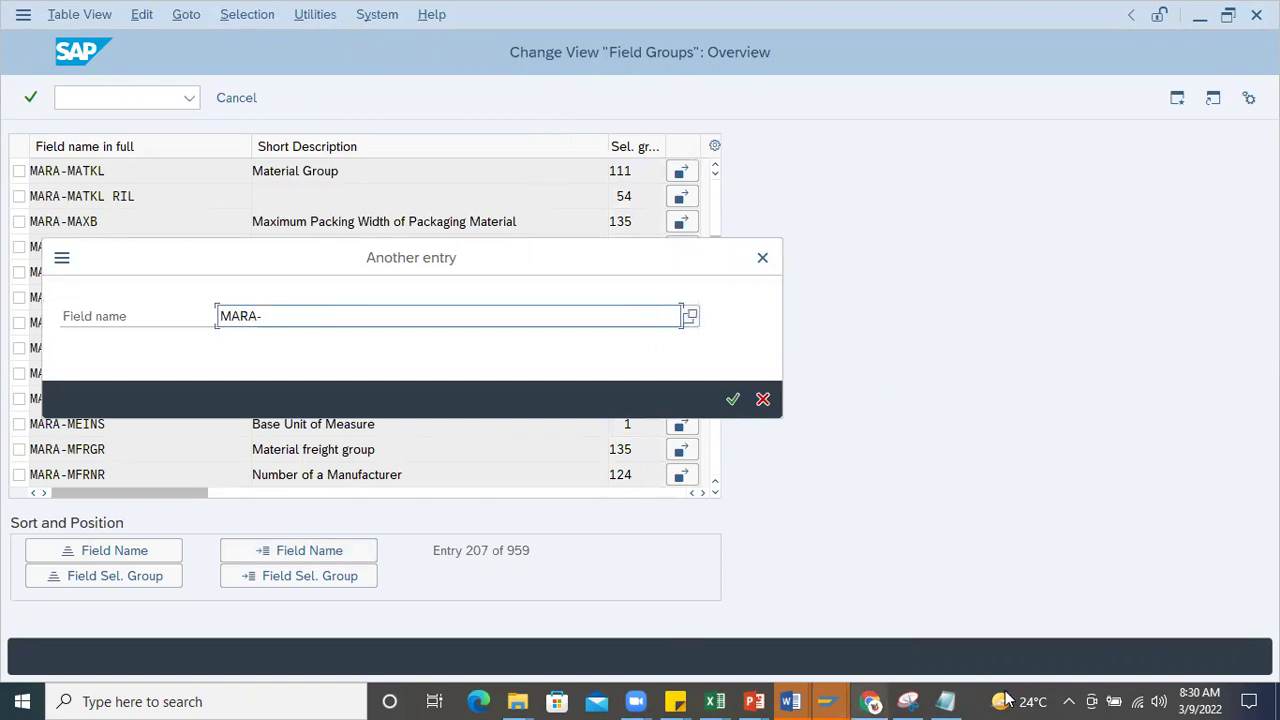
key("alt+Tab")
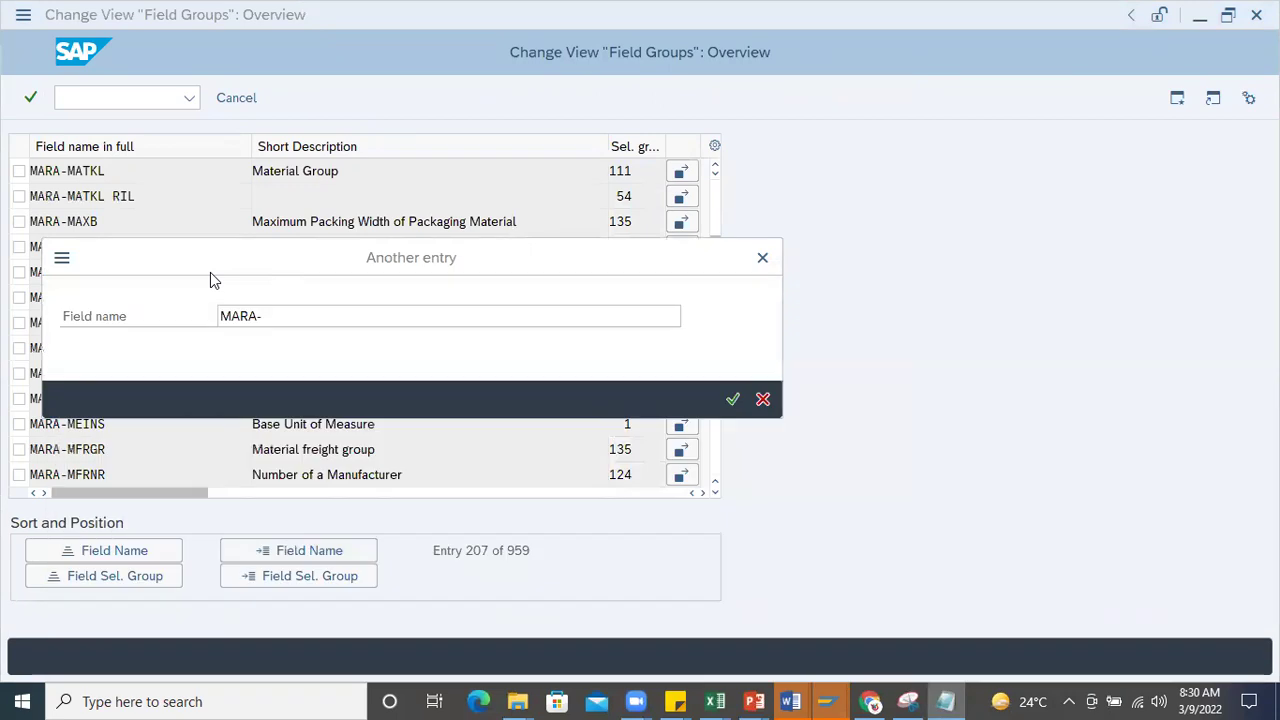
left_click(225, 253)
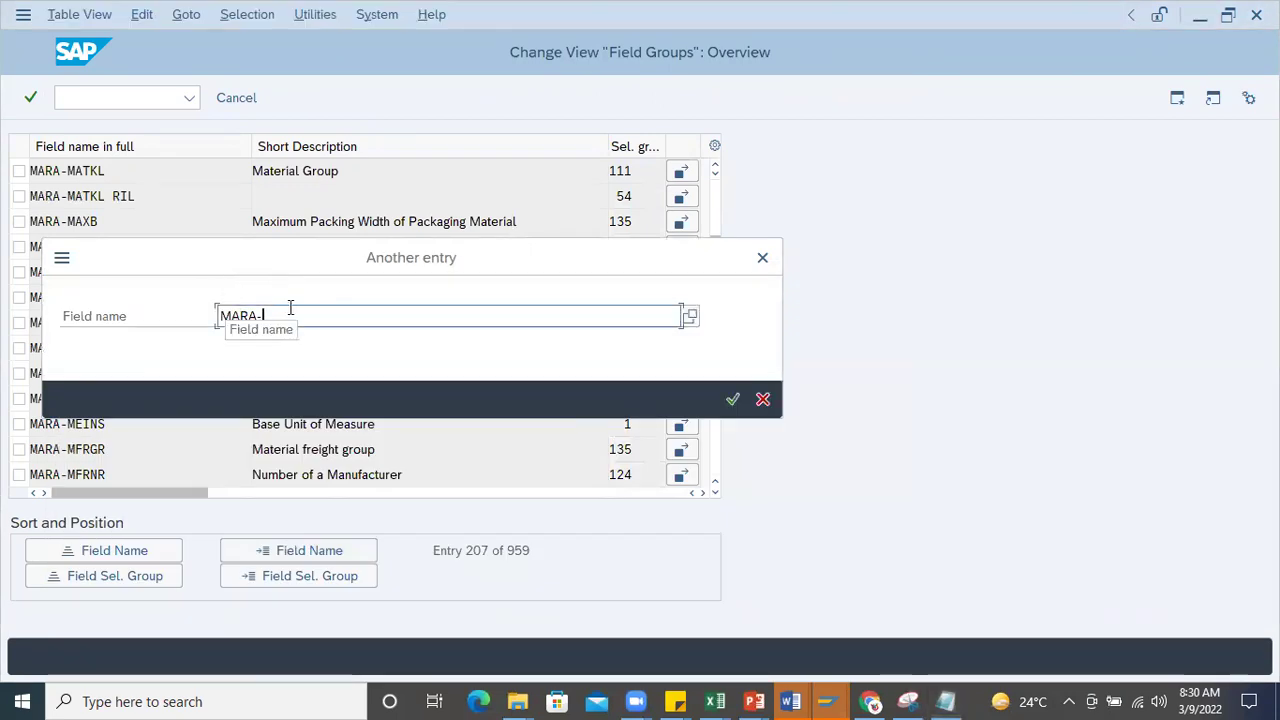
type("BRGEW")
key("Return")
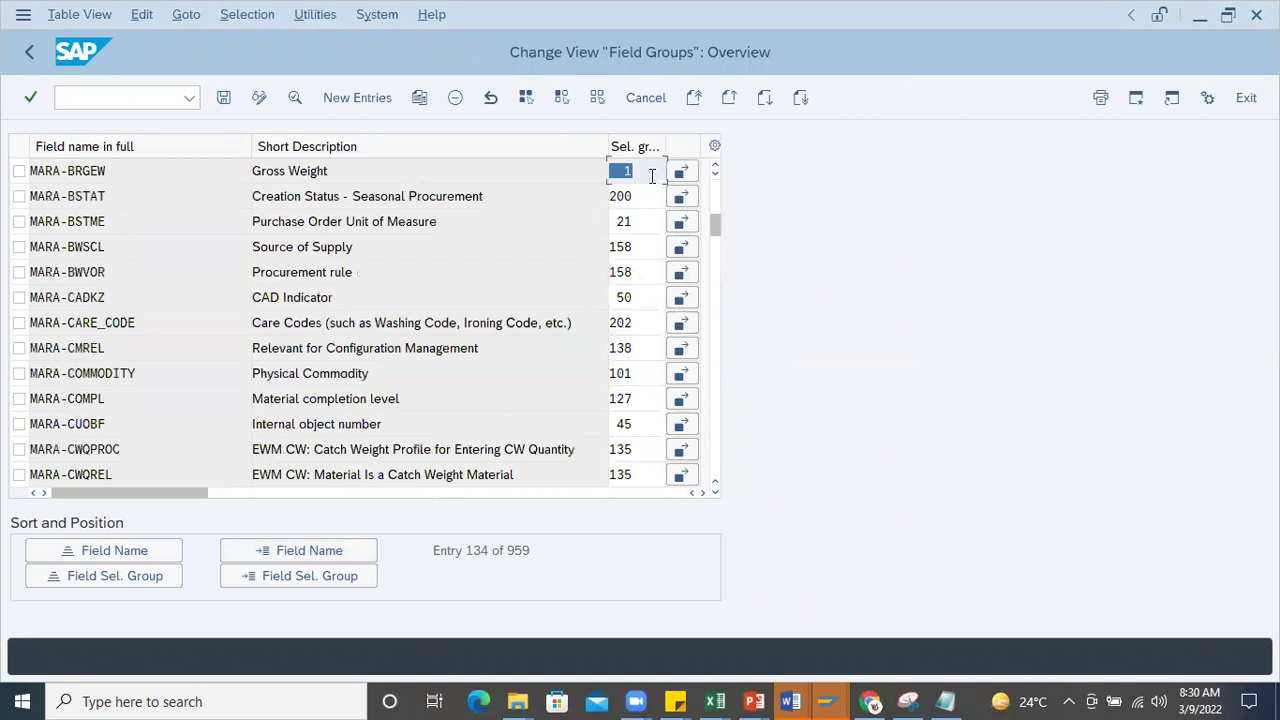
type("11")
key("Return")
left_click(224, 99)
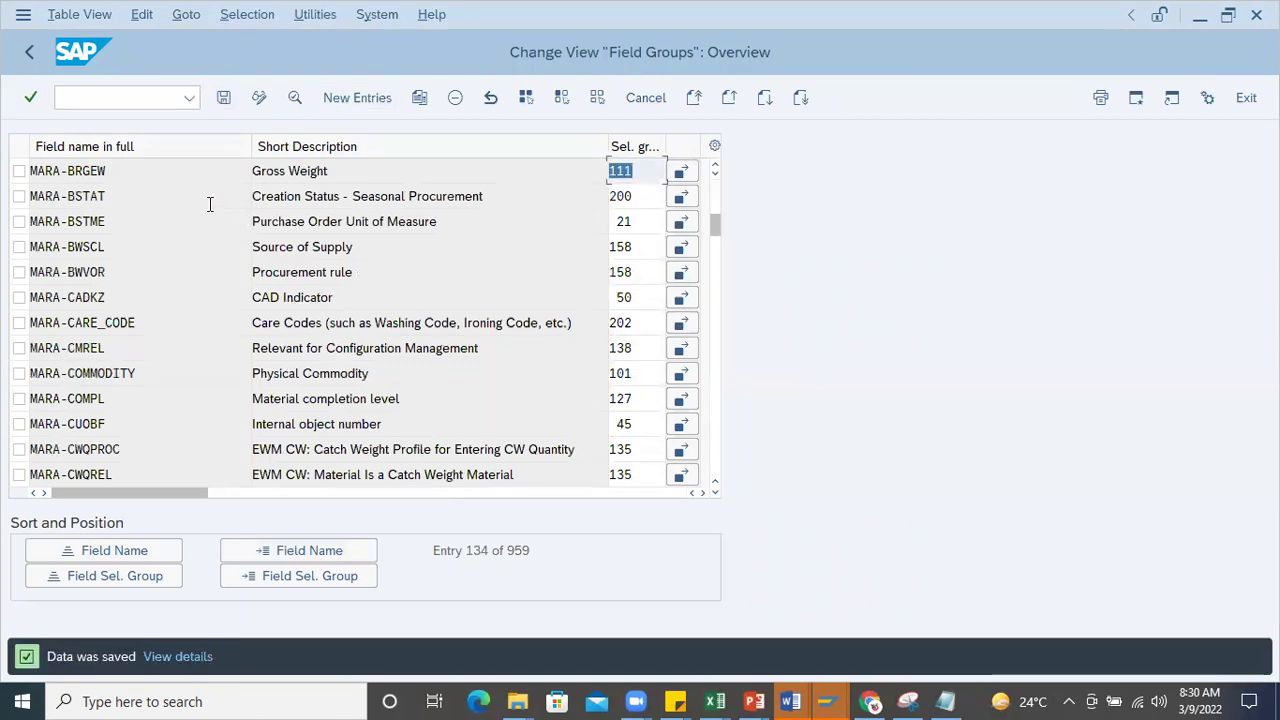
- Open Maintain Field Selection for Data Screens and display field selection group 111
left_click(30, 54)
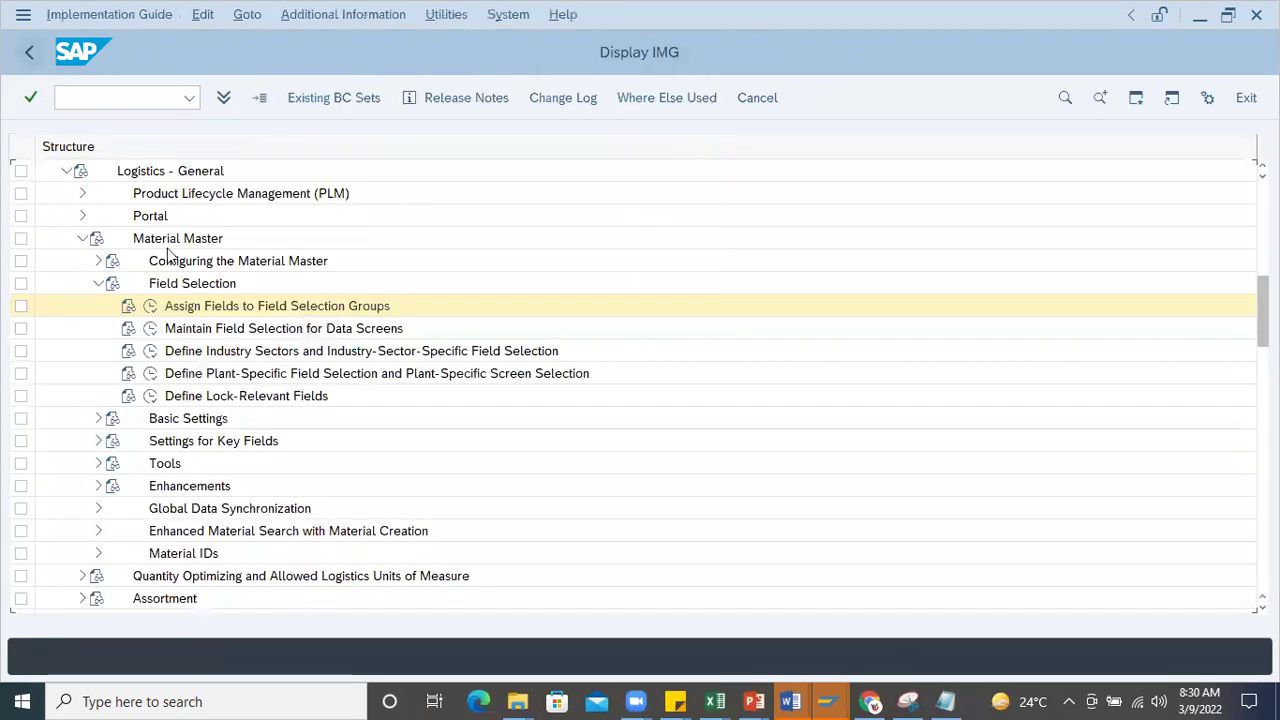
left_click(150, 329)
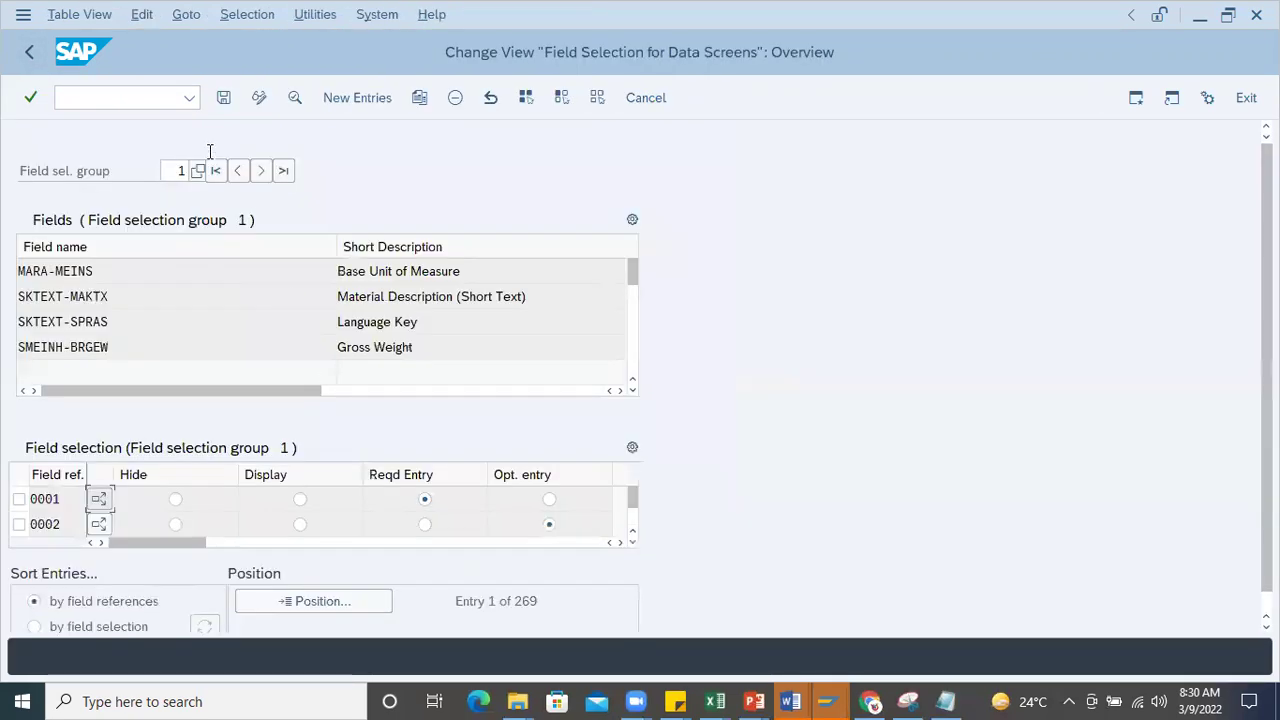
type("11")
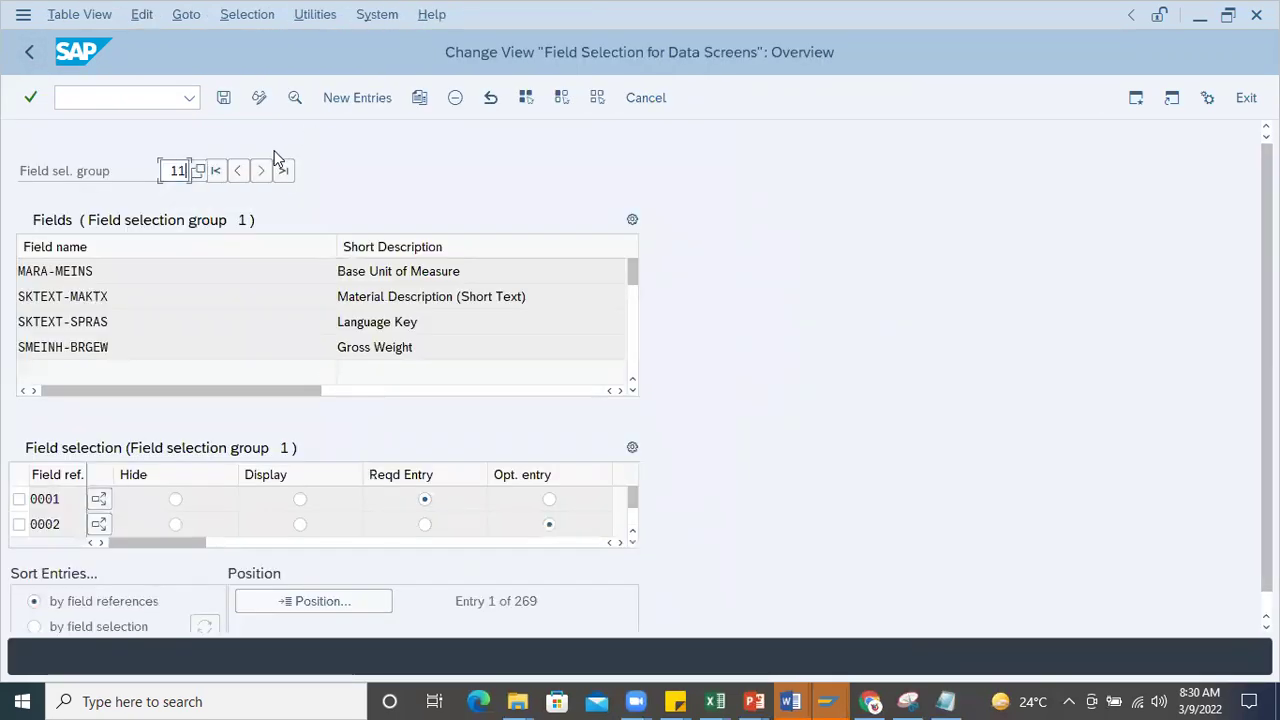
type("1")
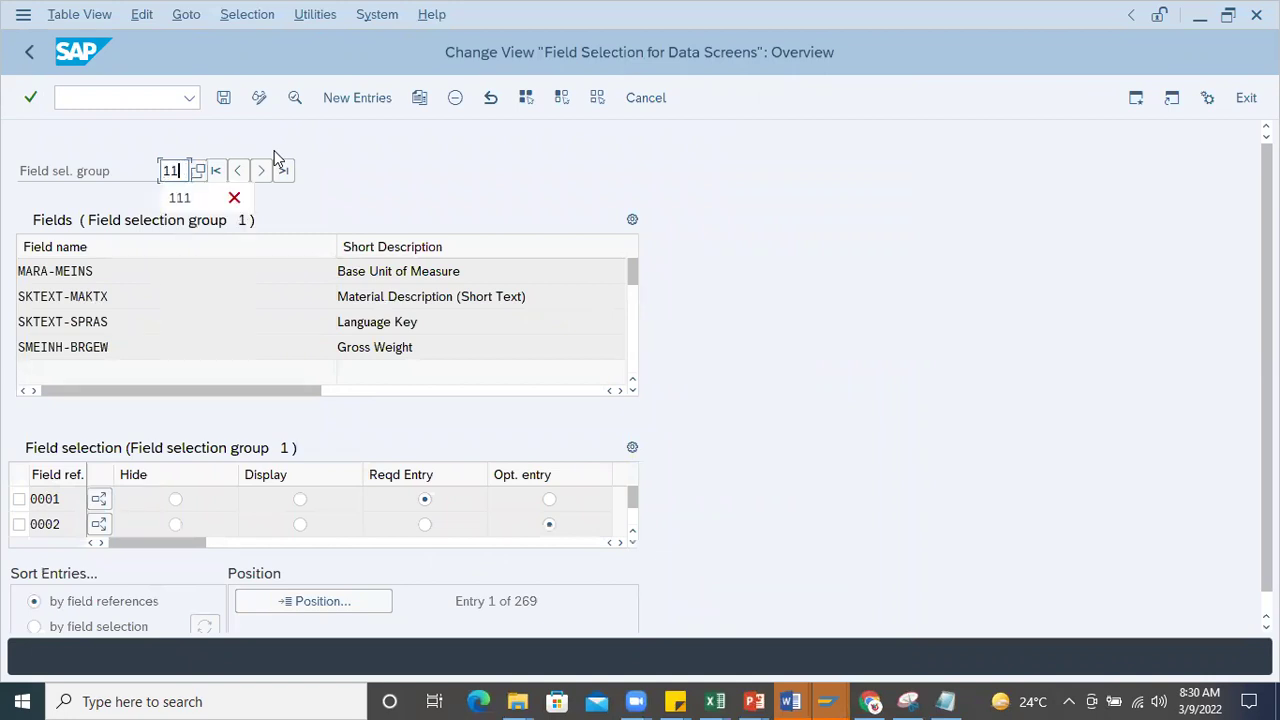
key("Return")
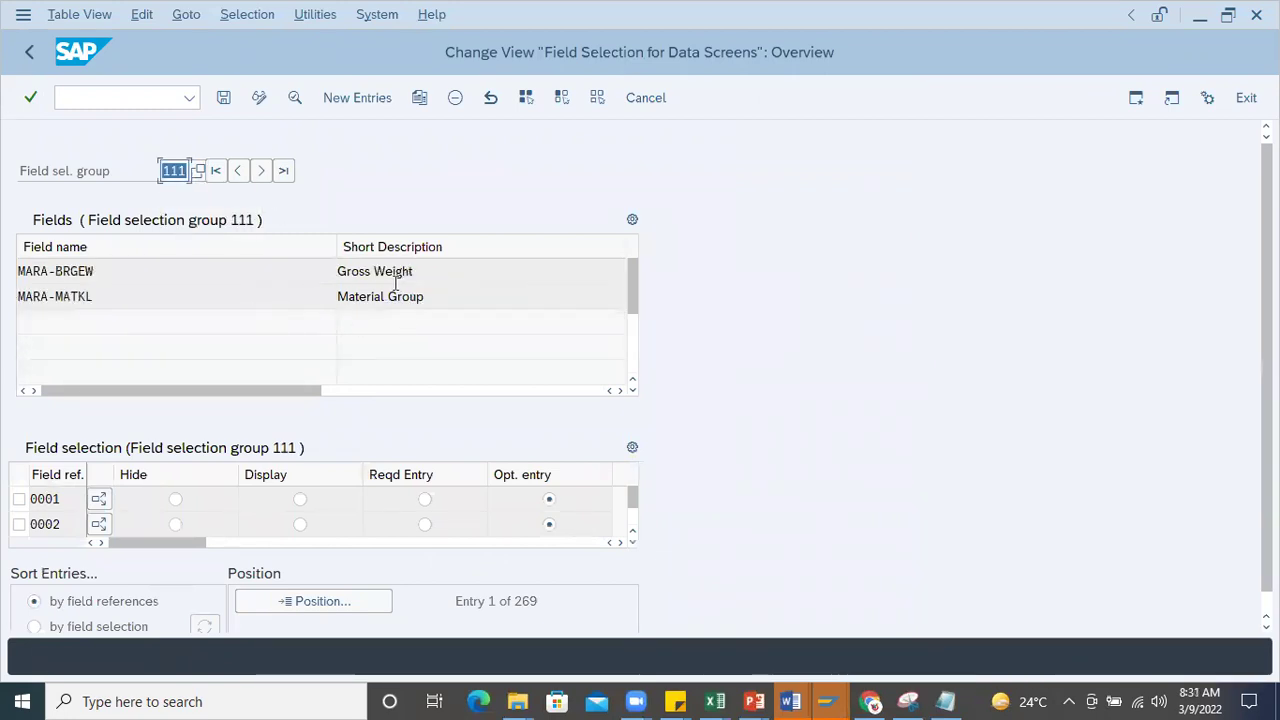
- Review the Gross Weight and Material Group fields assigned to field selection group 111, and save the view
left_click_drag(420, 274, 217, 257)
left_click_drag(438, 297, 285, 288)
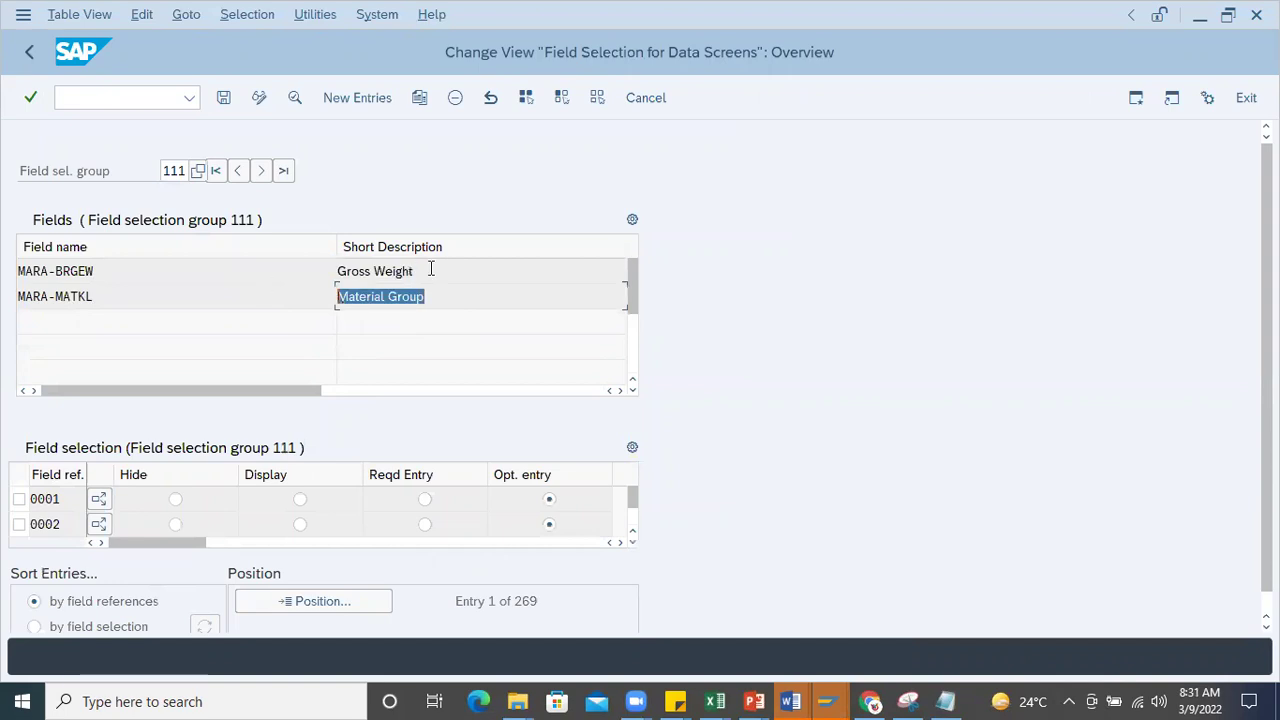
left_click_drag(432, 270, 127, 266)
left_click_drag(438, 301, 128, 275)
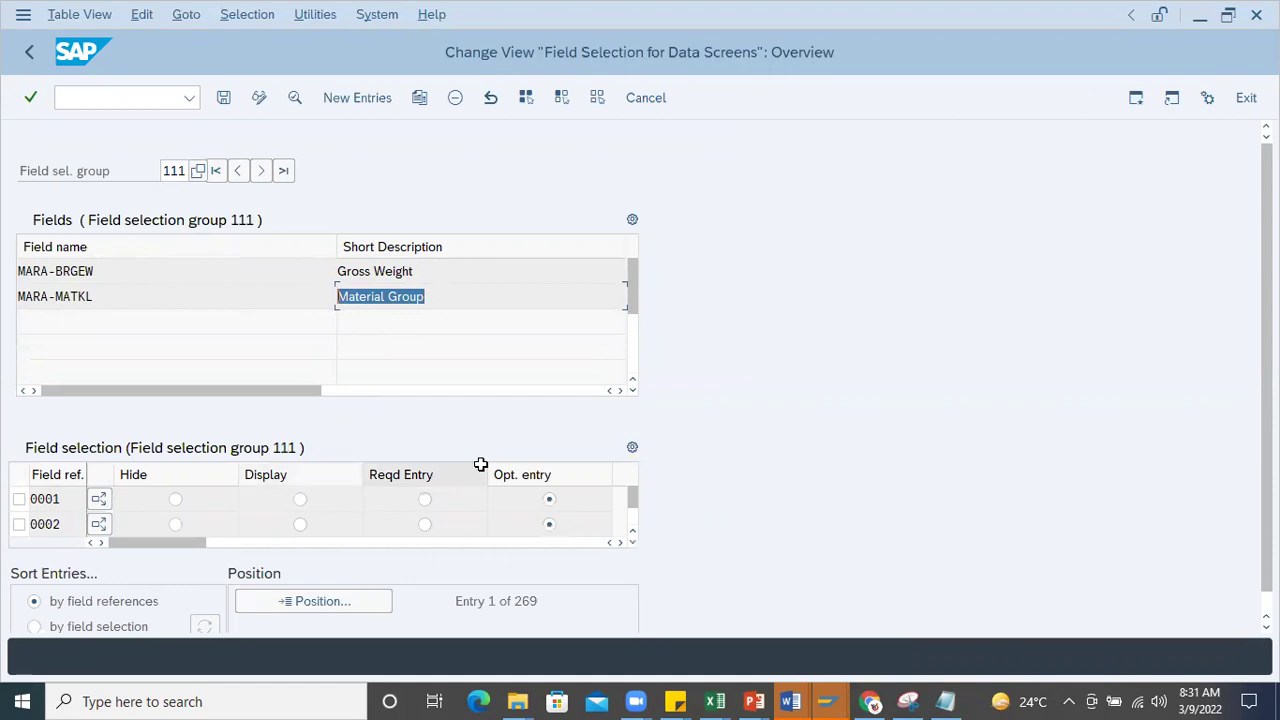
left_click(109, 279)
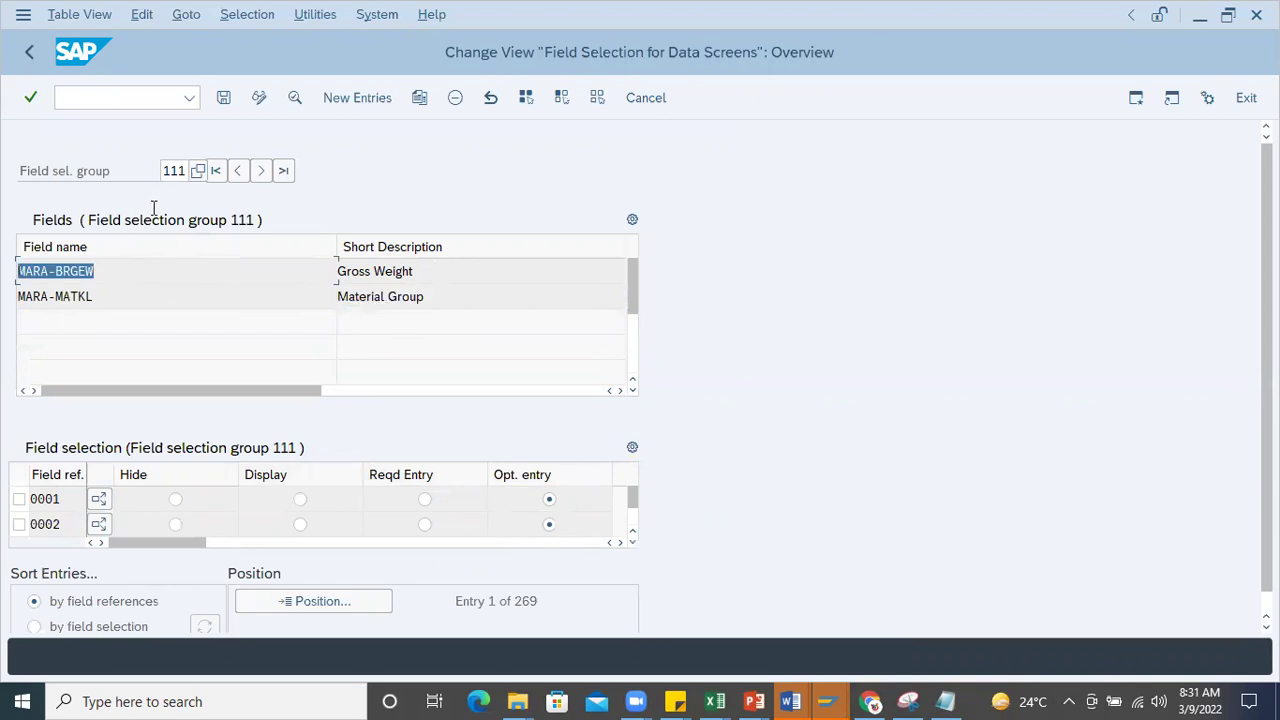
left_click(223, 97)
- Return to the Create Material session and close the technical information of the Material Group field
key("alt+Tab")
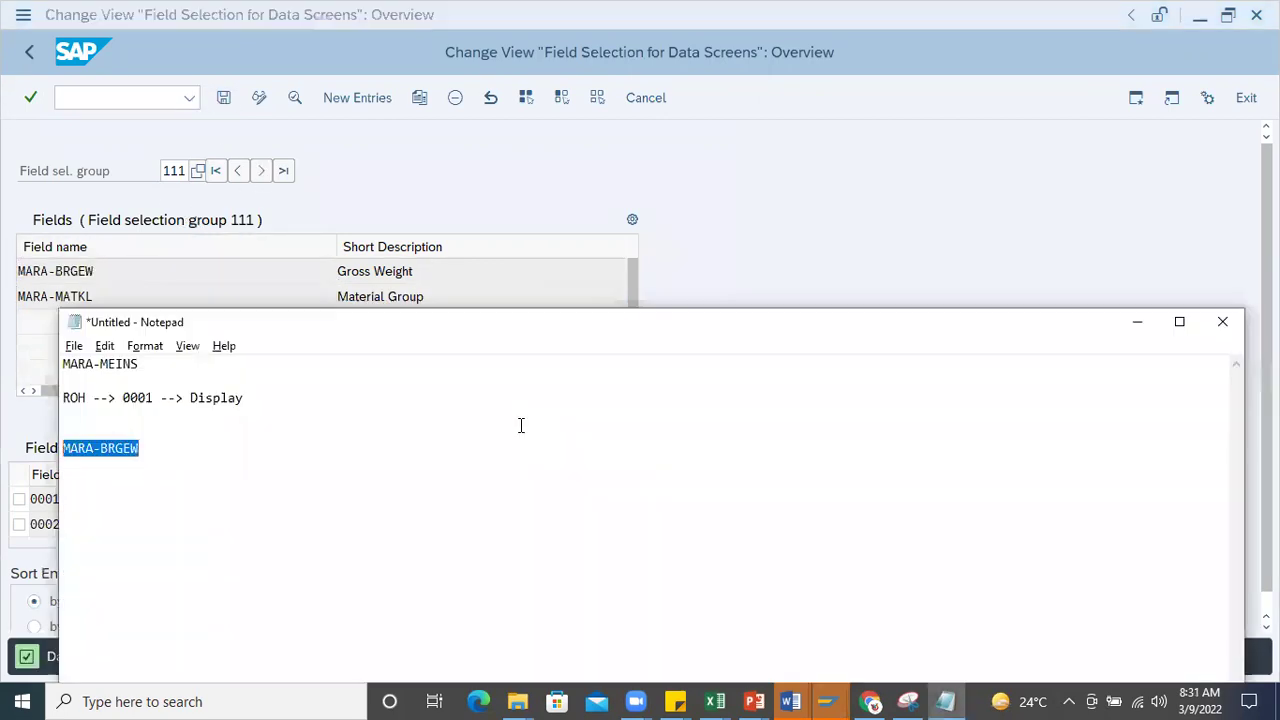
mouse_move(840, 700)
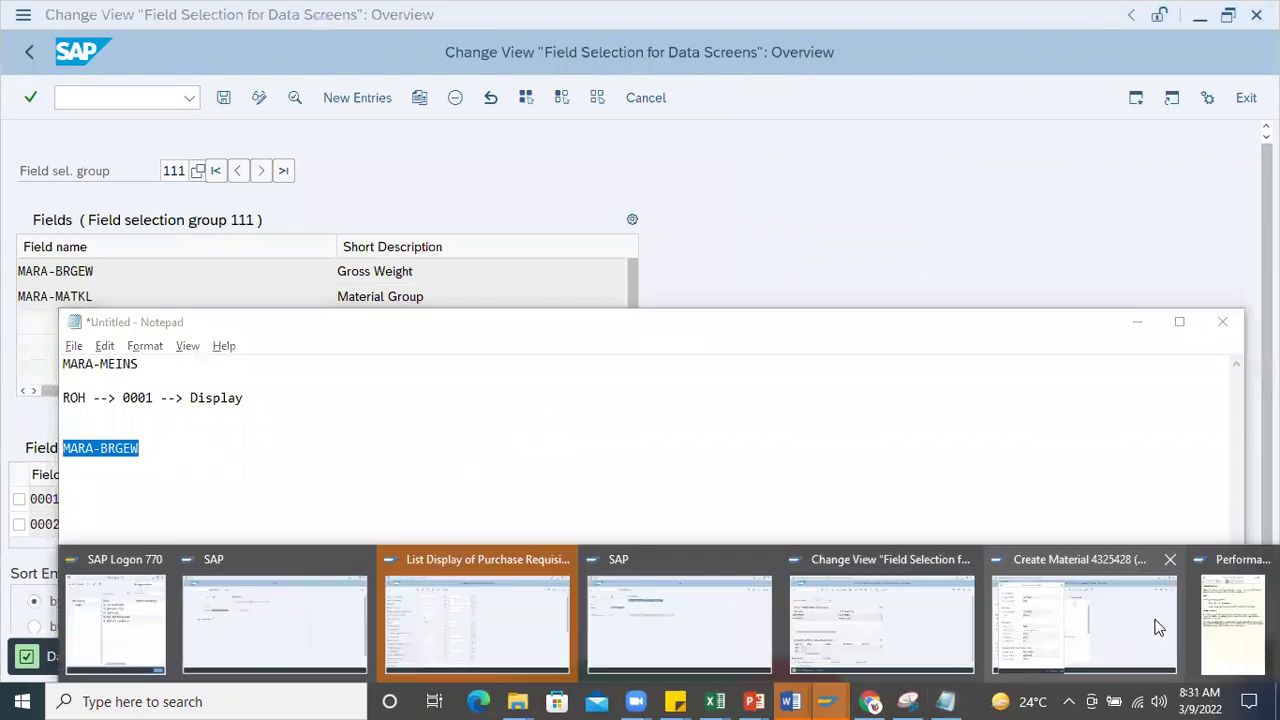
left_click(903, 640)
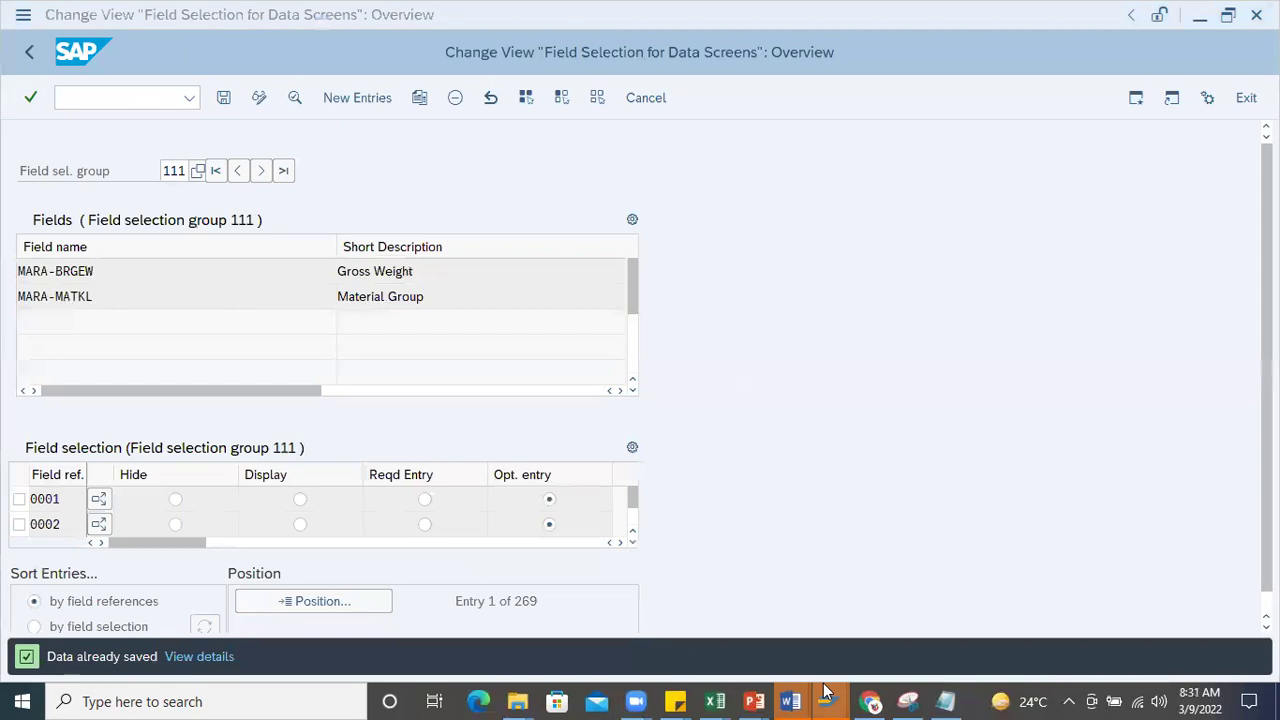
mouse_move(828, 700)
left_click(1230, 612)
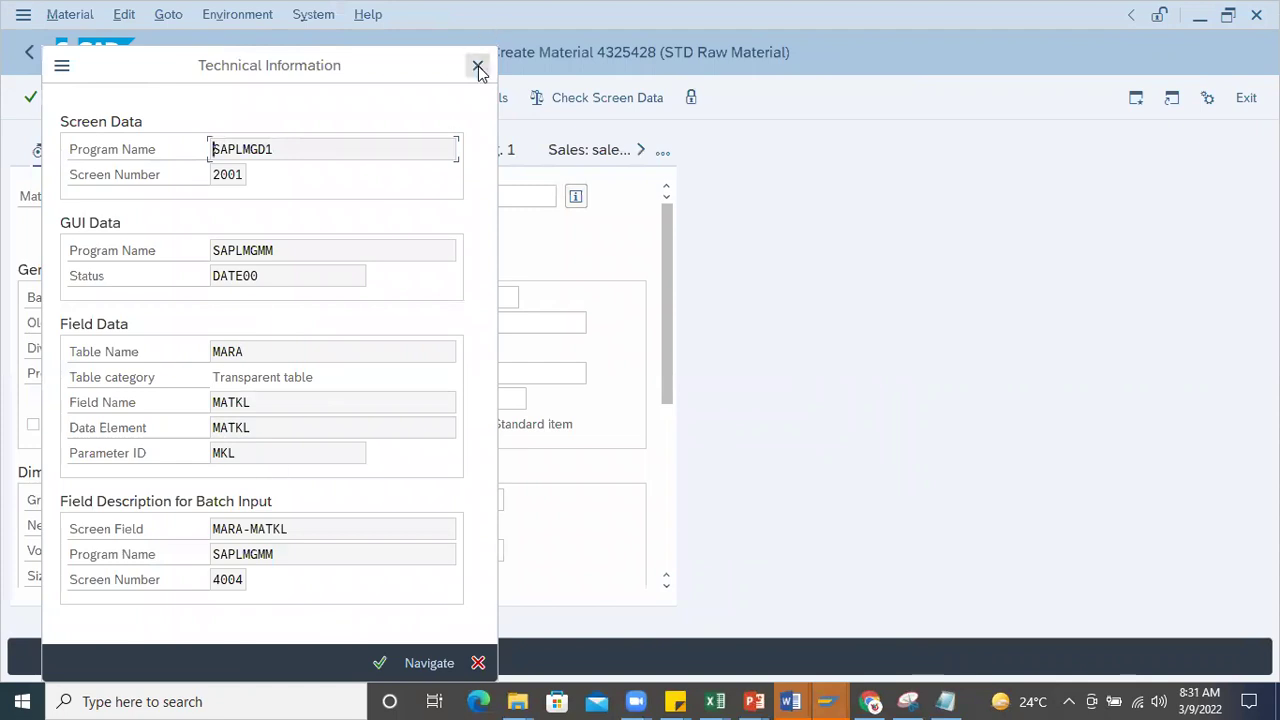
left_click(478, 65)
- Set the iron bar's Gross Weight to 10 under Dimensions/EANs and confirm the entry
left_click(218, 490)
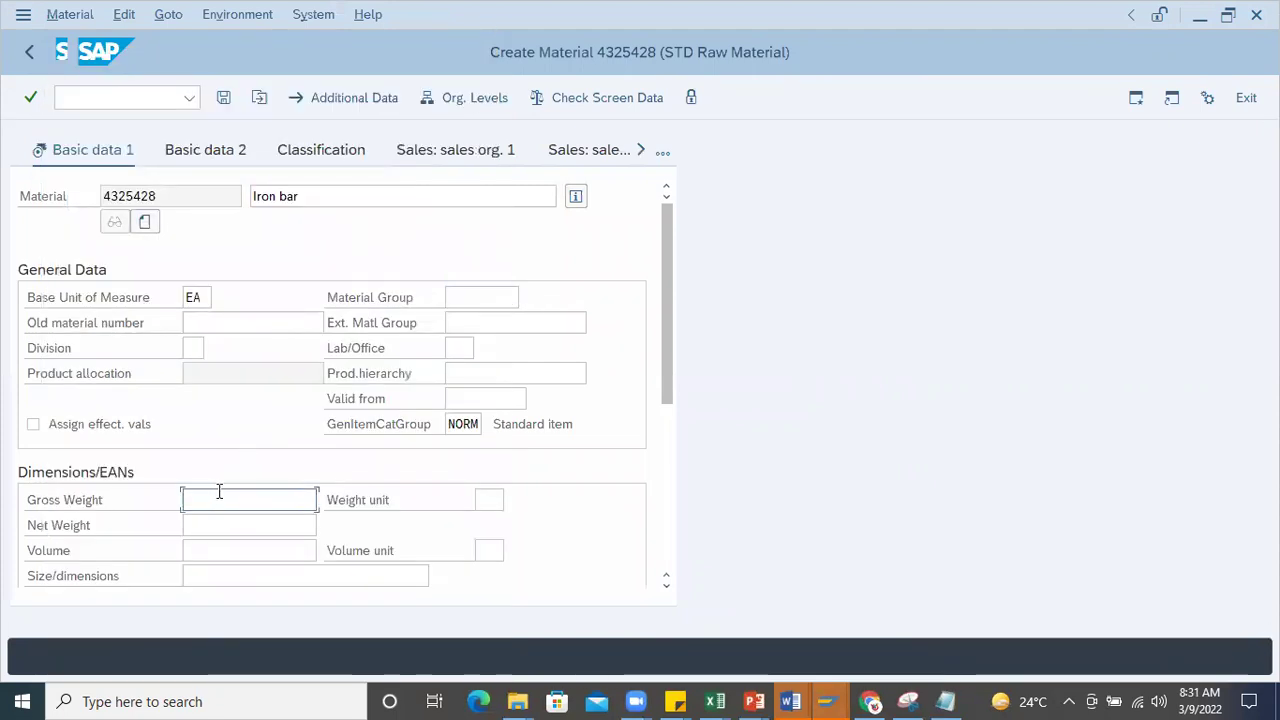
type("22")
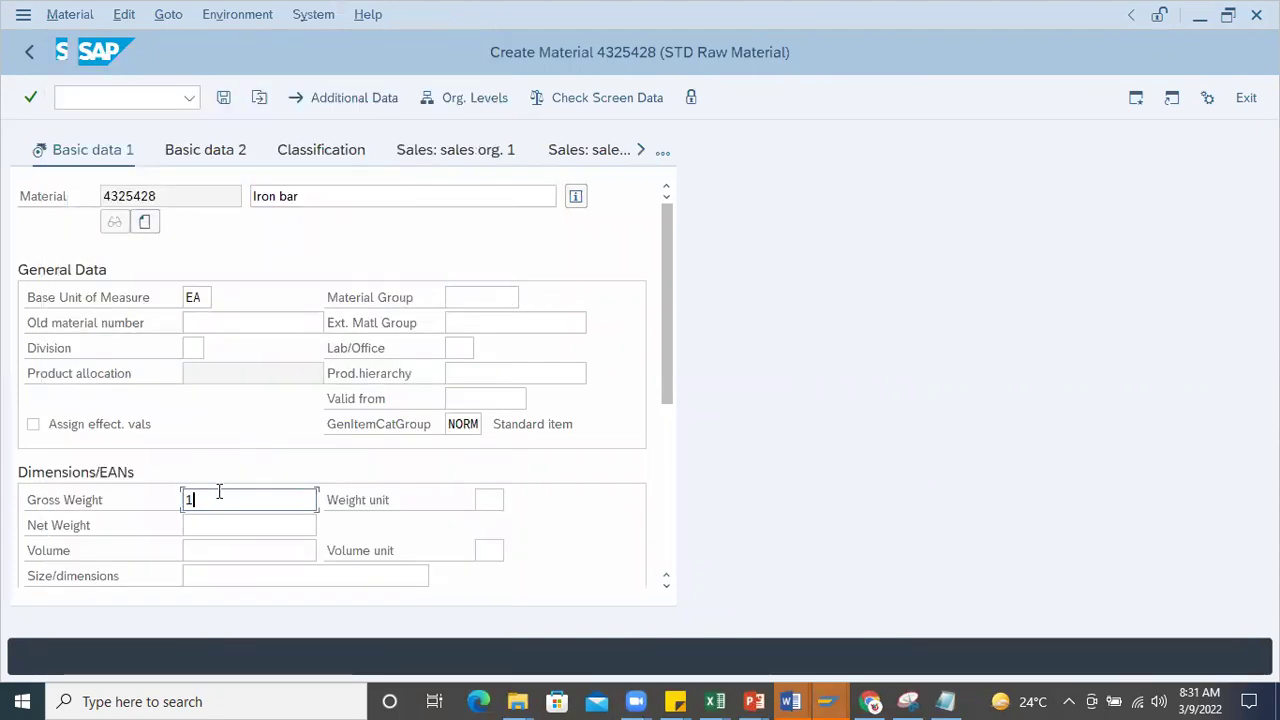
type("0")
key("Return")
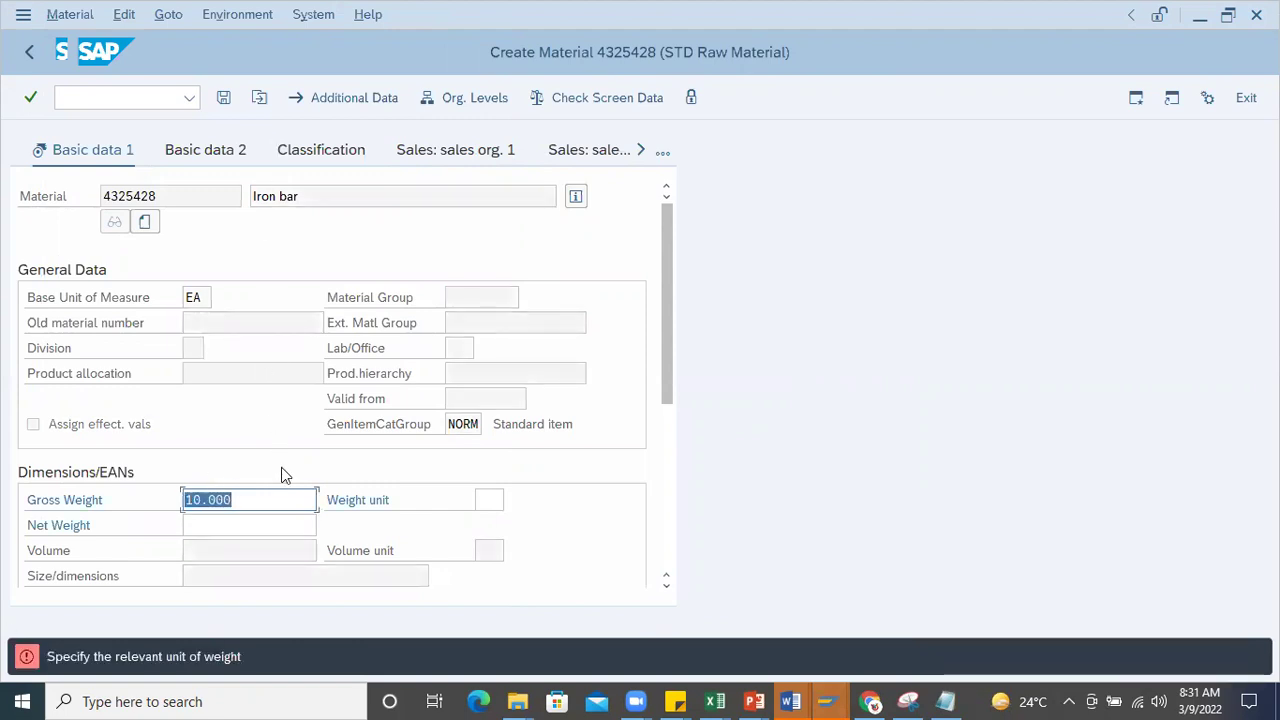
- Specify the weight unit for the iron bar's gross weight and save the material
left_click(487, 499)
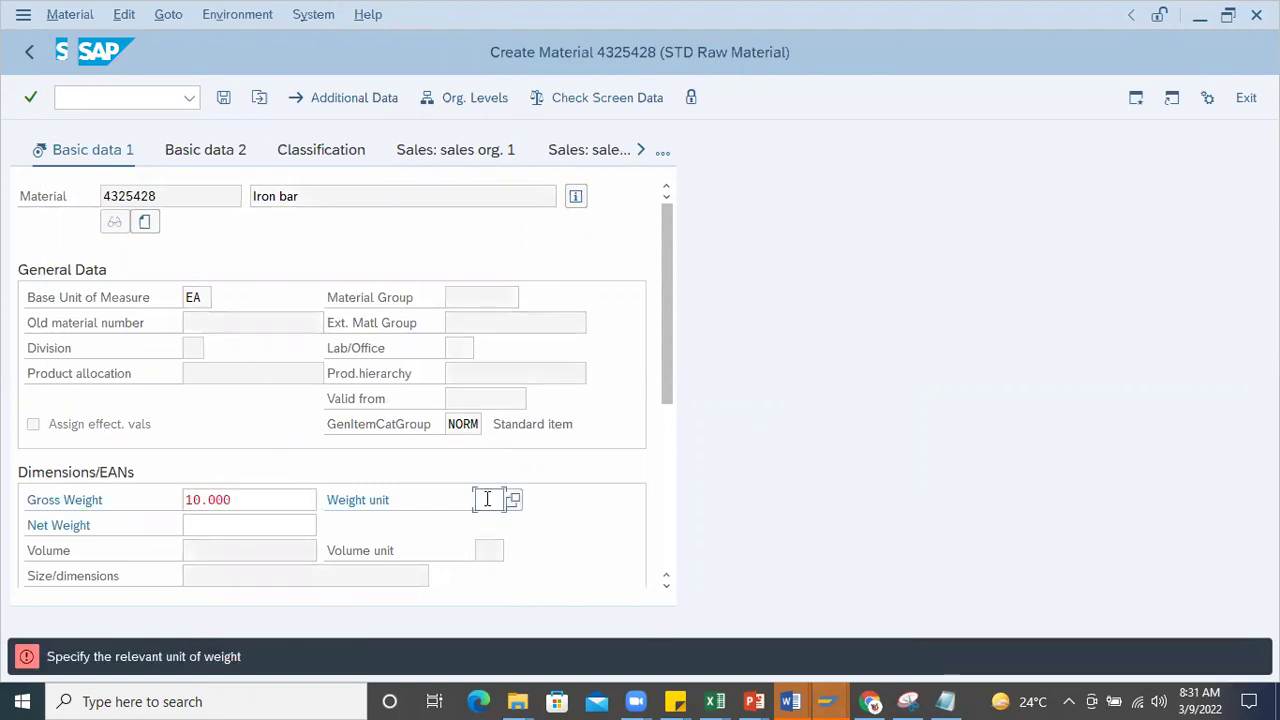
key("Return")
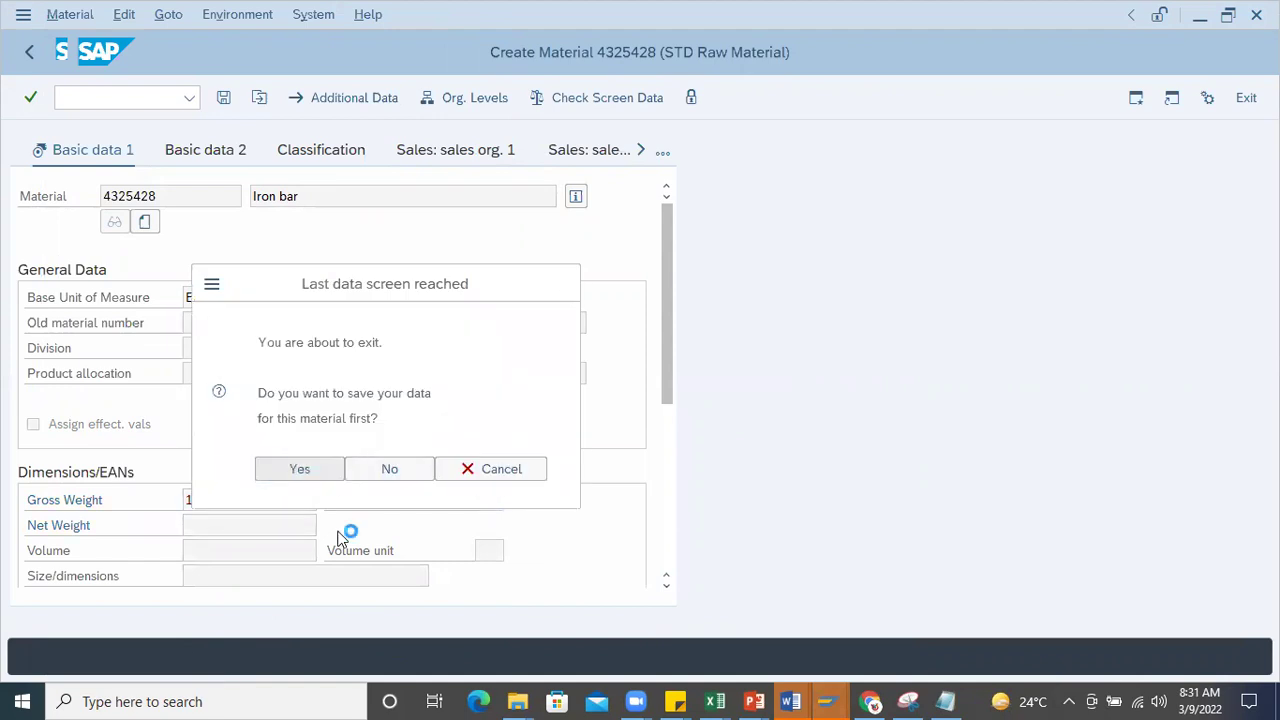
- Restart the Create Material transaction and open the Basic Data 1 view for a new mechanical ROH material
left_click(82, 95)
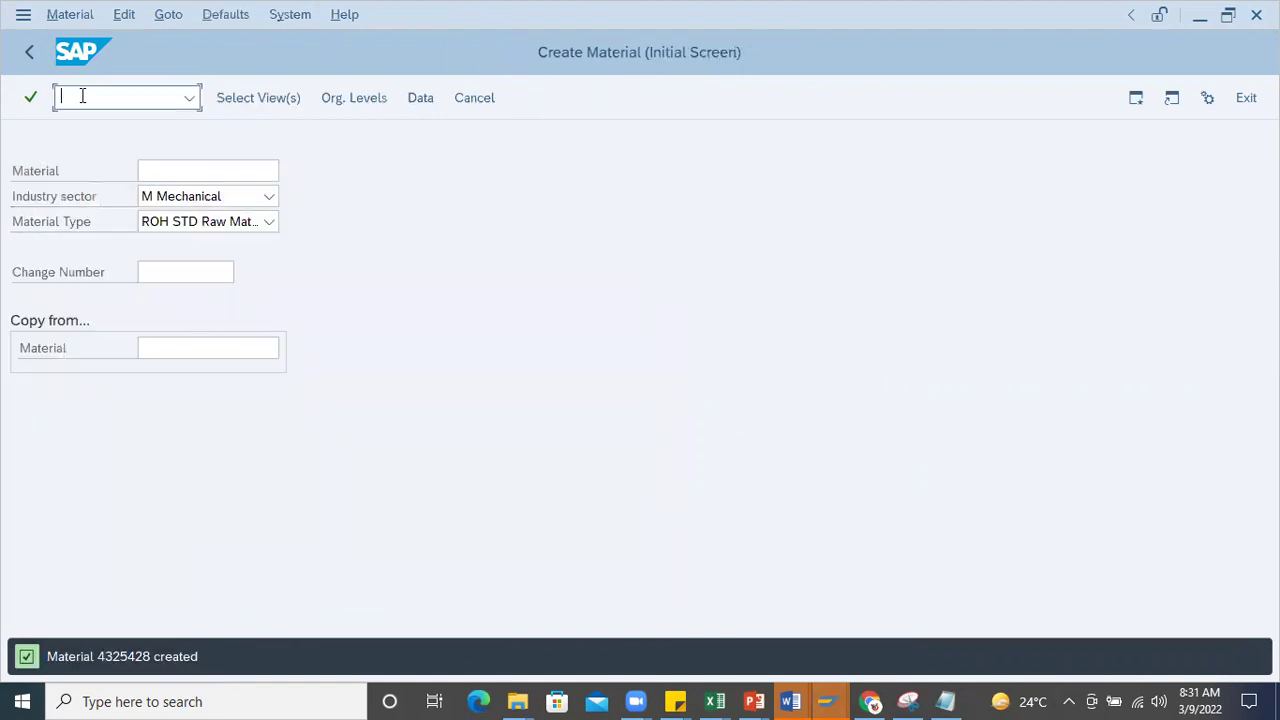
type("/nmm01")
key("Return")
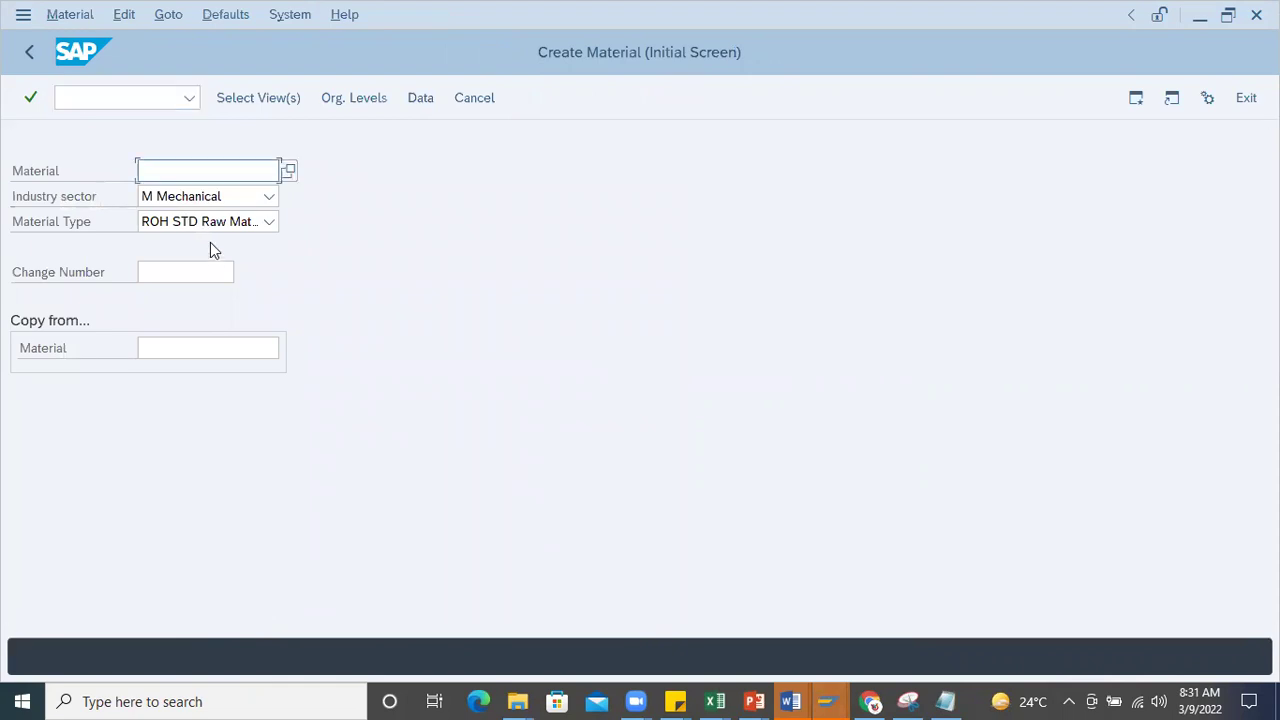
key("Return")
left_click(332, 150)
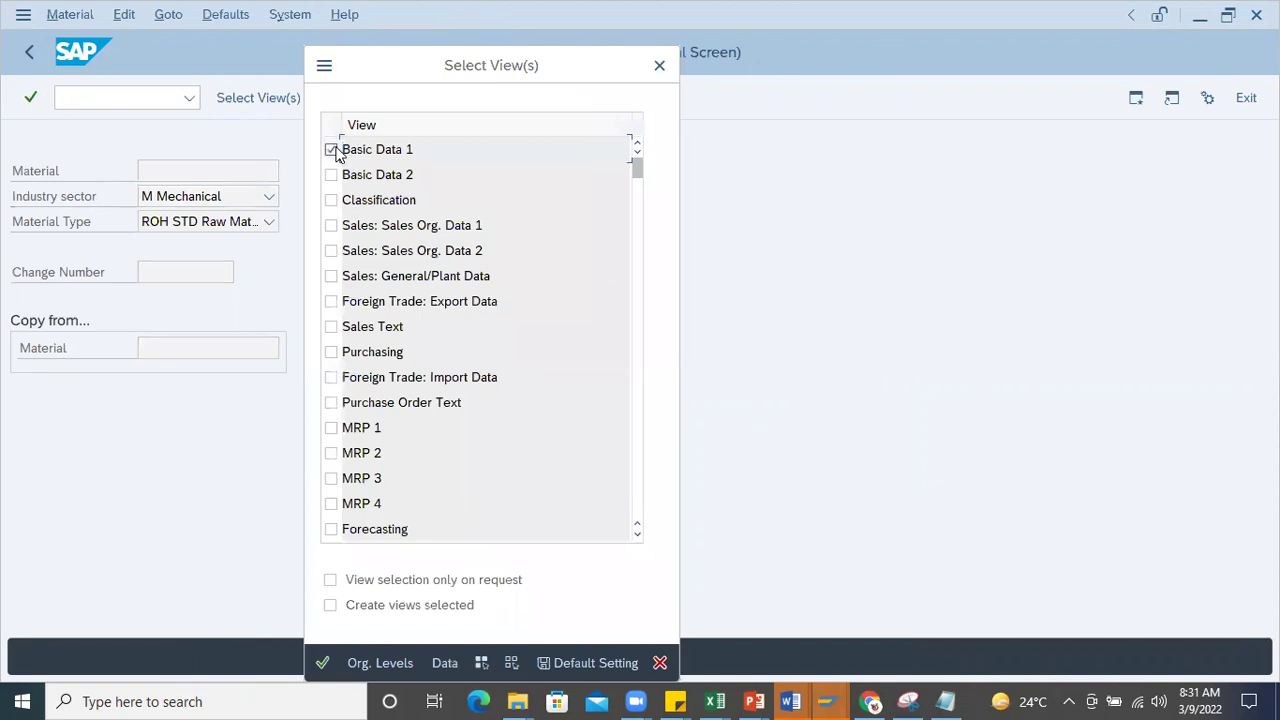
key("Return")
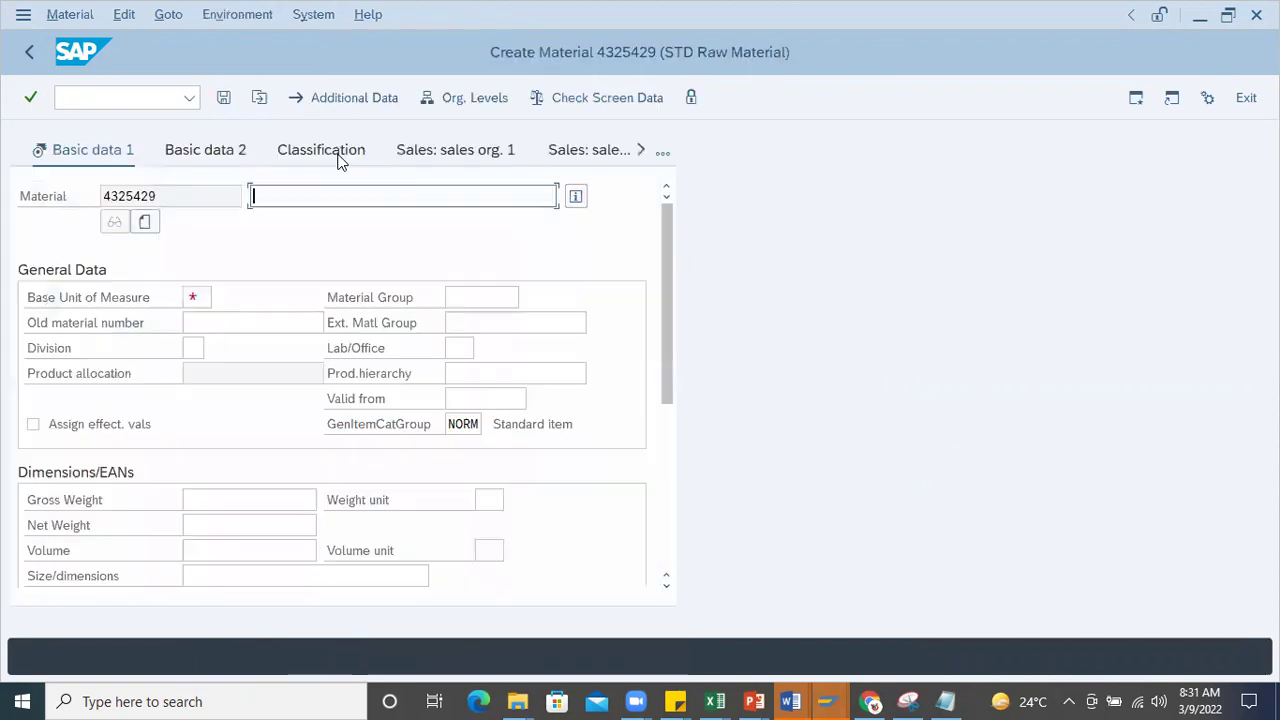
- Examine the Gross Weight, Net Weight and Weight unit fields under Dimensions/EANs for required-entry marks
left_click(245, 498)
left_click(482, 499)
left_click(223, 505)
left_click(220, 527)
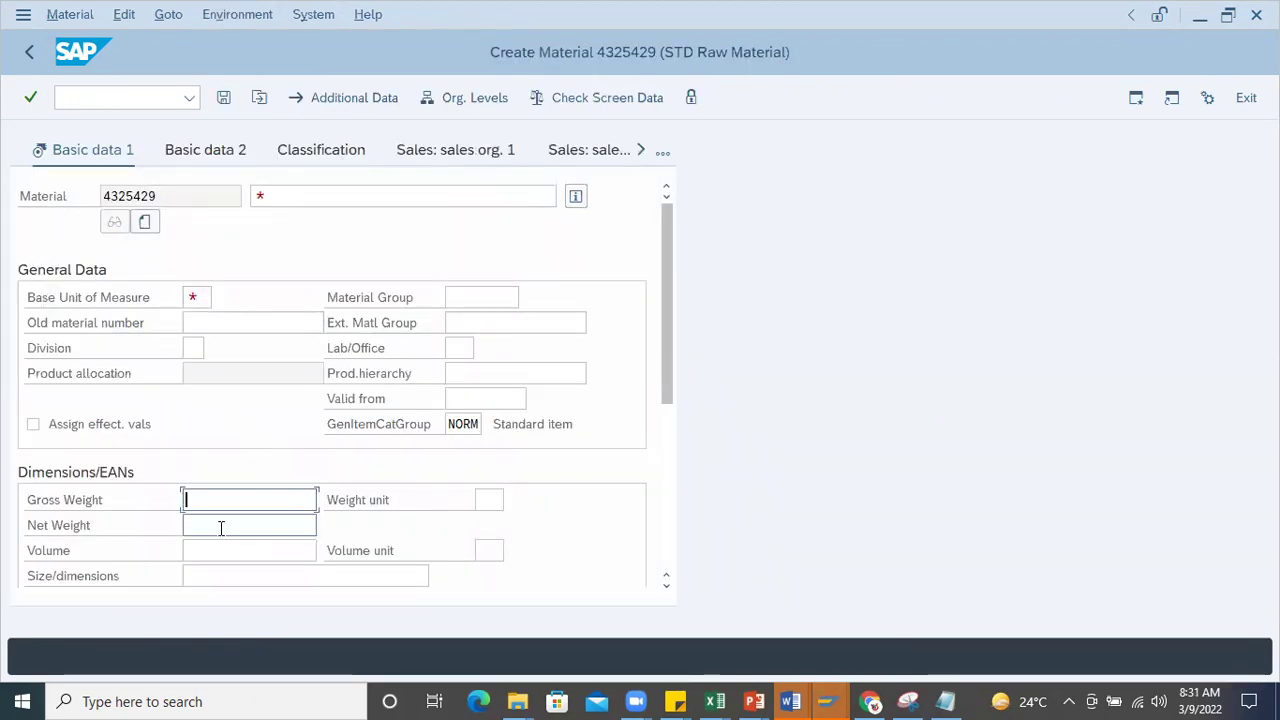
left_click(213, 497)
left_click(214, 524)
left_click(216, 500)
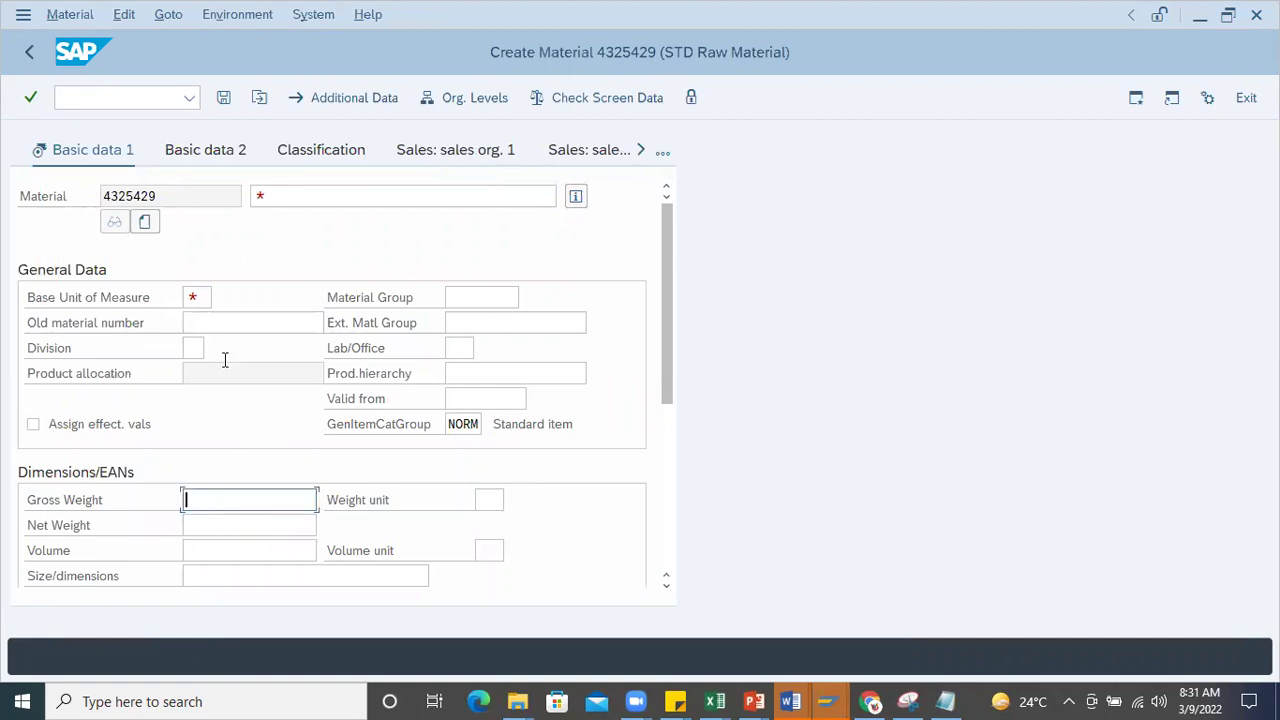
- Set the Base Unit of Measure to EA and the description to Iron bar 1, and save the material without a gross weight
left_click(200, 297)
type("EA")
left_click(314, 193)
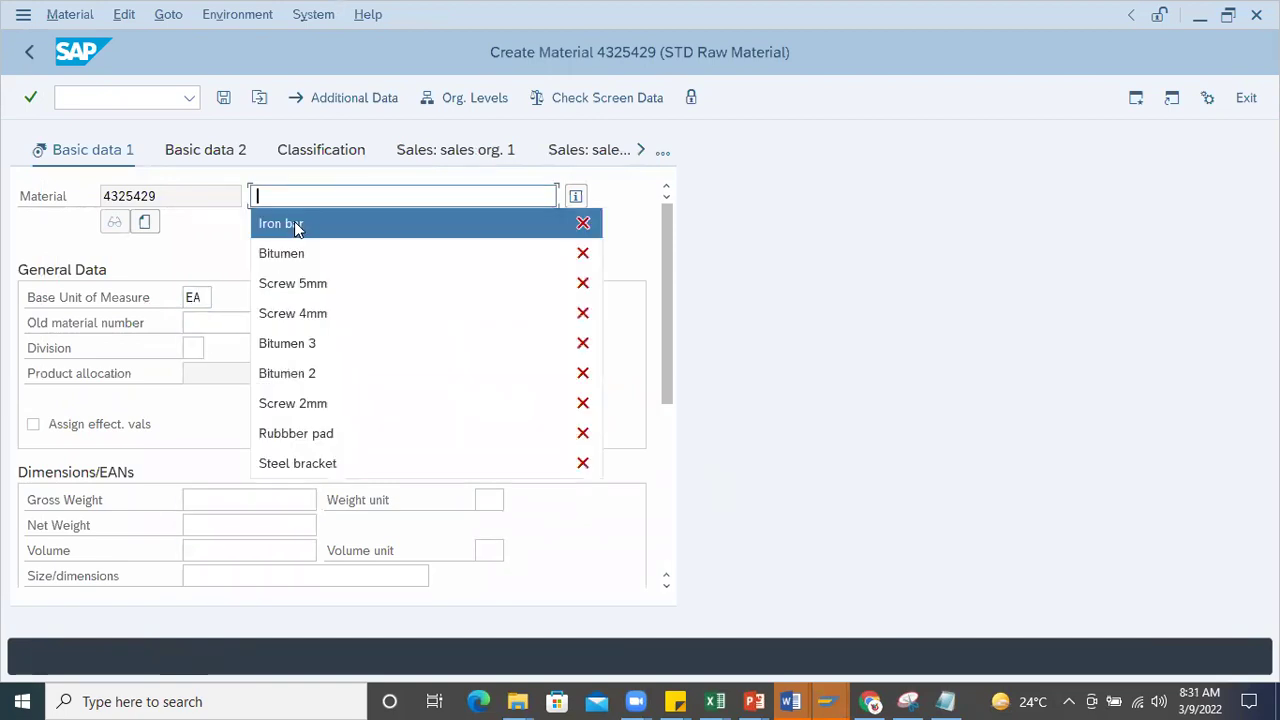
left_click(271, 223)
type("1")
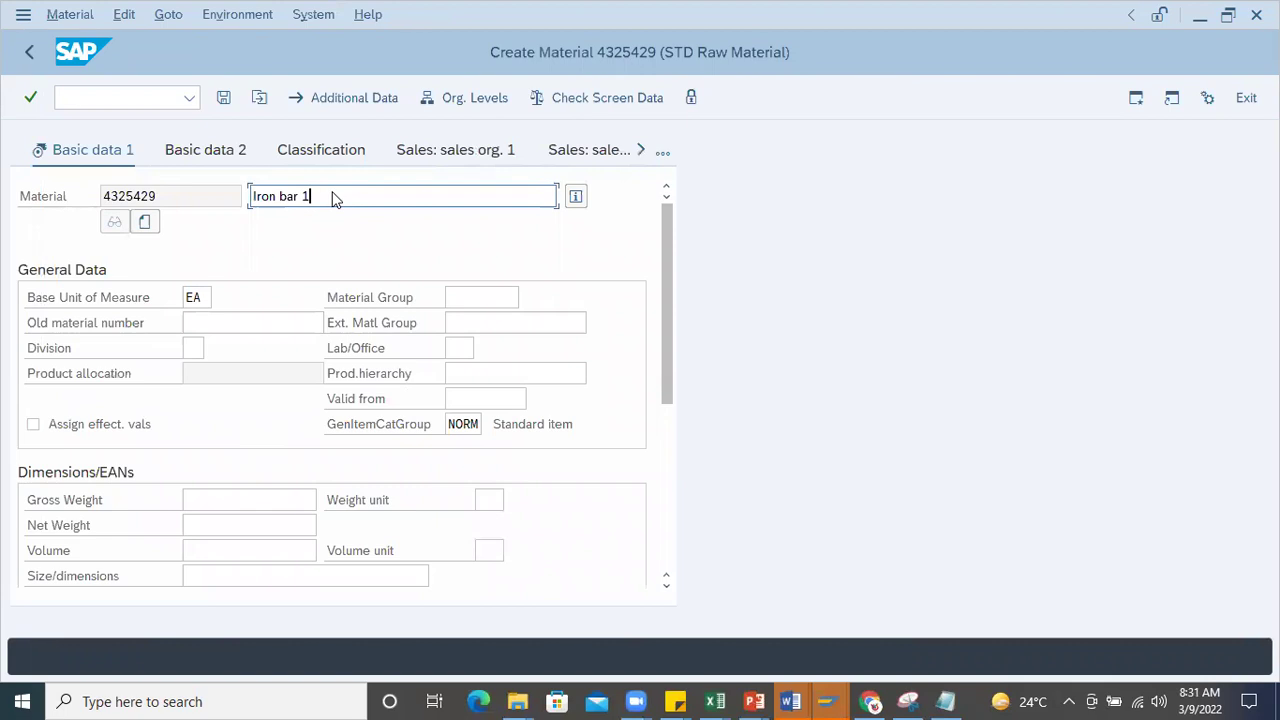
key("Return")
left_click(329, 466)
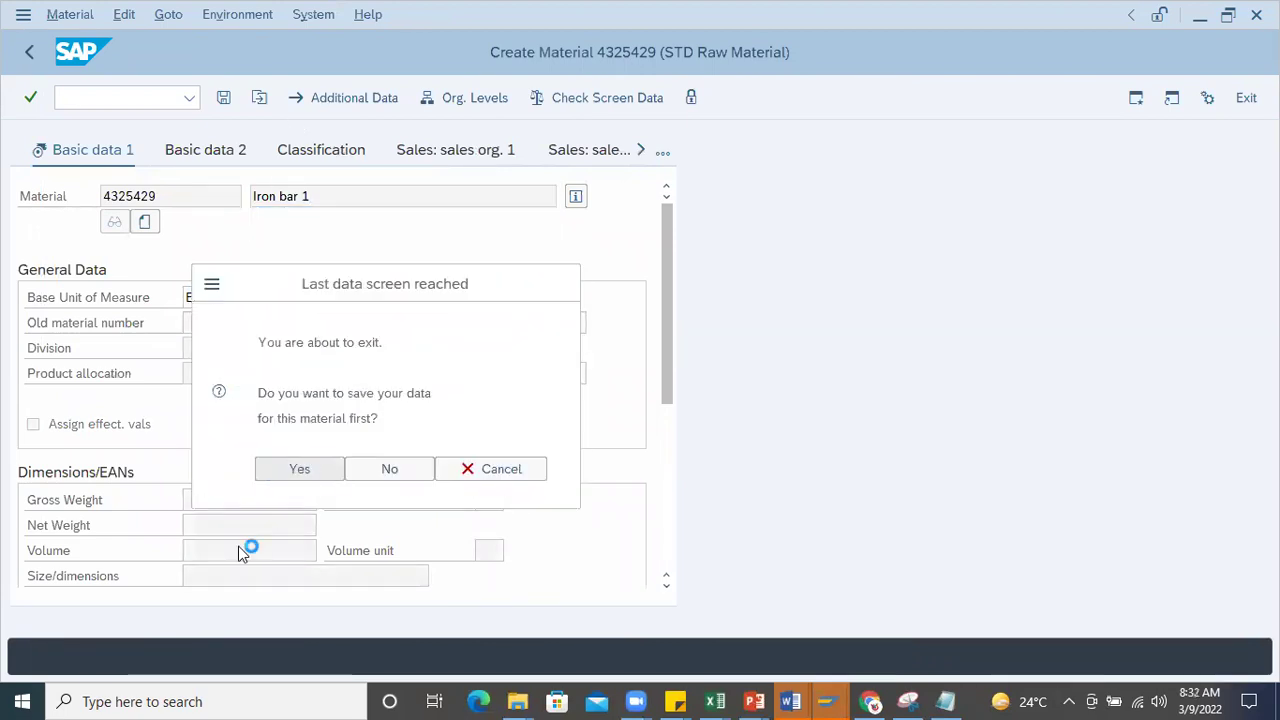